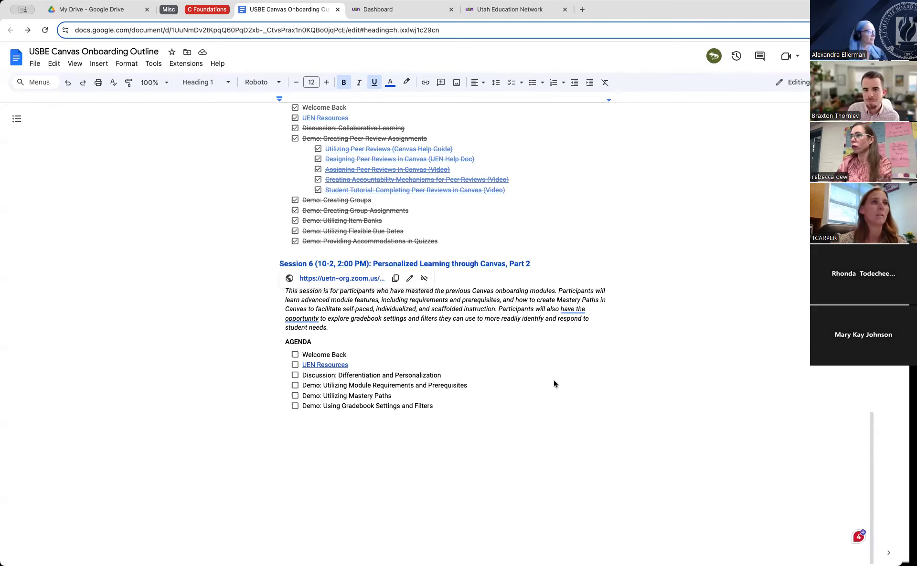
Review the Session 6 agenda items on differentiation, module requirements and prerequisites, Mastery Paths, and gradebook settings and filters.
left_click(514, 310)
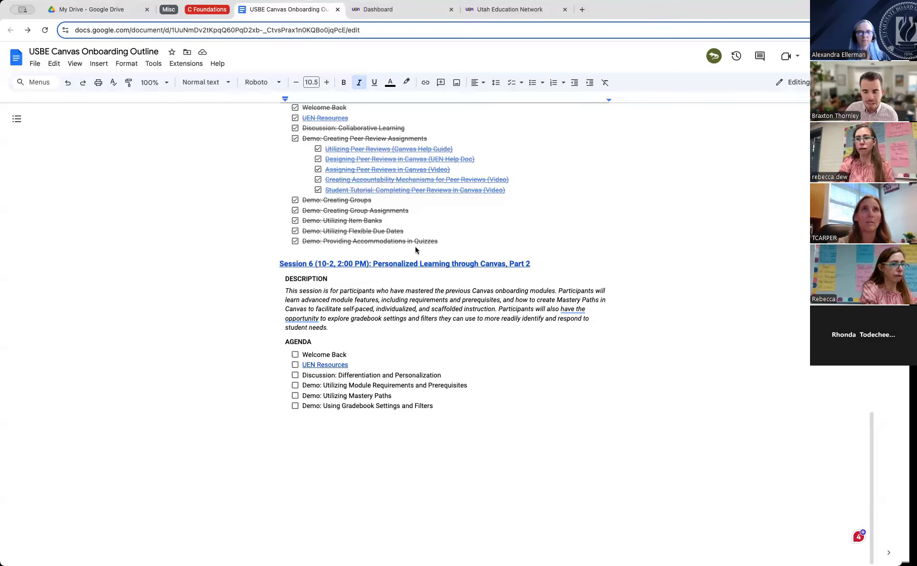
left_click(332, 386)
left_click_drag(298, 377, 442, 380)
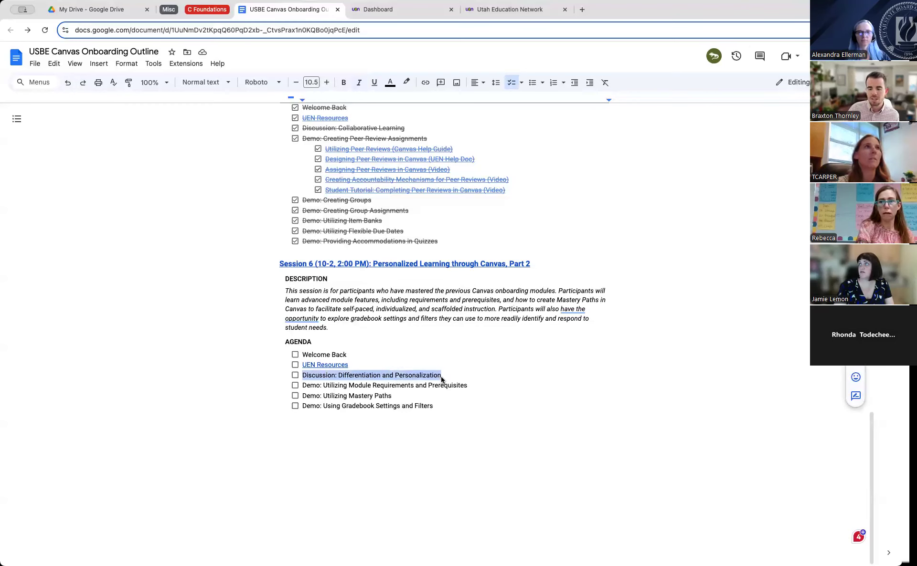
left_click(321, 388)
left_click(324, 388)
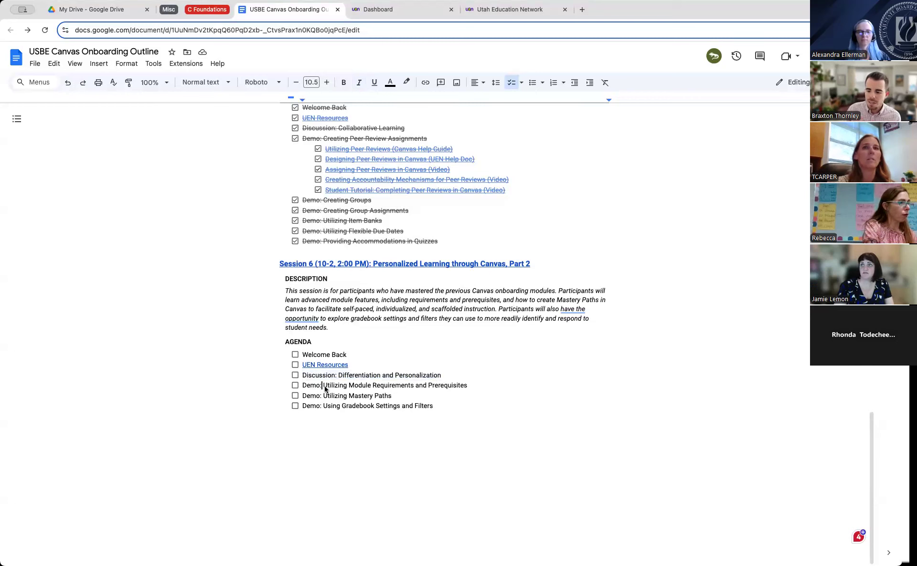
left_click_drag(328, 388, 466, 388)
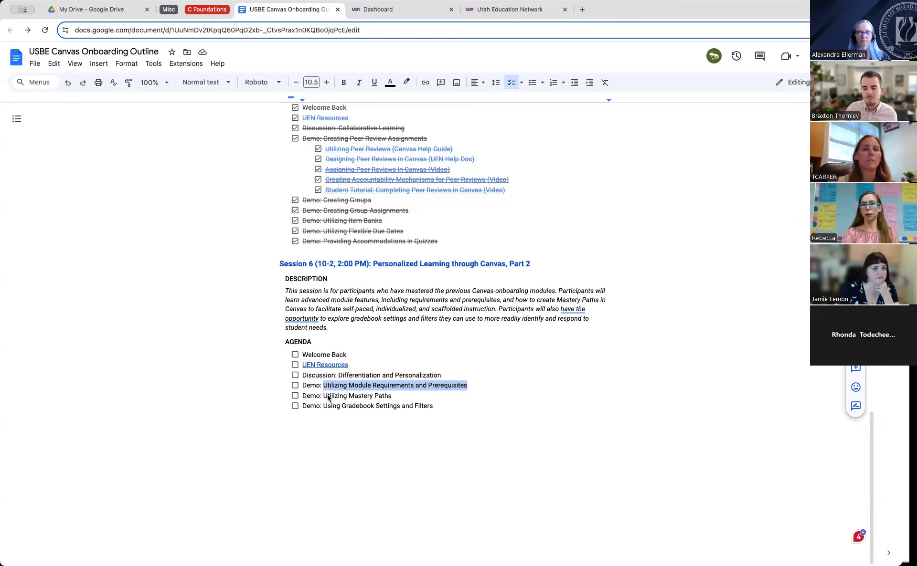
left_click_drag(327, 397, 402, 396)
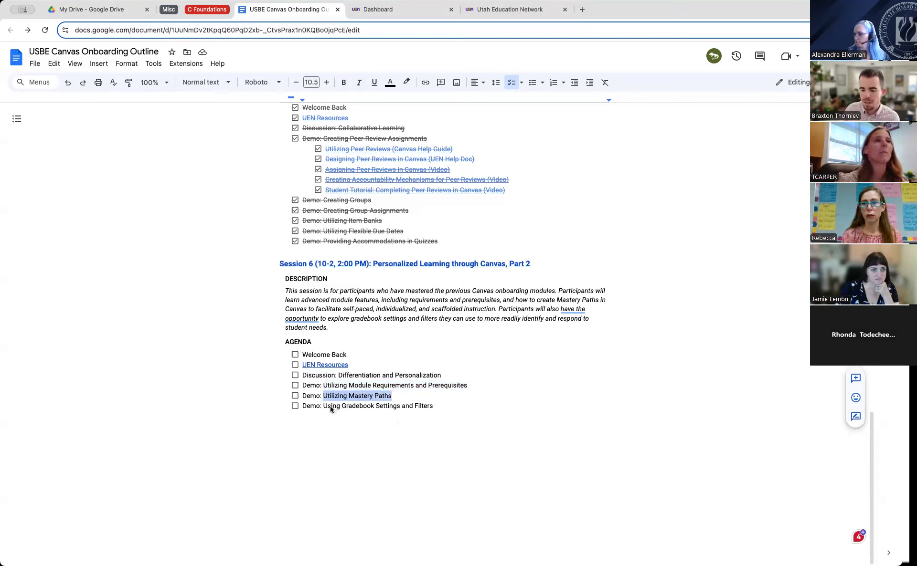
left_click_drag(323, 406, 430, 407)
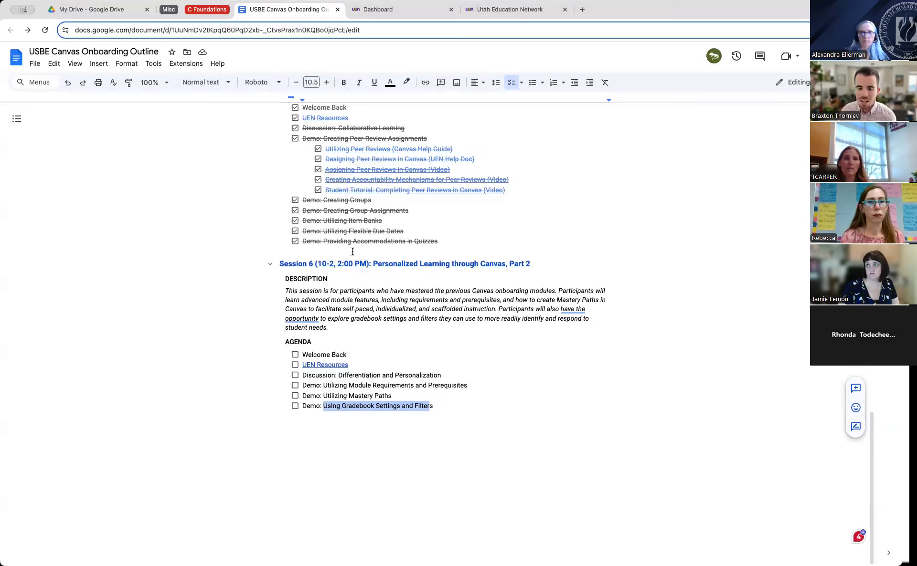
Switch to Canvas, open the Sandbox 1 (Demo) course and collapse the Example: Nearpod-Infused Mastery Paths module.
left_click(386, 12)
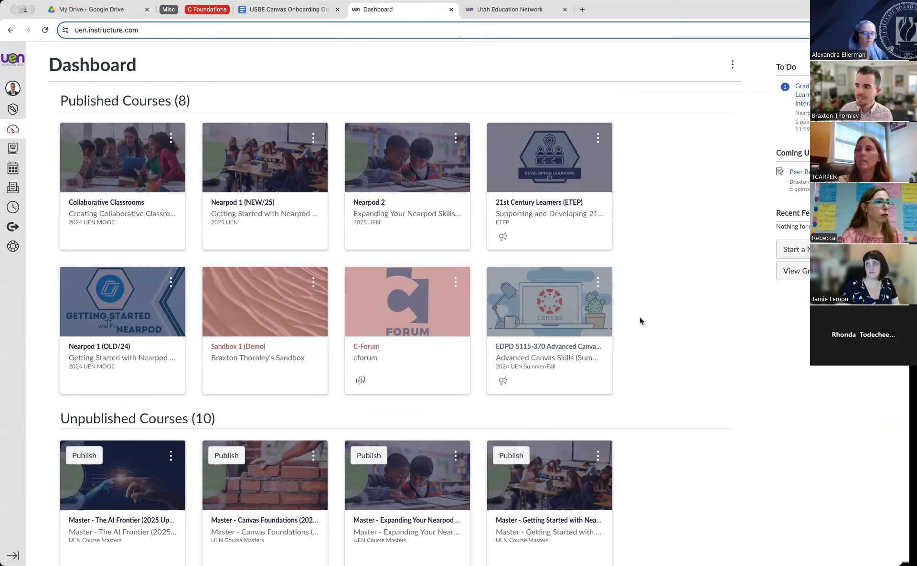
left_click(239, 357)
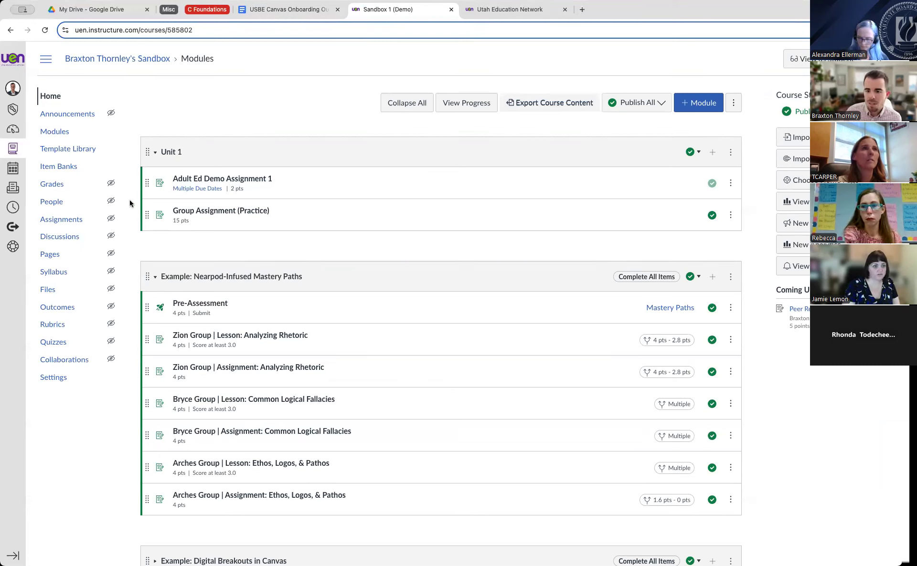
scroll(127, 339, "down", 3)
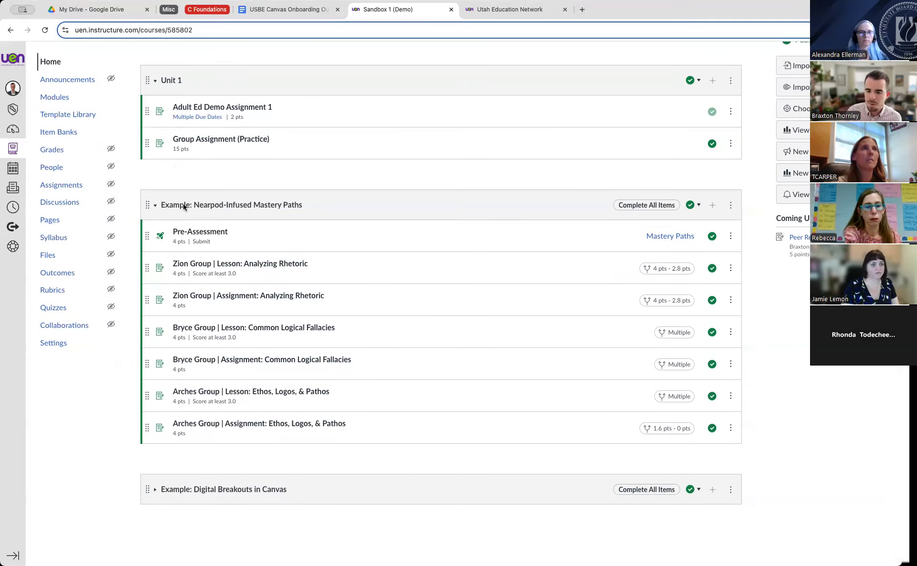
left_click(156, 205)
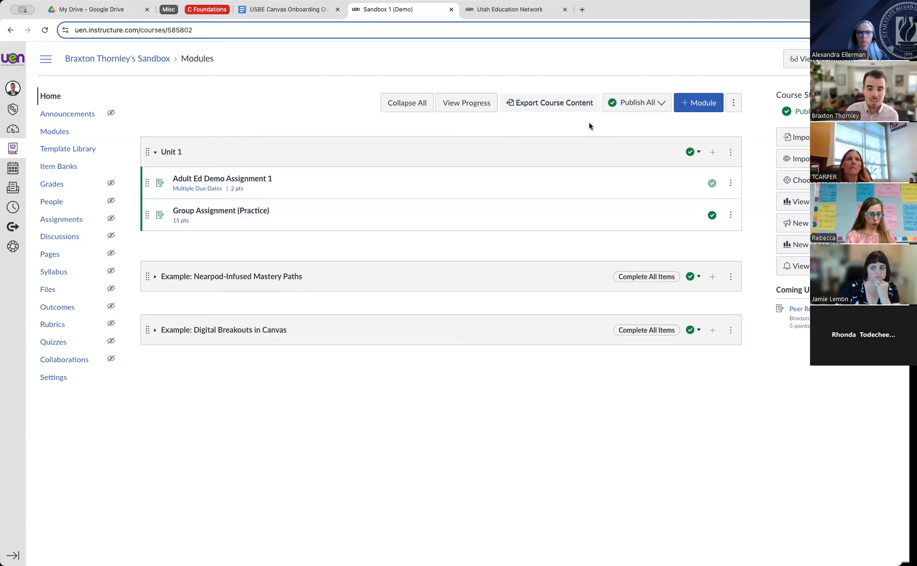
Add a Complete all requirement to the Unit 1 module that students submit the assignment for Adult Ed Demo Assignment 1.
left_click(731, 153)
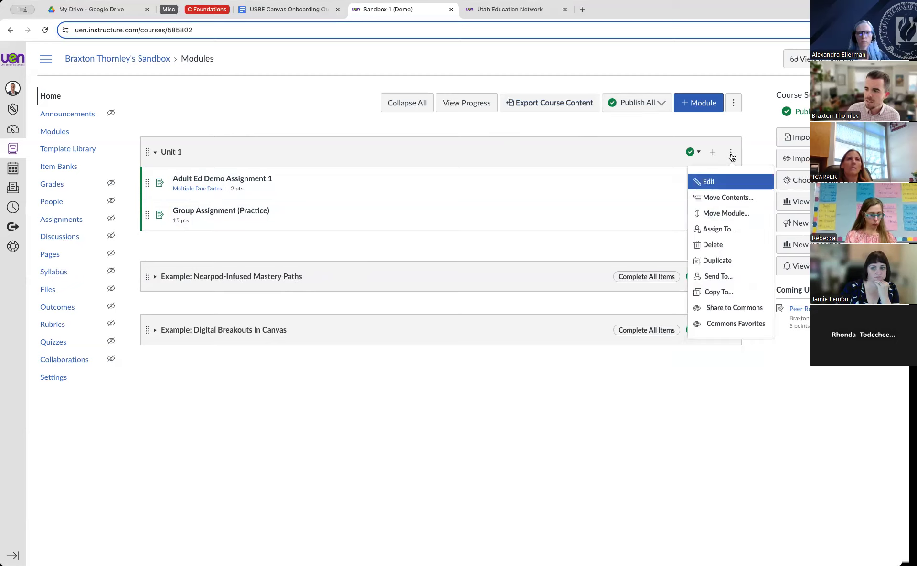
left_click(716, 183)
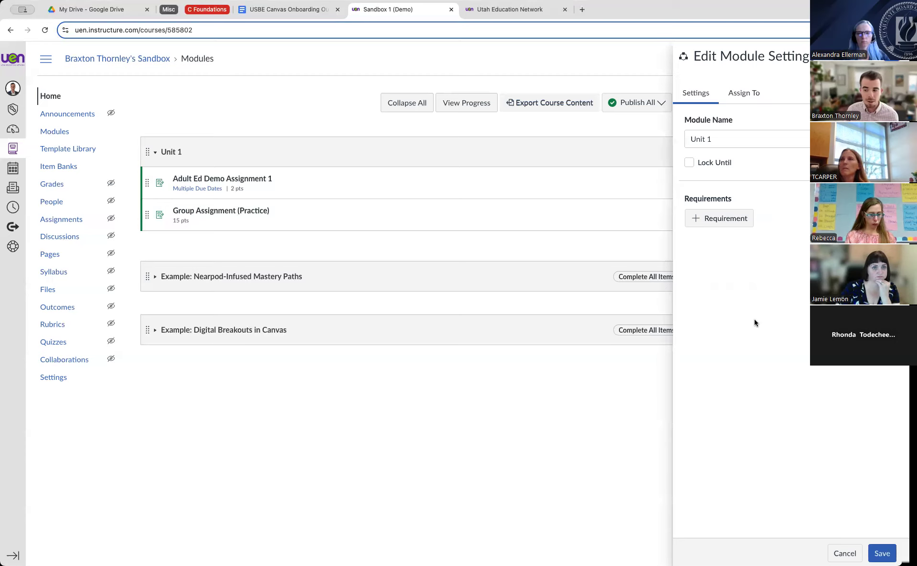
left_click(714, 219)
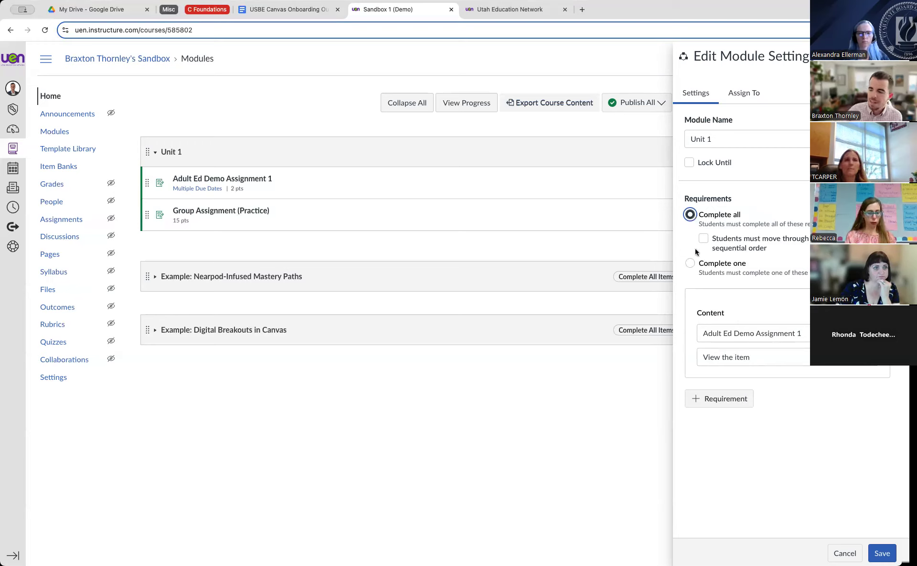
left_click(690, 269)
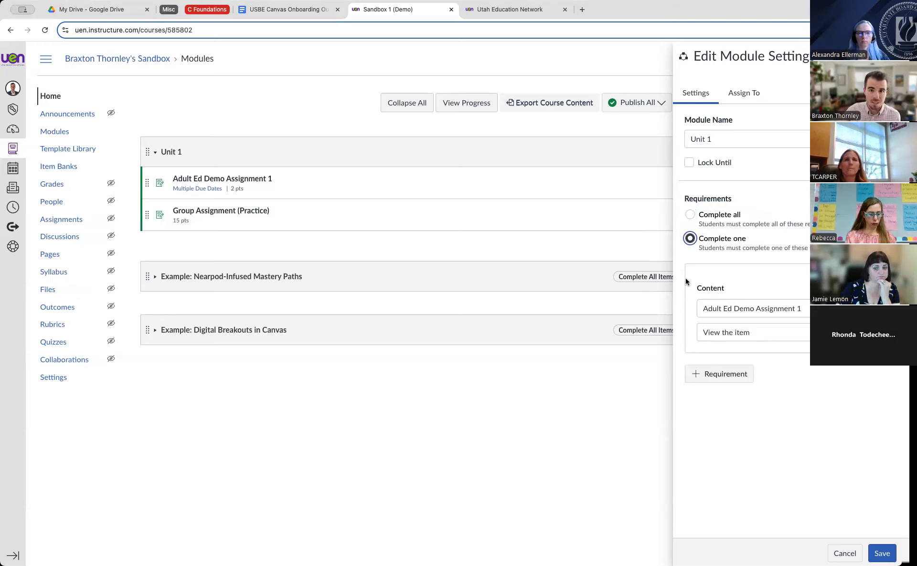
left_click(692, 215)
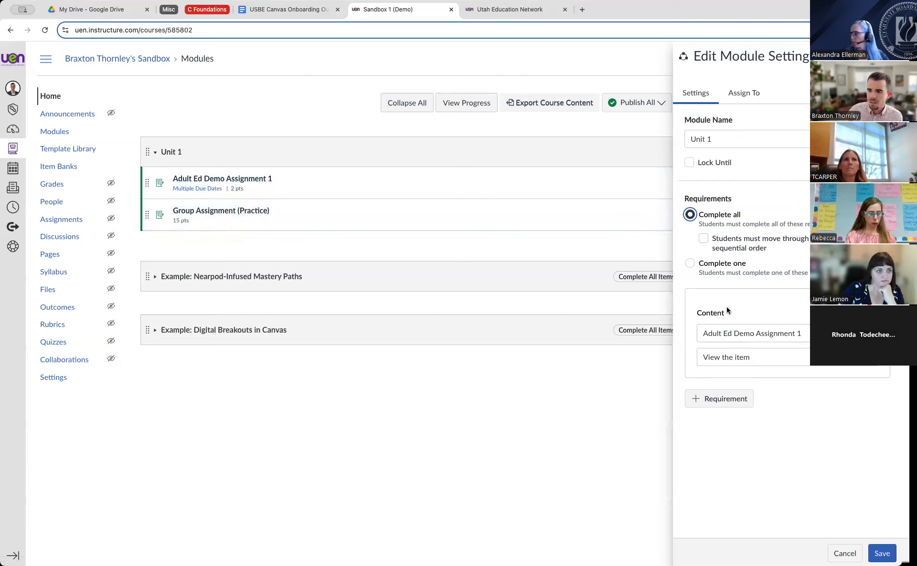
left_click(720, 361)
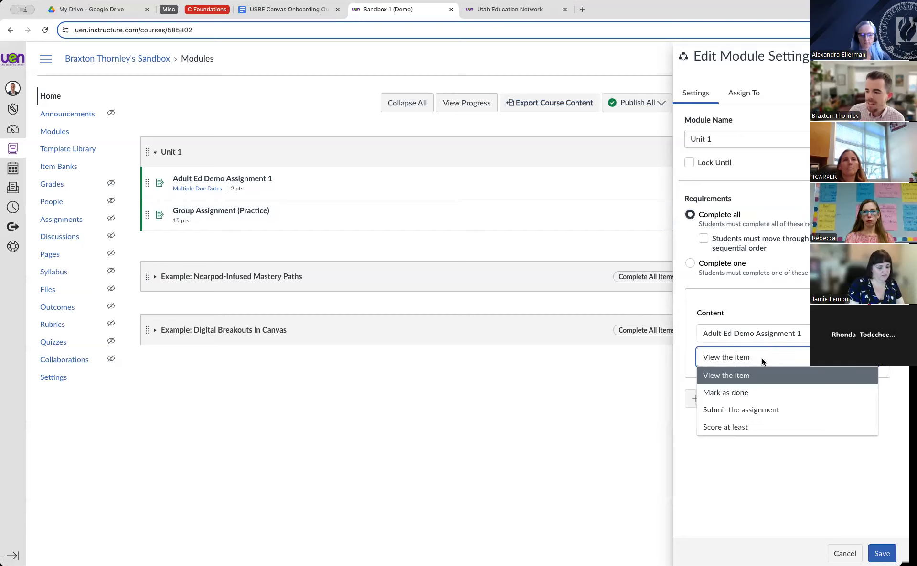
left_click(743, 410)
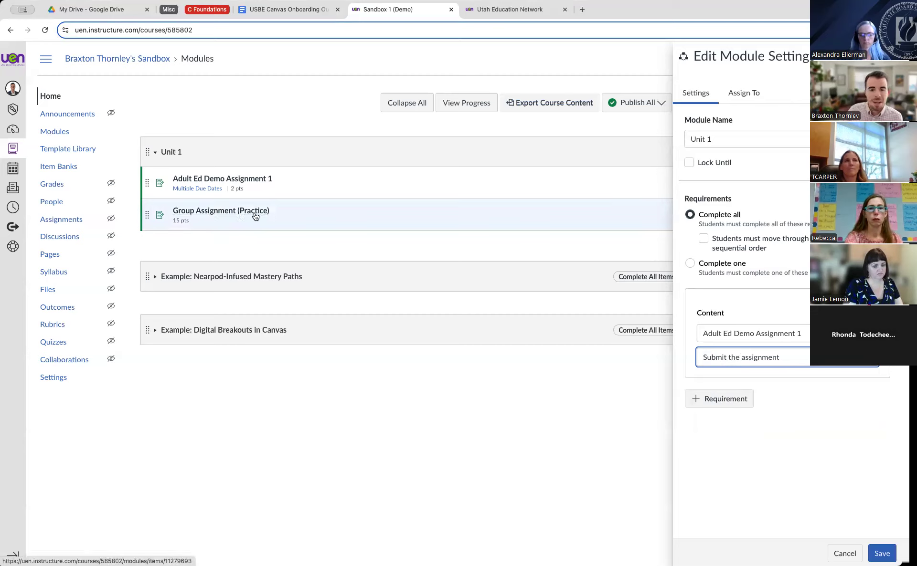
Add a requirement to score at least 12 on Group Assignment (Practice), save the module and let students continue without re-locking.
left_click(708, 400)
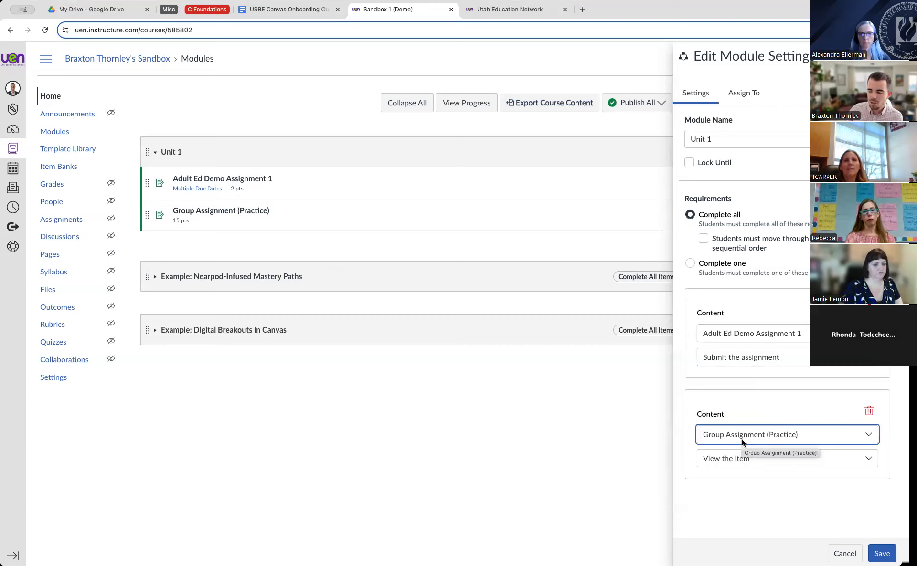
left_click(723, 458)
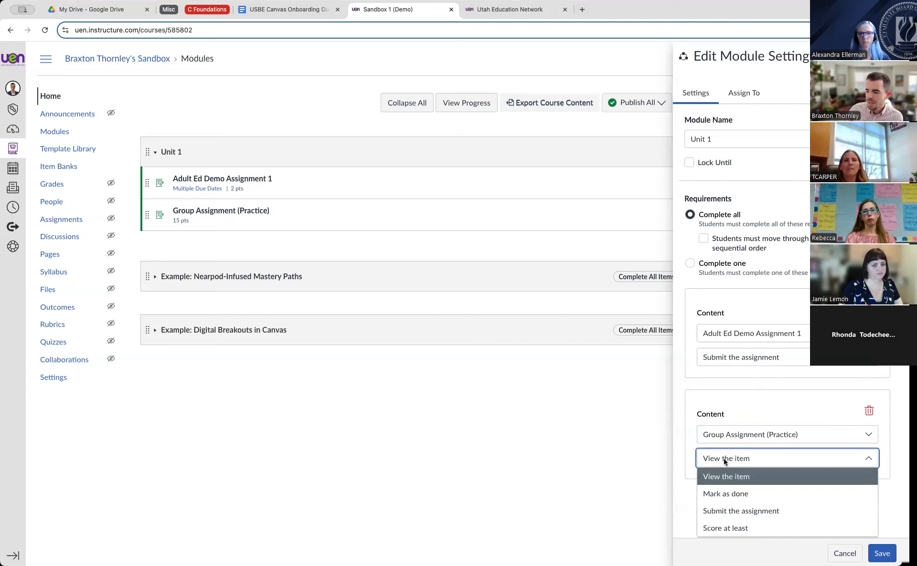
left_click(732, 527)
left_click(703, 485)
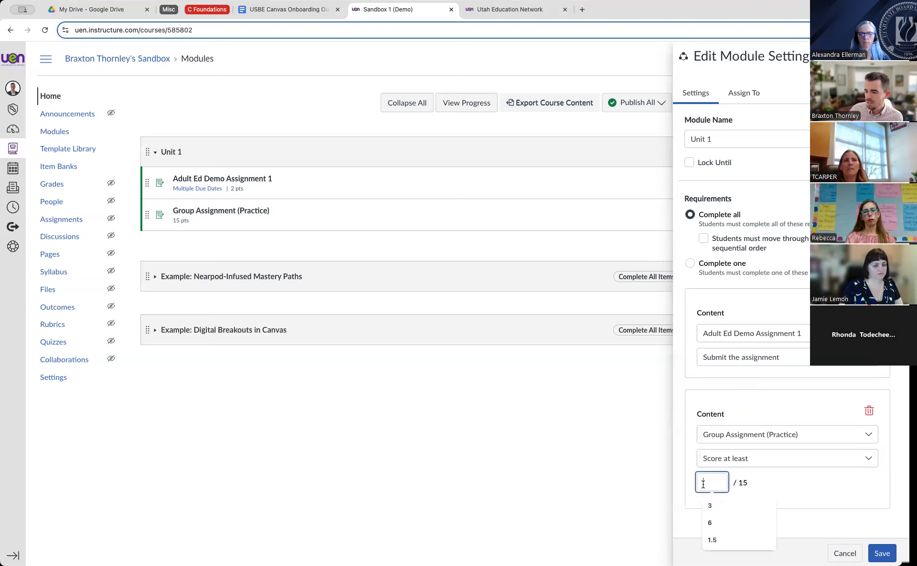
type("12")
left_click(729, 384)
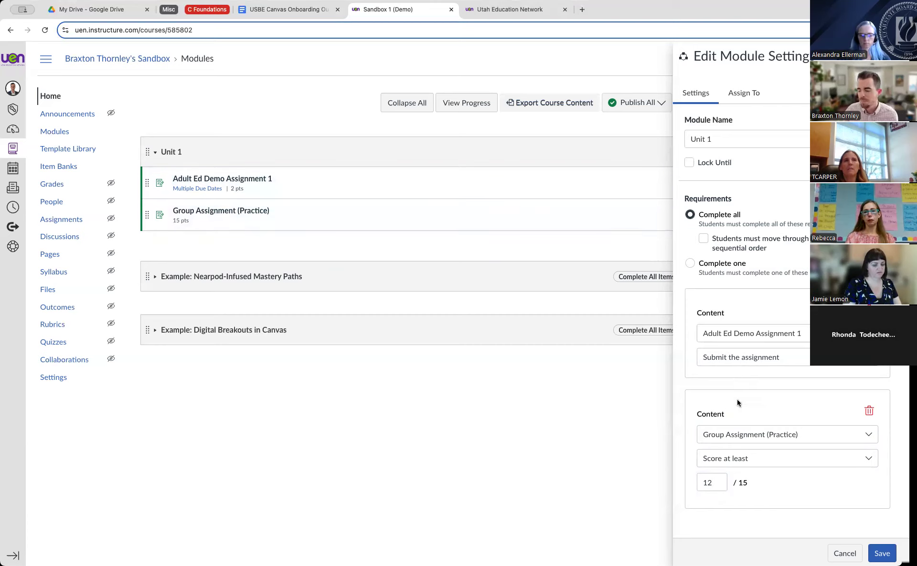
left_click(882, 554)
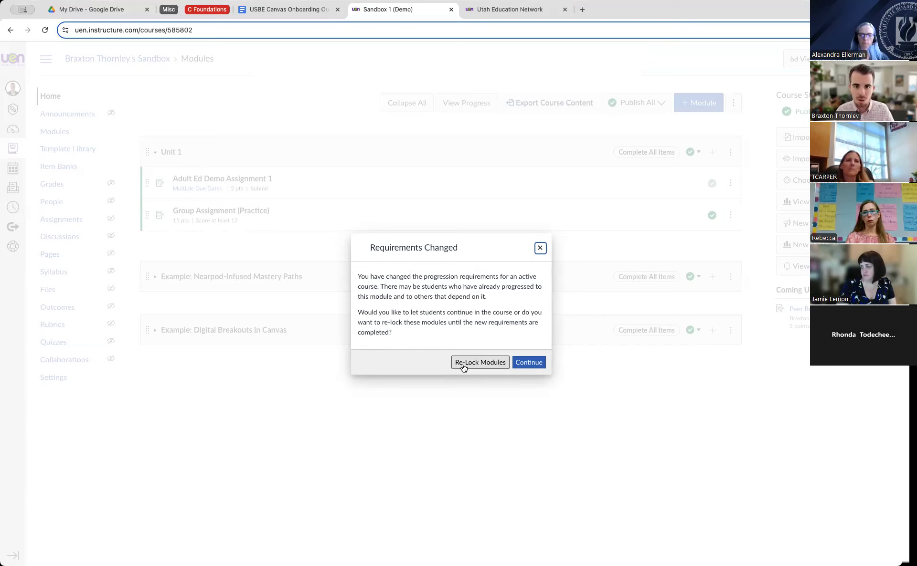
left_click(529, 364)
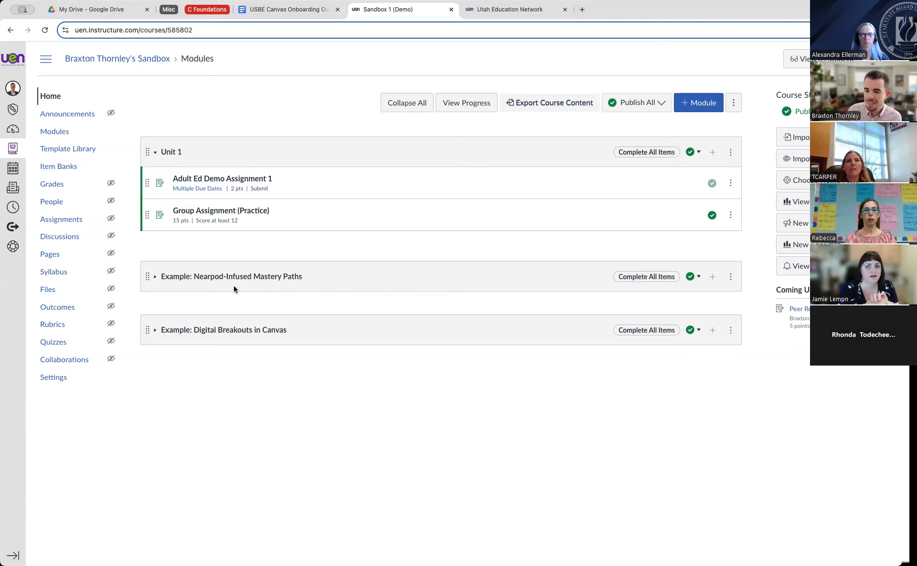
left_click(733, 277)
left_click(711, 304)
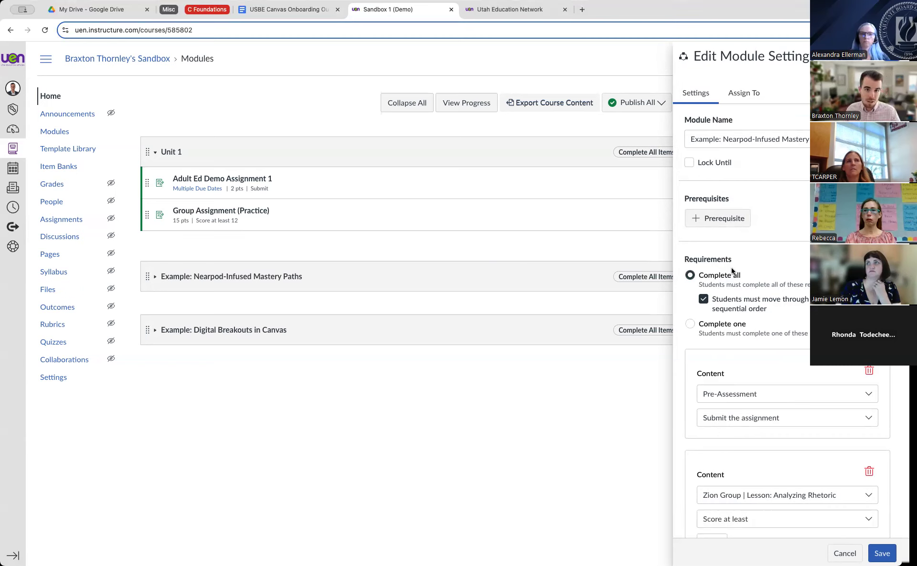
scroll(751, 386, "down", 6)
scroll(751, 392, "down", 1)
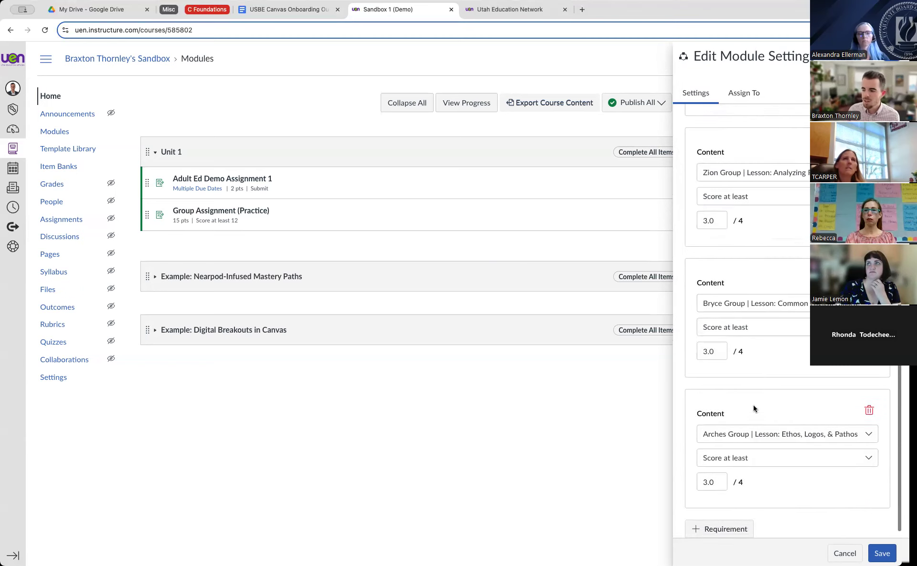
scroll(801, 335, "up", 7)
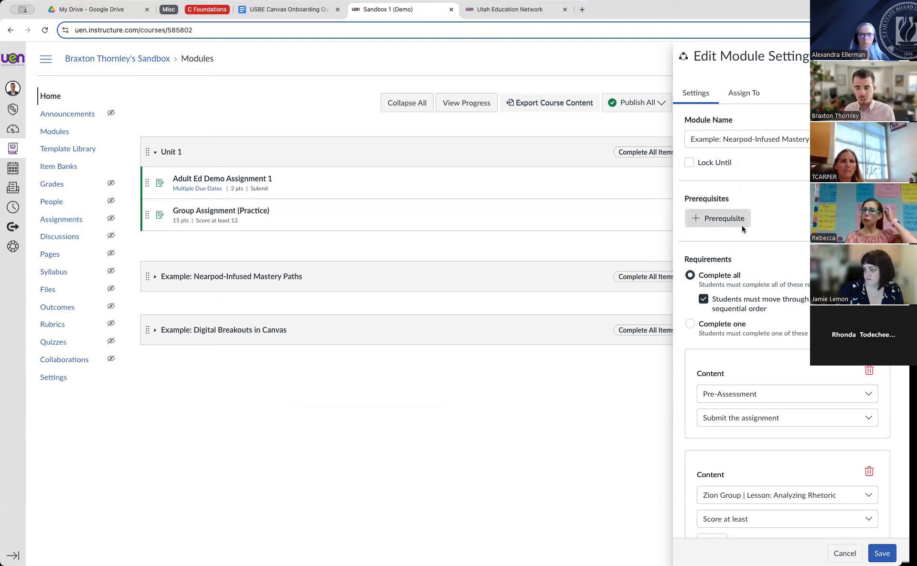
left_click(723, 219)
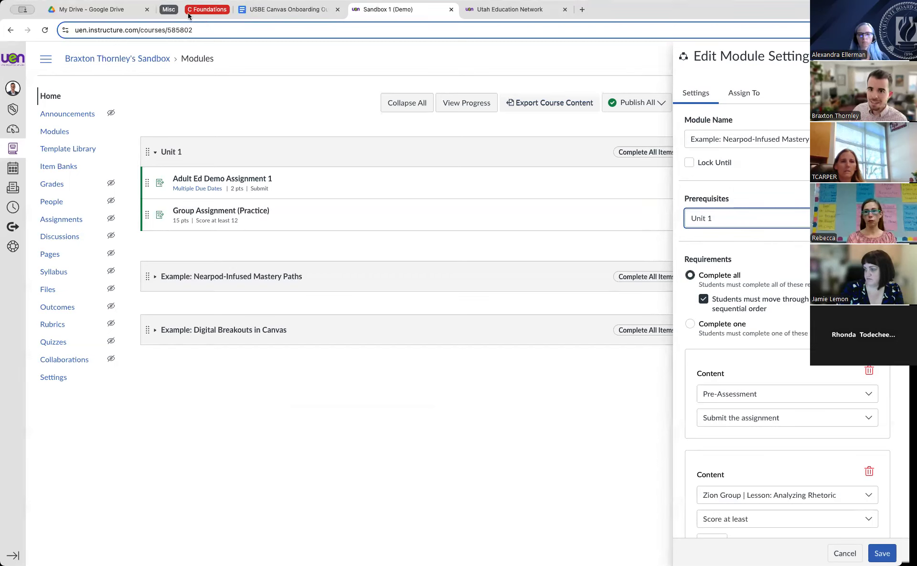
left_click(738, 223)
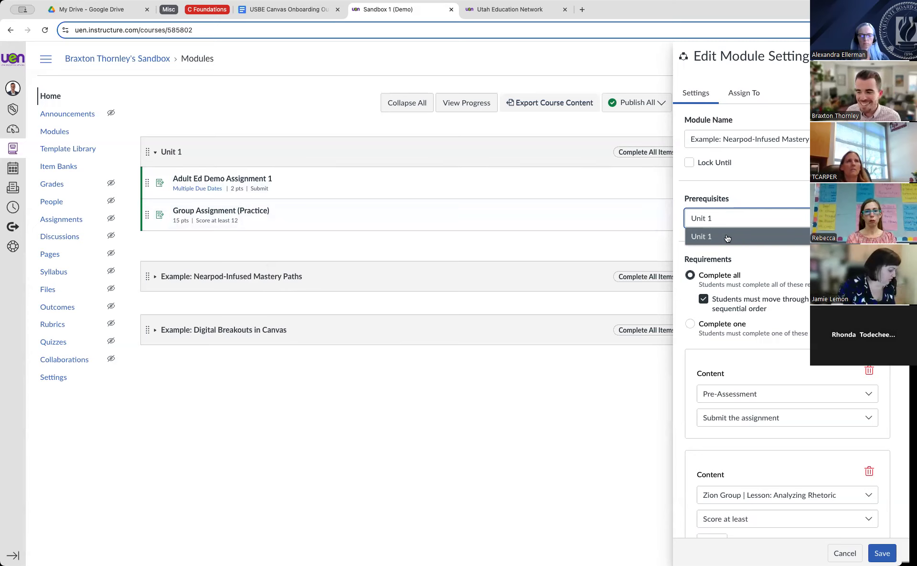
left_click(703, 233)
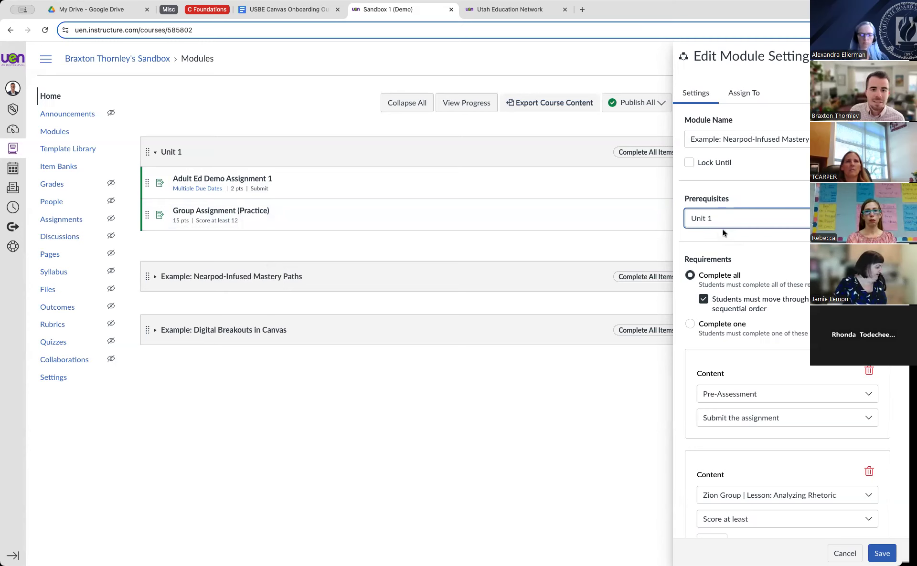
left_click(844, 553)
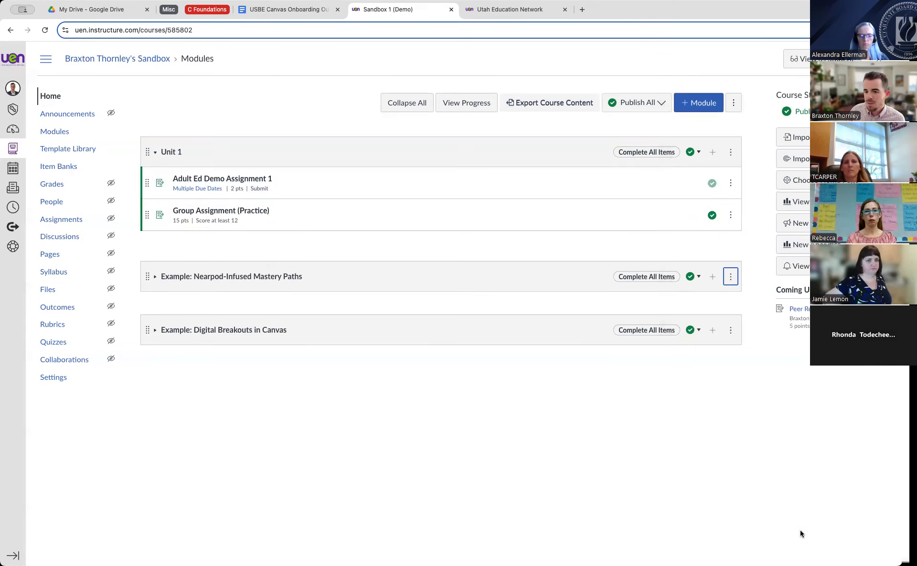
Try adding Unit 1 and Example: Nearpod-Infused Mastery Paths as prerequisites for the Example: Digital Breakouts in Canvas module, and discard the edit.
left_click(730, 330)
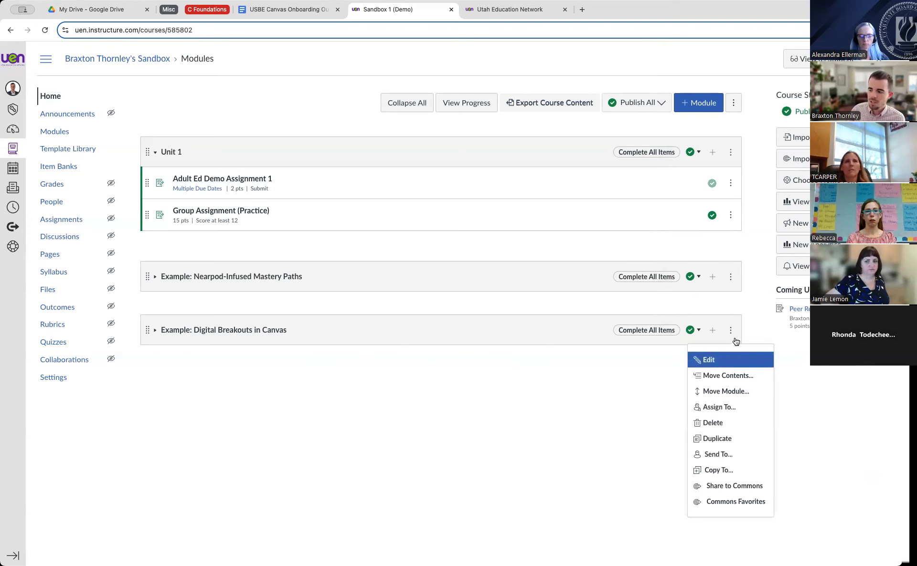
left_click(711, 360)
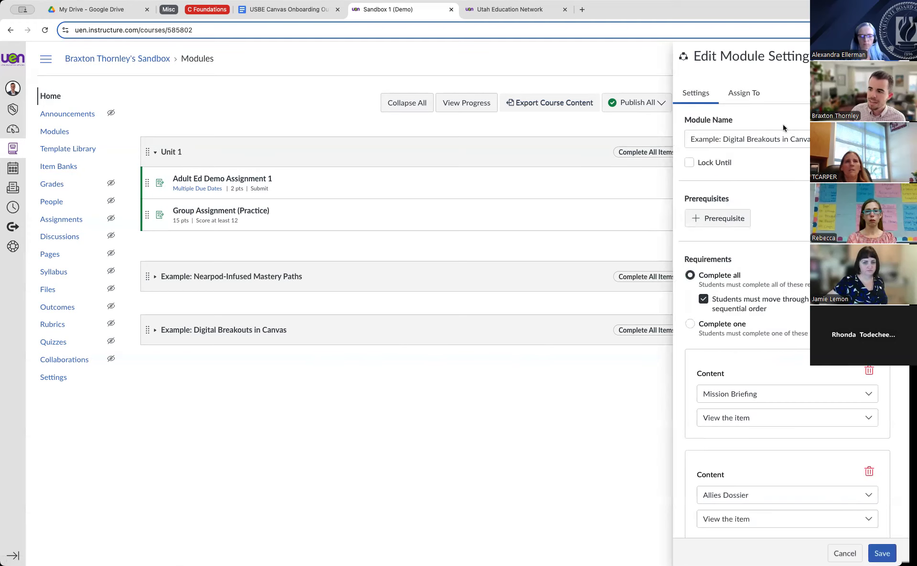
left_click(721, 218)
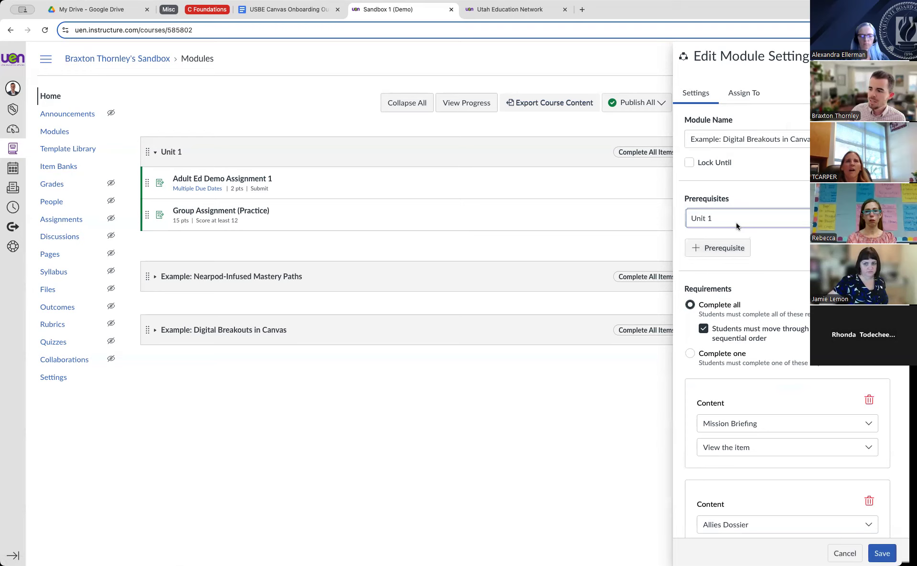
left_click(752, 221)
left_click(777, 226)
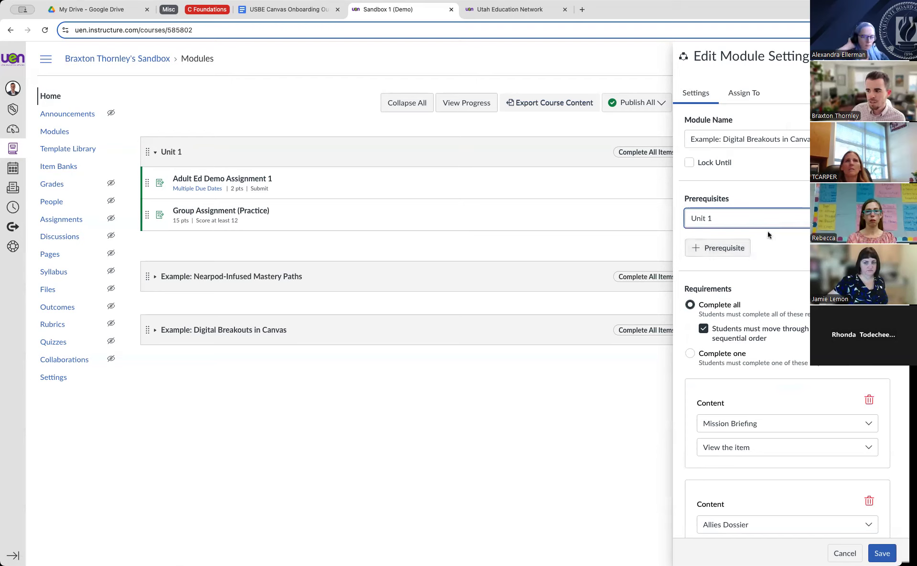
left_click(722, 255)
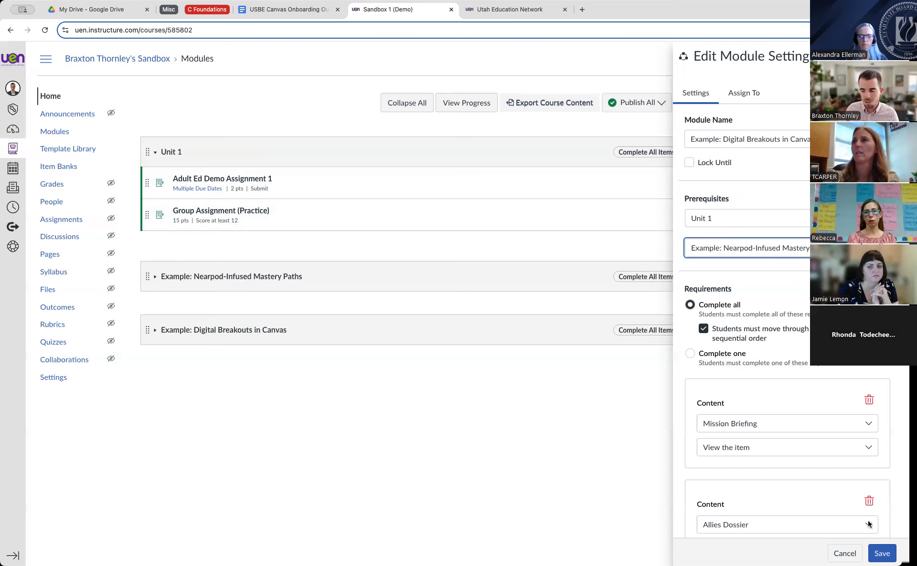
left_click(843, 553)
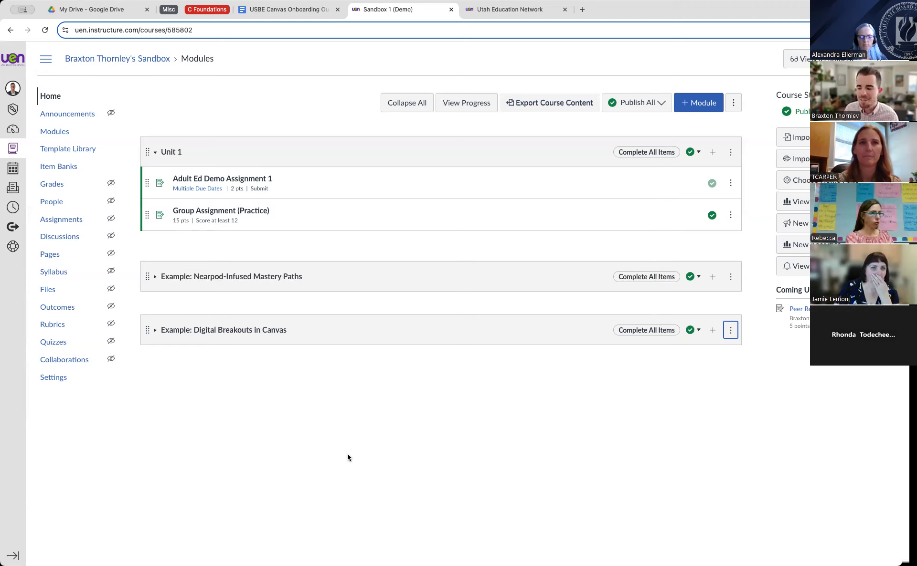
Switch to the Google Docs outline, check off Welcome Back, UEN Resources and the module requirements demo, and highlight the Differentiation and Personalization discussion.
left_click(305, 10)
left_click(295, 355)
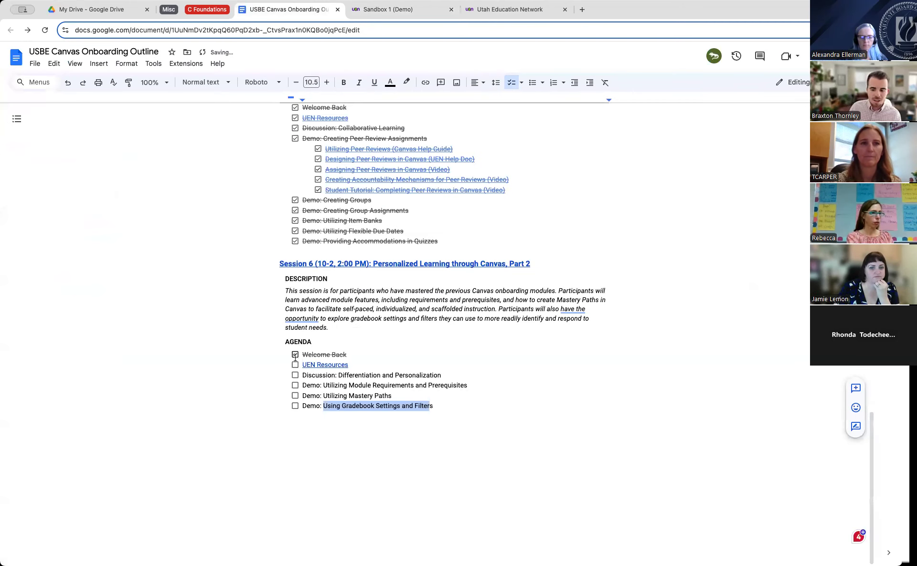
left_click(296, 365)
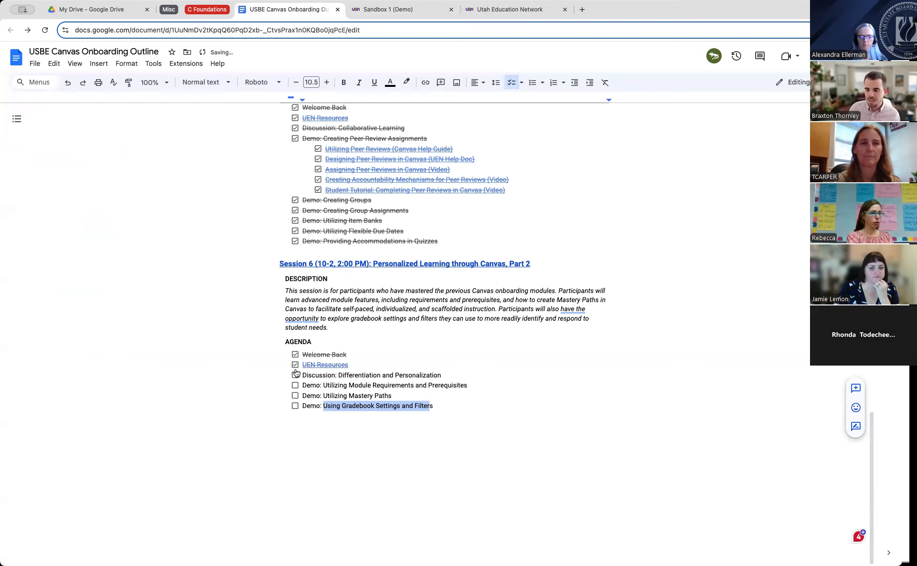
left_click(296, 386)
left_click(467, 411)
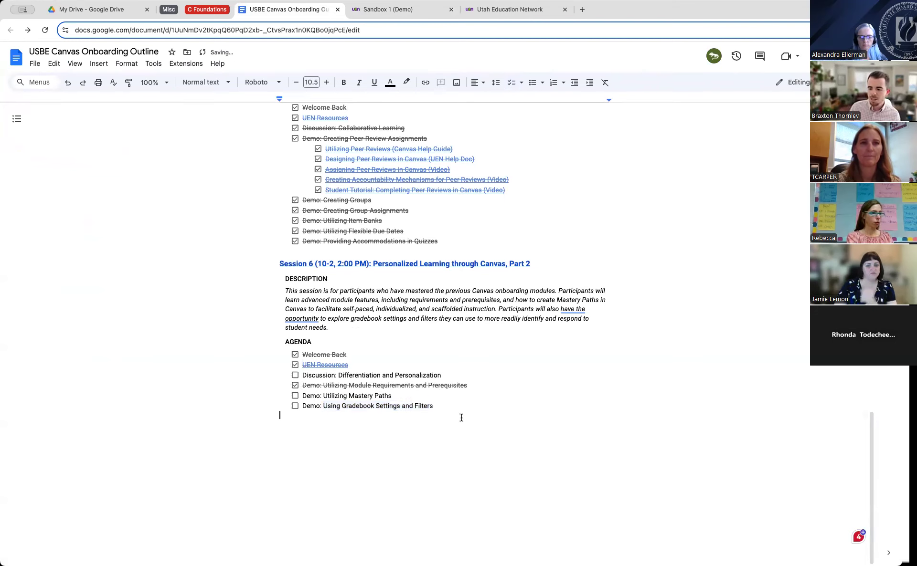
left_click_drag(301, 375, 443, 371)
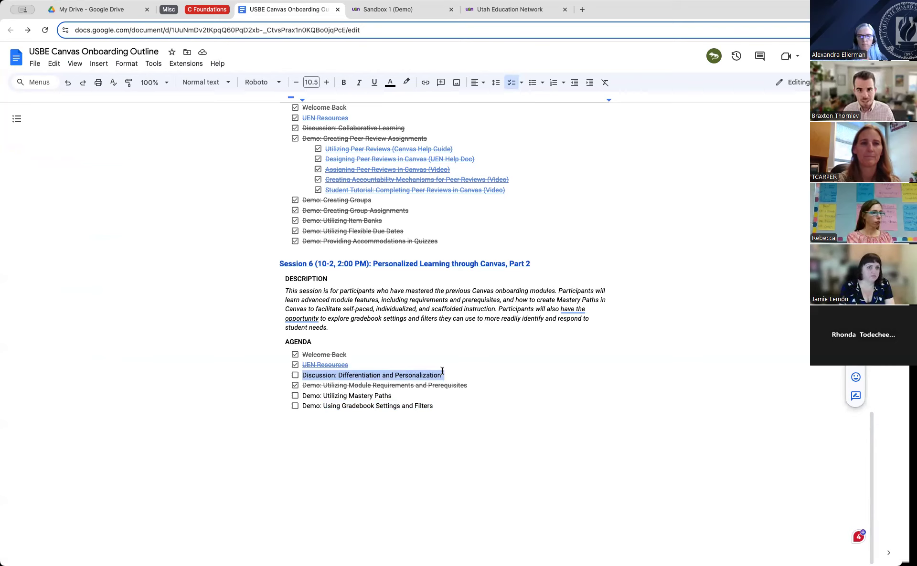
Switch back to Canvas, expand the Example: Nearpod-Infused Mastery Paths module and examine the score ranges and assignments in the Pre-Assessment's Mastery Paths.
left_click(401, 9)
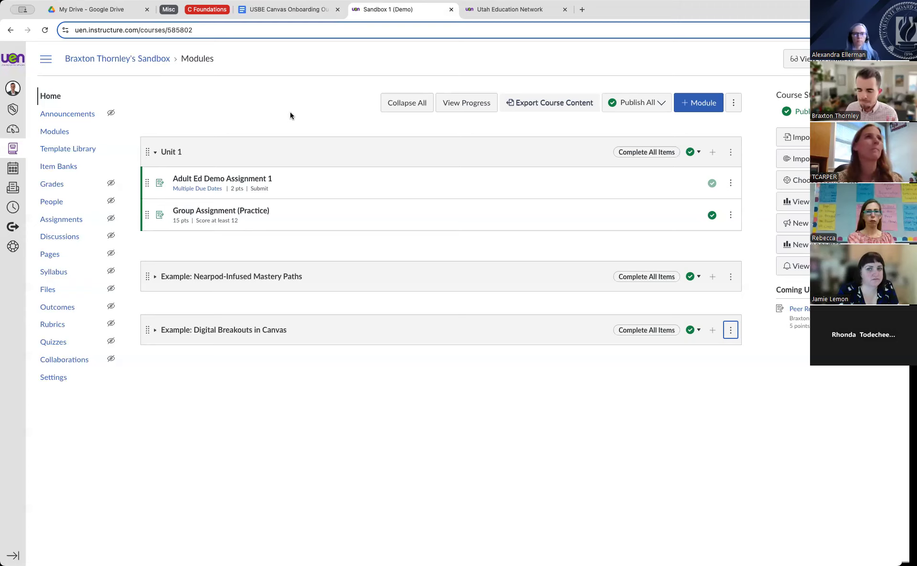
left_click(156, 157)
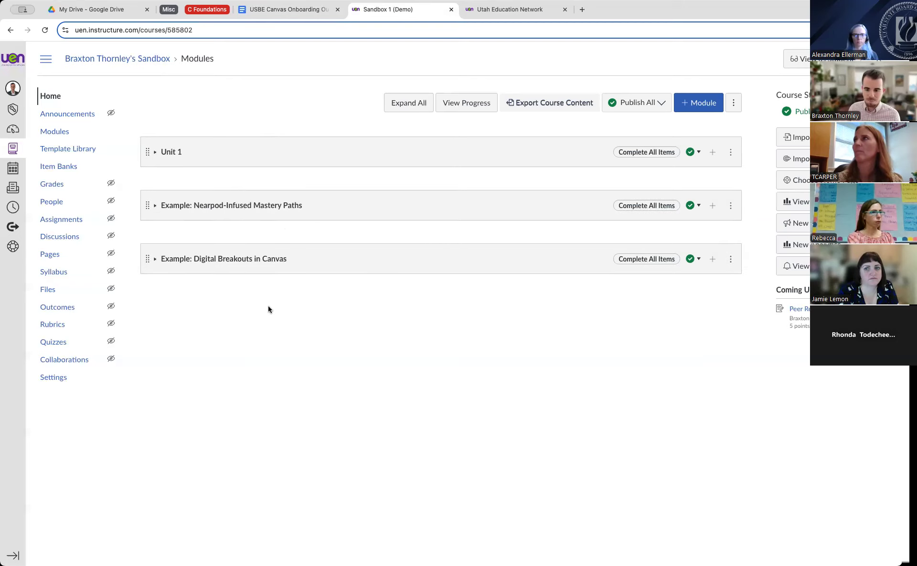
left_click(165, 209)
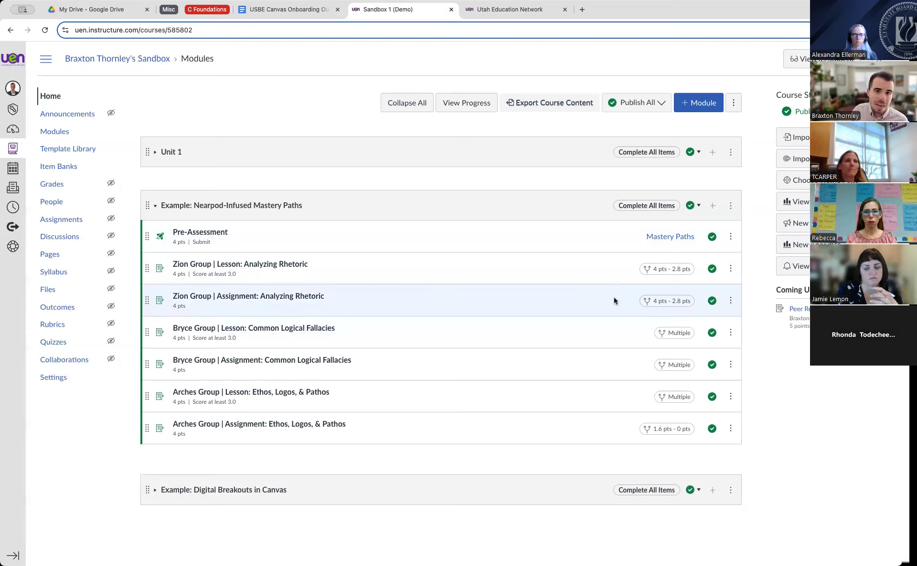
left_click(155, 152)
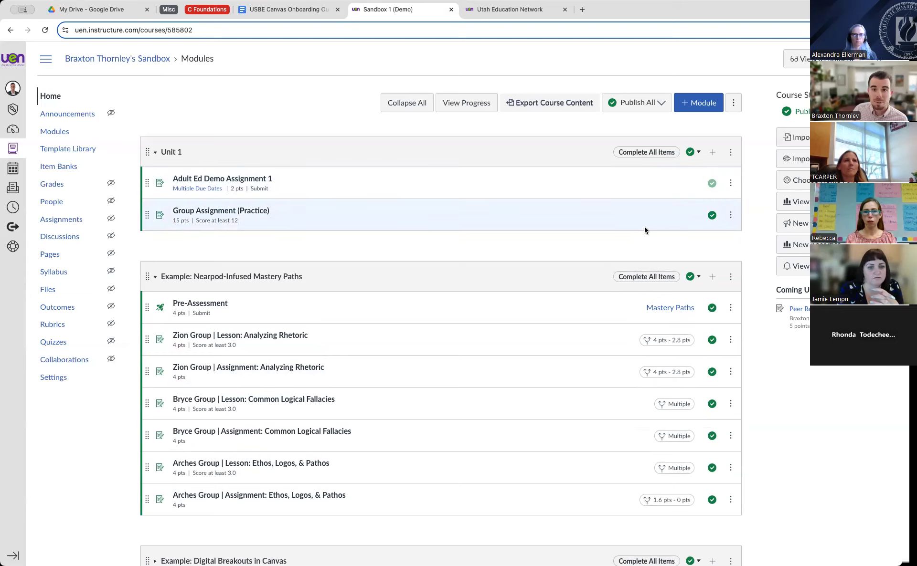
left_click(161, 153)
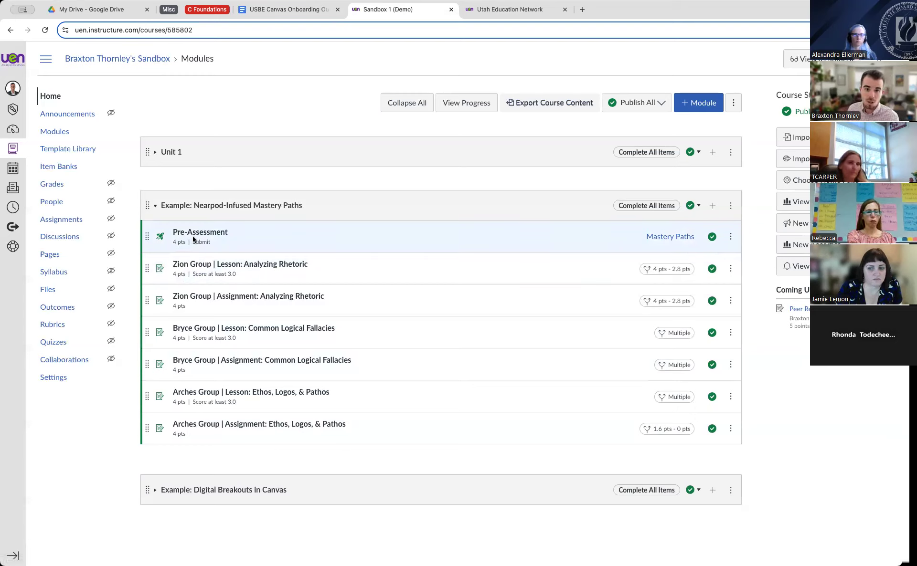
left_click(661, 239)
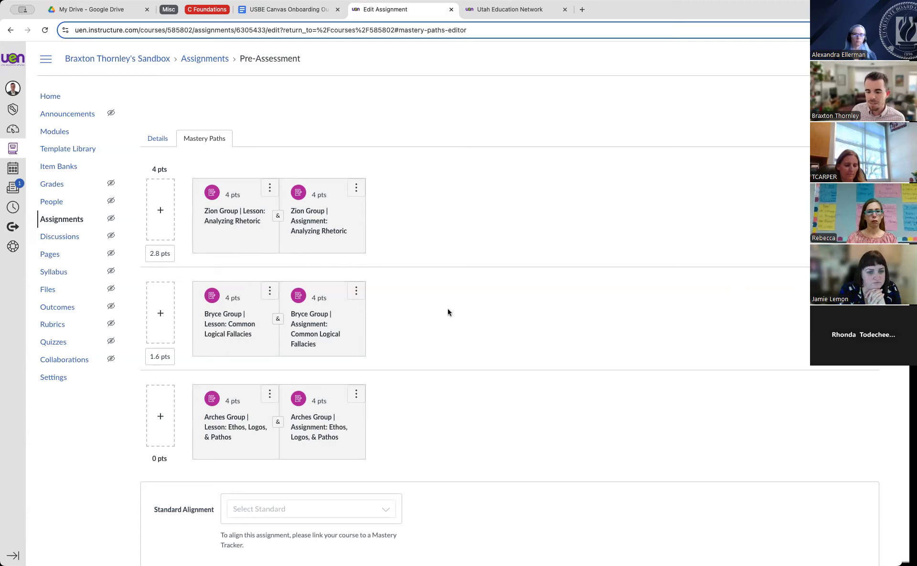
scroll(448, 312, "down", 2)
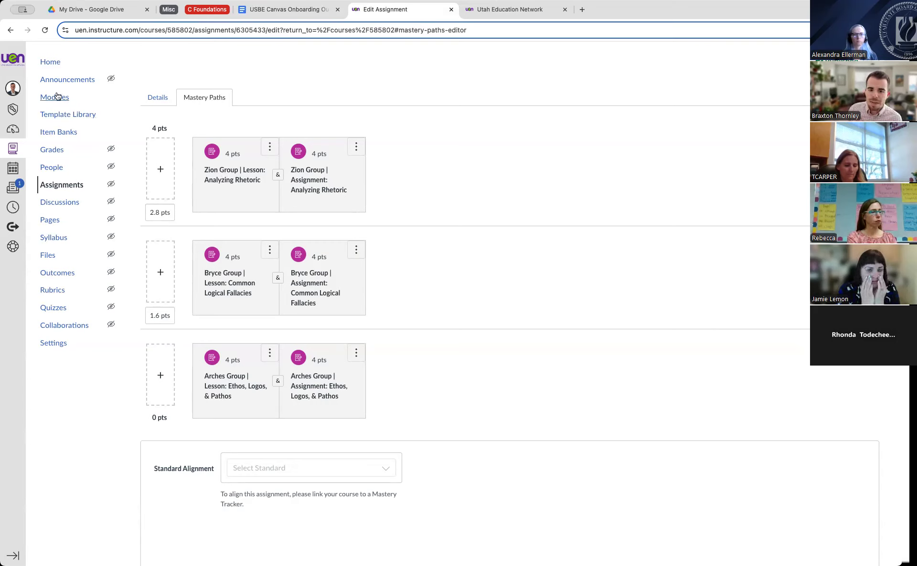
Return to the course modules, leave only Unit 1 expanded and check the item options for Adult Ed Demo Assignment 1.
left_click(71, 97)
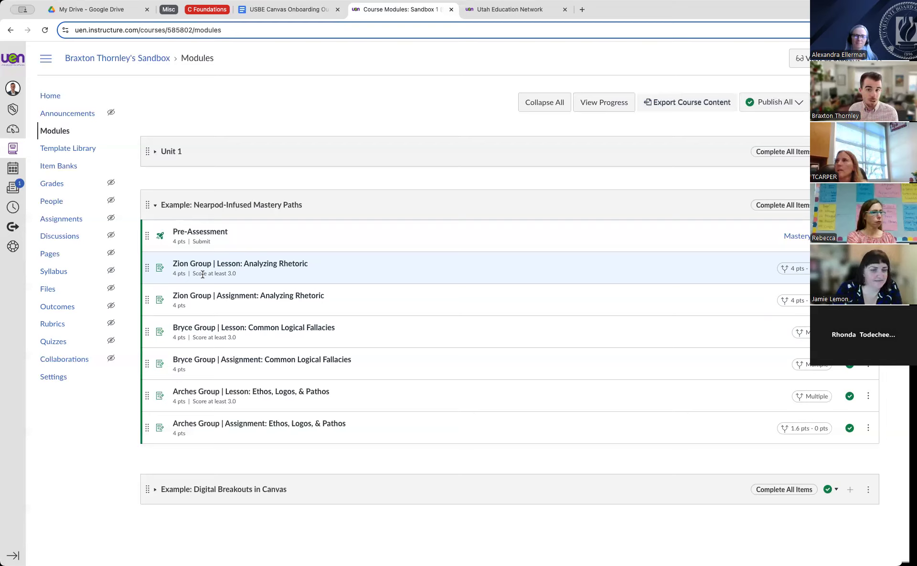
left_click(156, 205)
left_click(157, 156)
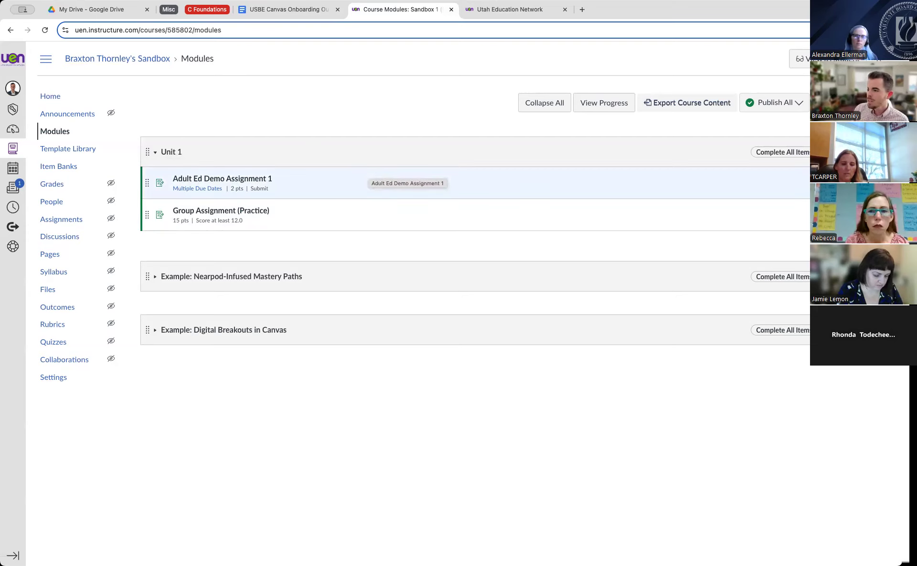
left_click(898, 183)
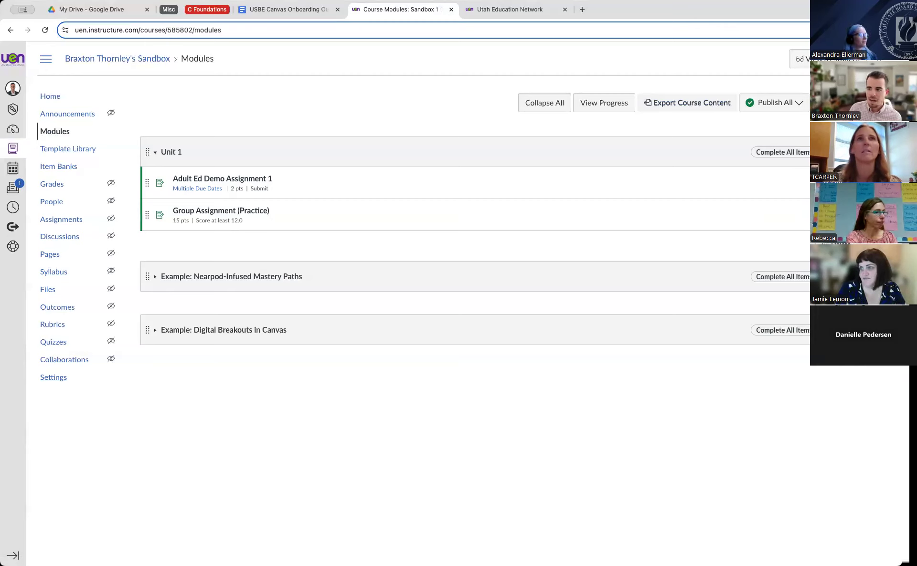
left_click(898, 184)
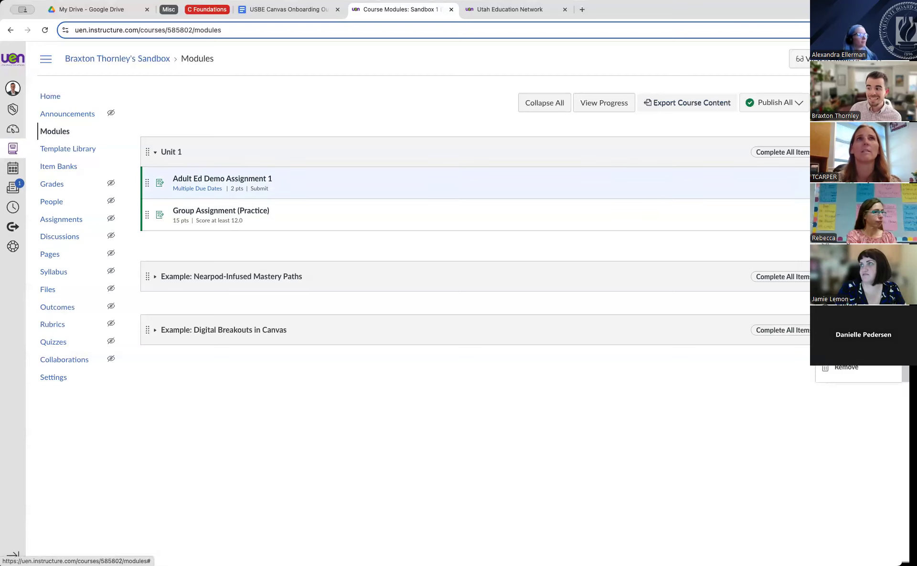
left_click(466, 371)
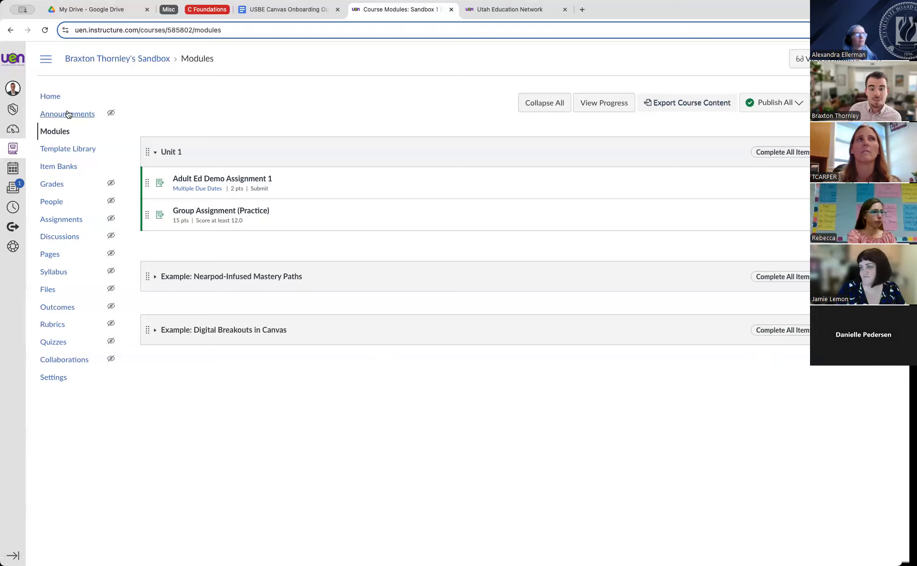
Open the course settings and look through Feature Options and Integrations before returning to Course Details.
left_click(64, 379)
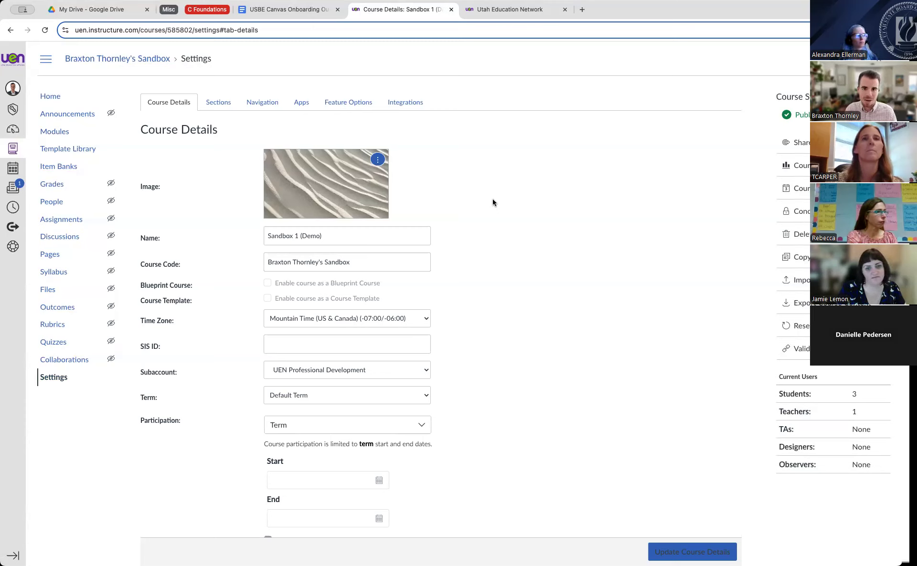
left_click(352, 102)
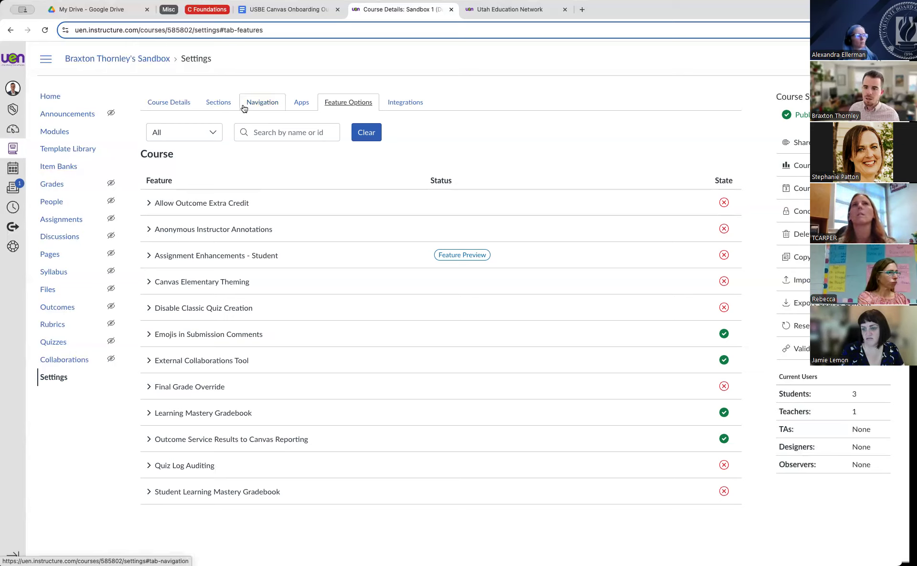
left_click(406, 102)
left_click(154, 109)
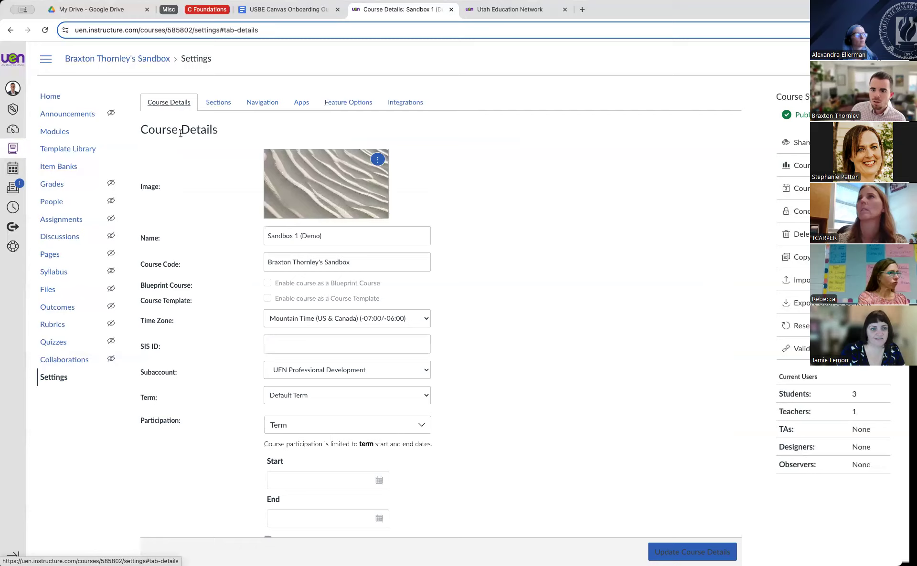
Locate the Mastery Paths setting for individual learning paths based on assessment in the Course Details and highlight its label.
scroll(621, 247, "down", 2)
scroll(620, 248, "down", 10)
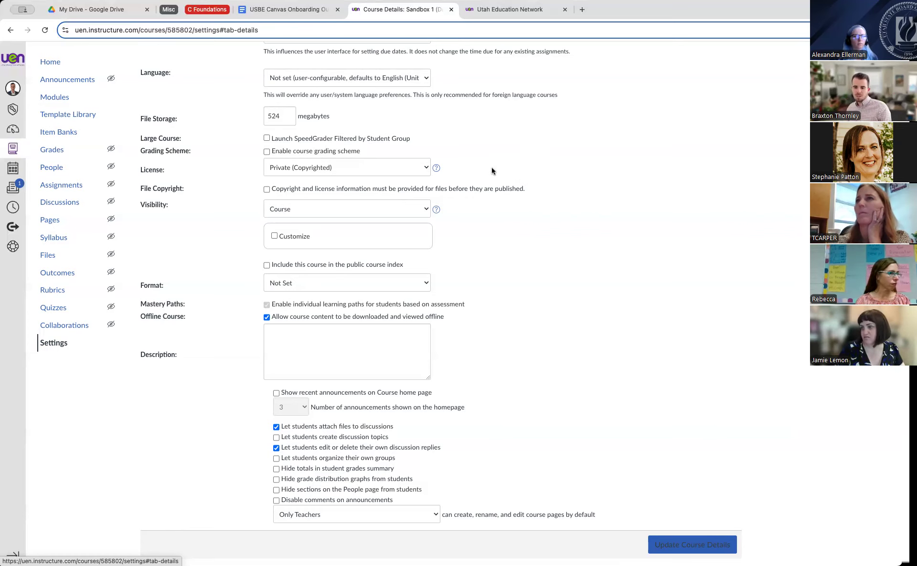
scroll(491, 170, "up", 3)
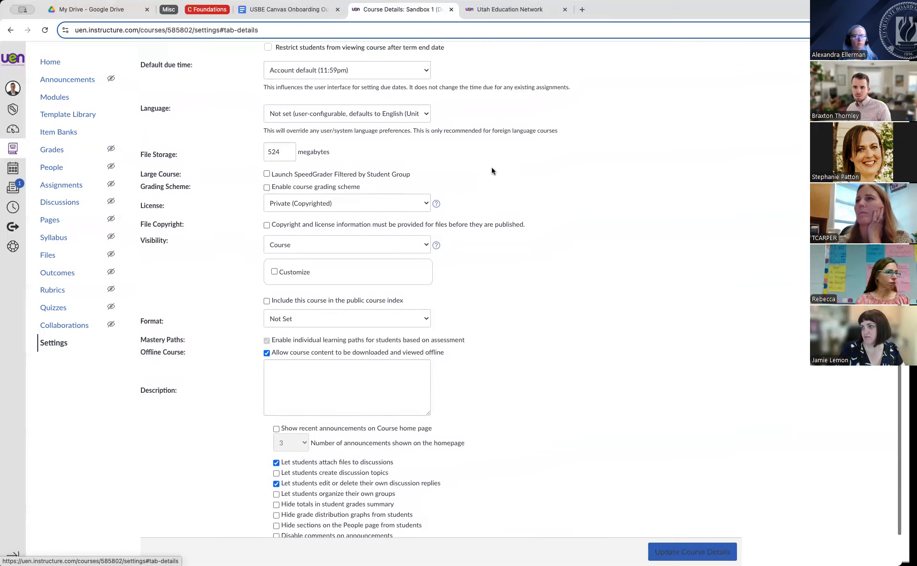
scroll(492, 171, "up", 3)
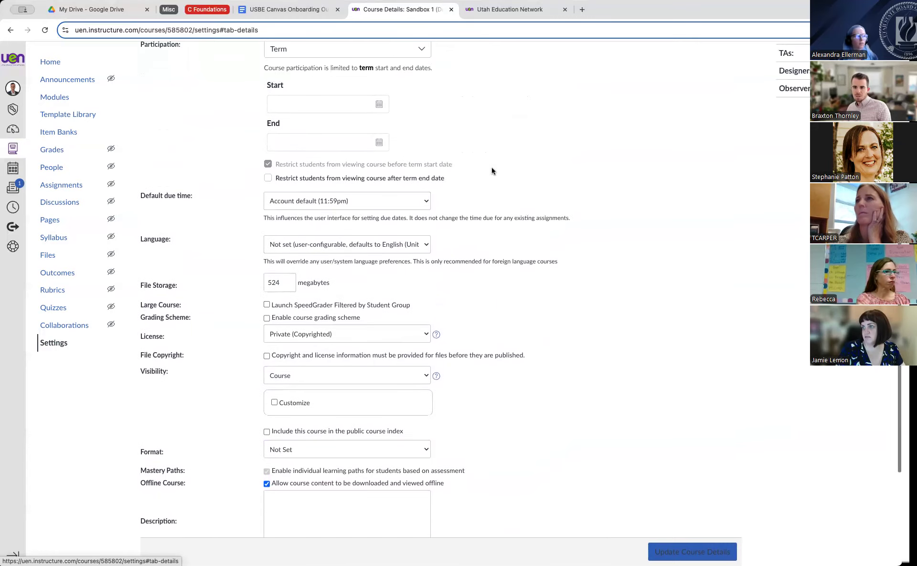
scroll(492, 170, "down", 3)
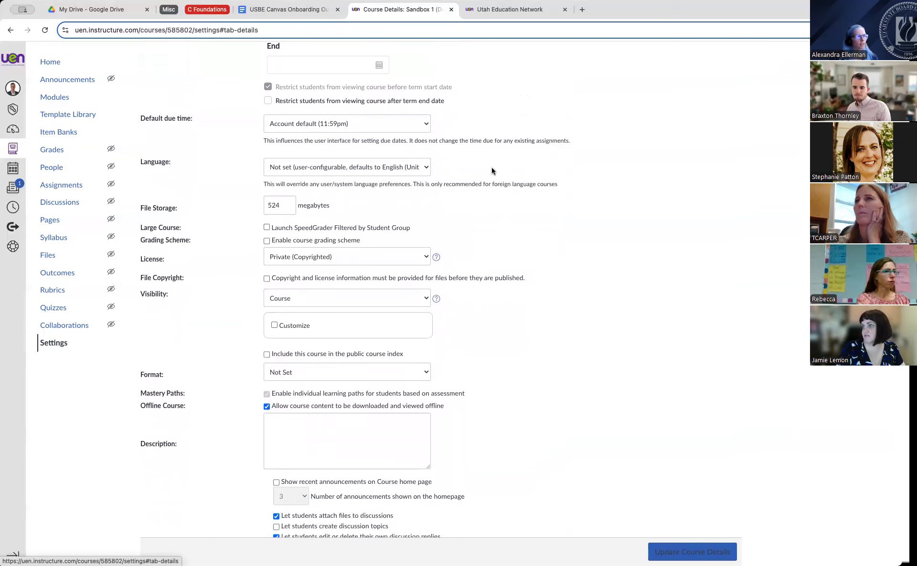
scroll(492, 170, "down", 1)
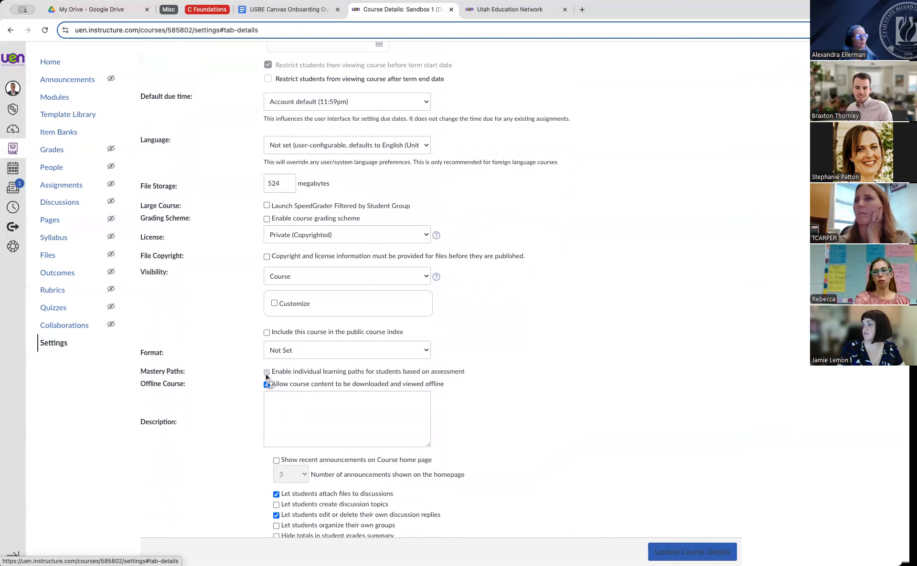
left_click_drag(140, 373, 200, 373)
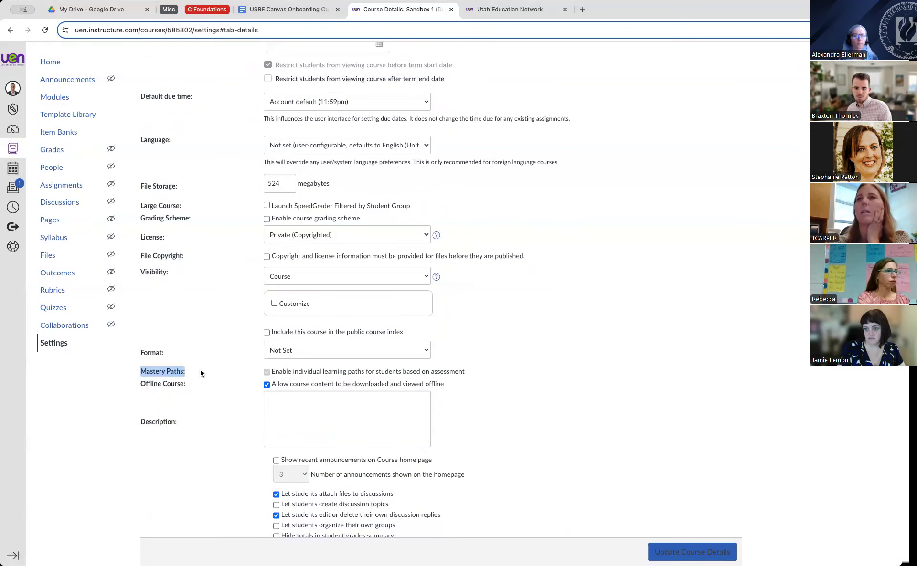
left_click(287, 376)
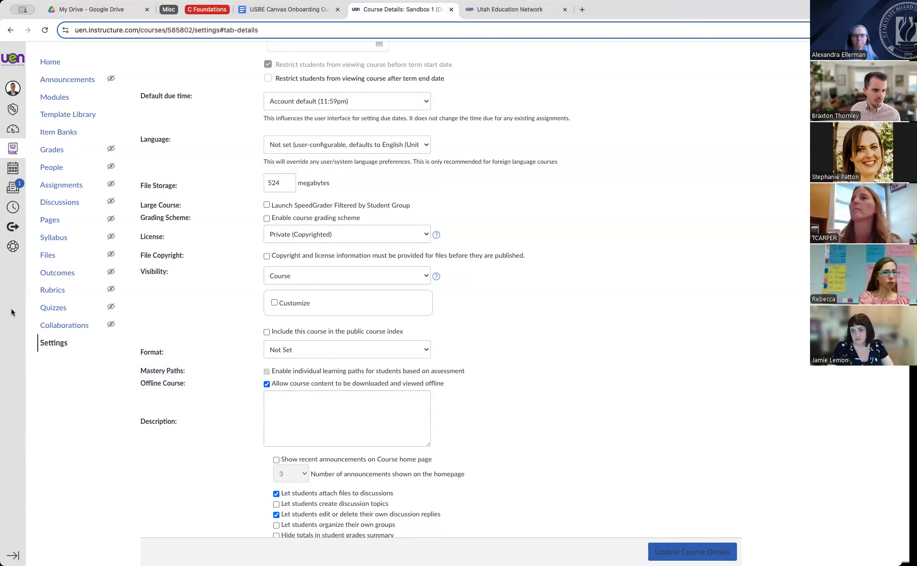
Update the course details and return to the course modules.
scroll(643, 459, "down", 3)
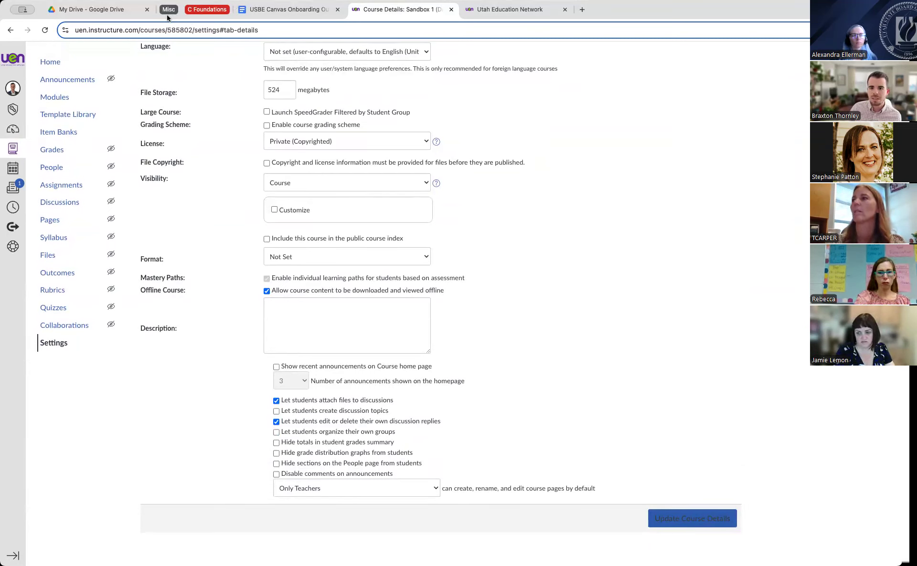
left_click(678, 521)
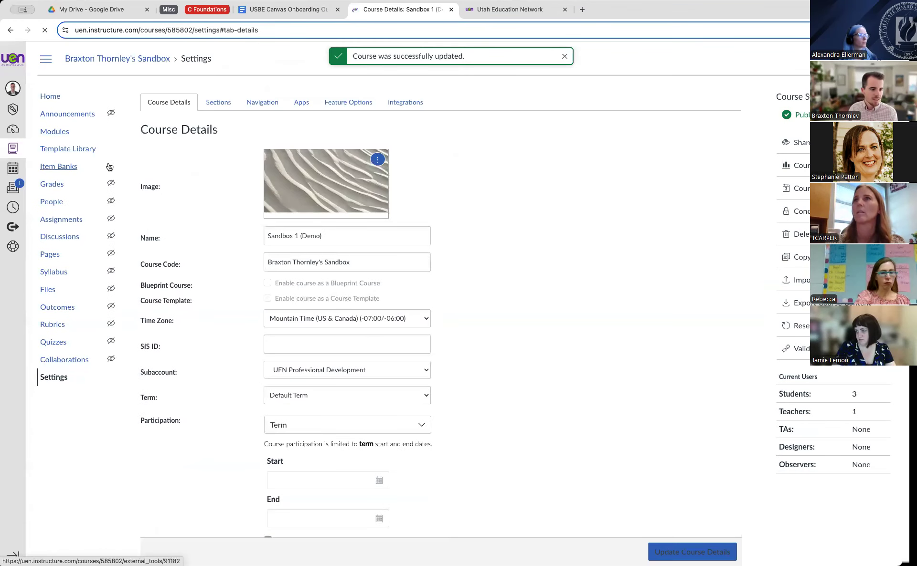
left_click(64, 135)
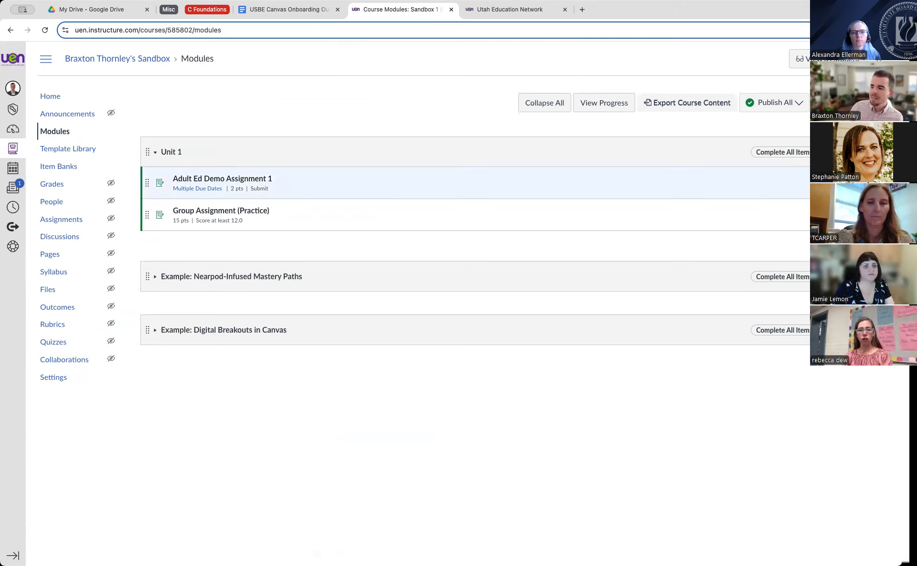
Open the Mastery Paths settings of Adult Ed Demo Assignment 1 from its item options in Unit 1.
left_click(896, 183)
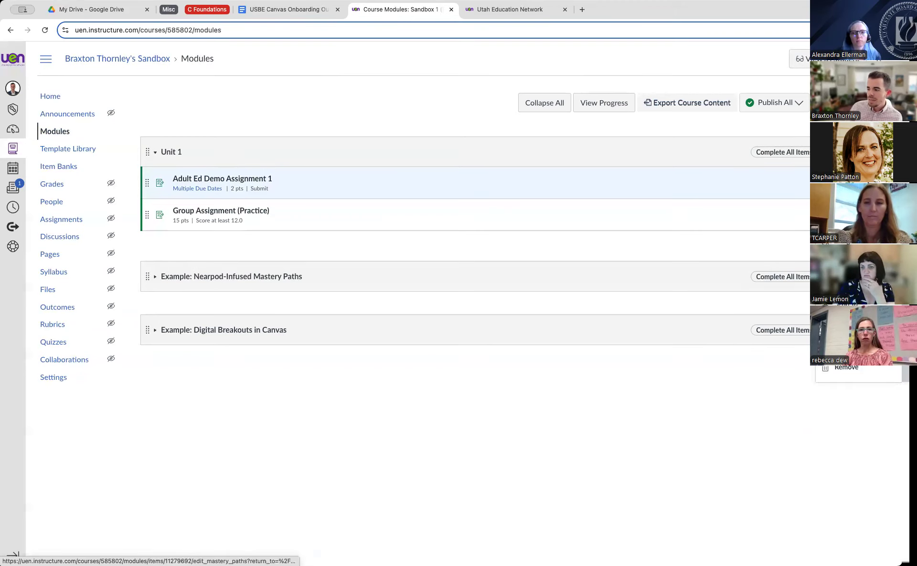
left_click(847, 352)
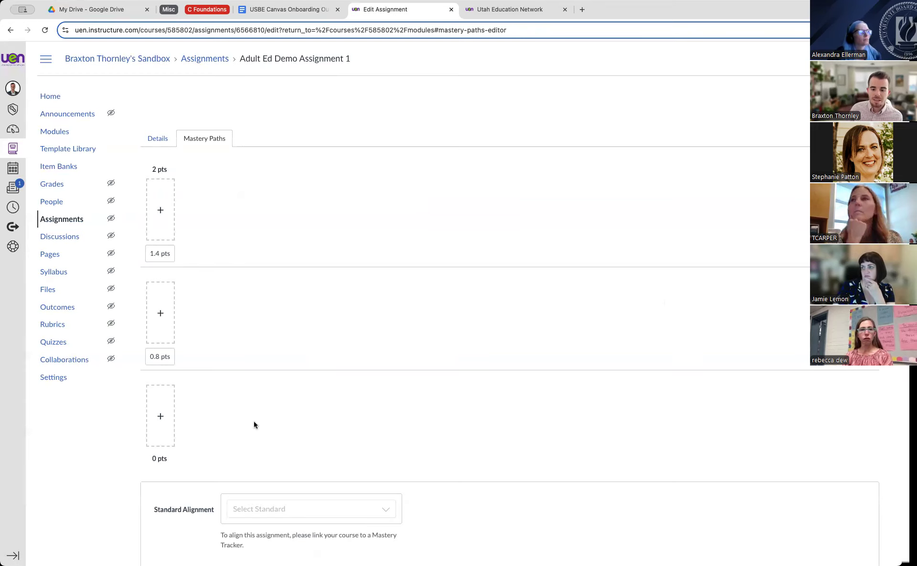
scroll(294, 206, "down", 1)
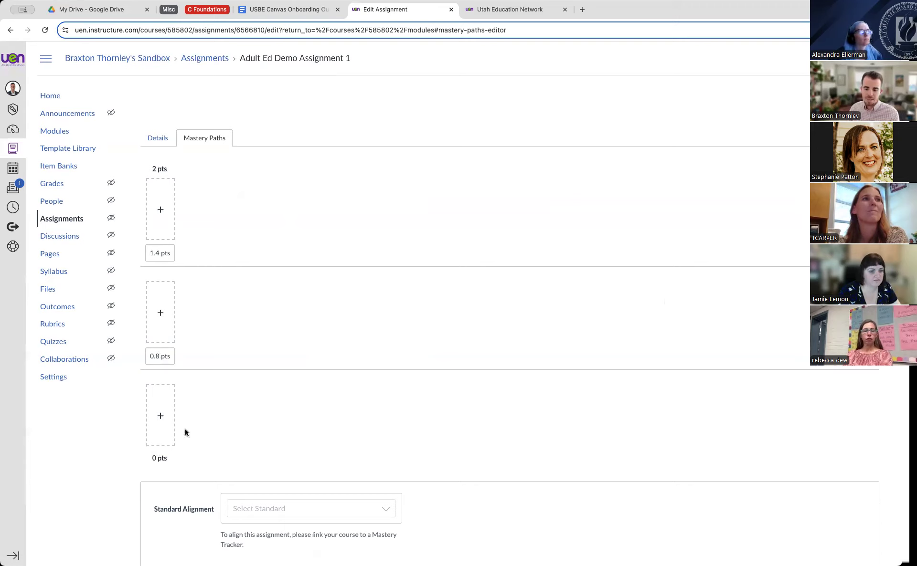
Set the lower score threshold to 0.5 pts and the upper one to 1 pts in the assignment's Mastery Paths.
left_click(159, 355)
key("BackSpace")
type("5")
left_click(164, 254)
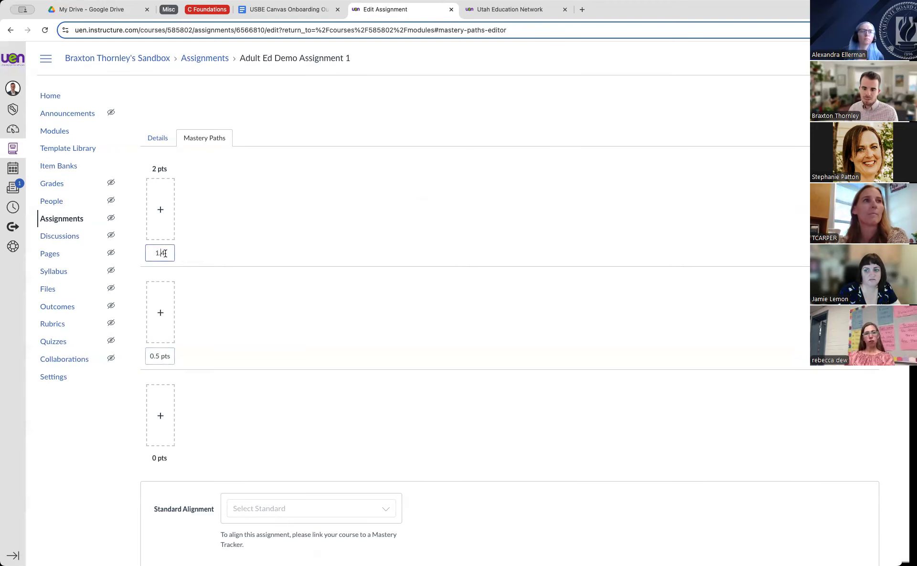
left_click_drag(164, 254, 159, 255)
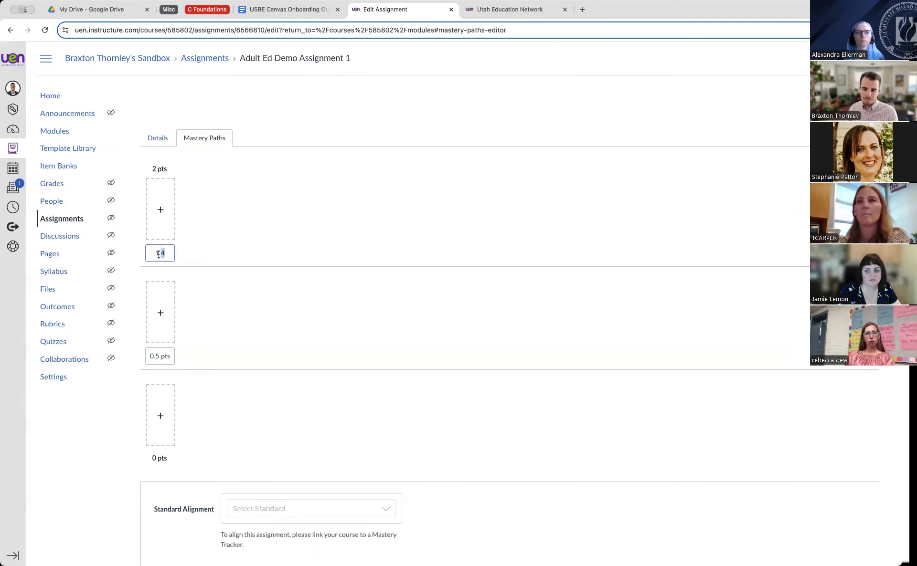
key("BackSpace")
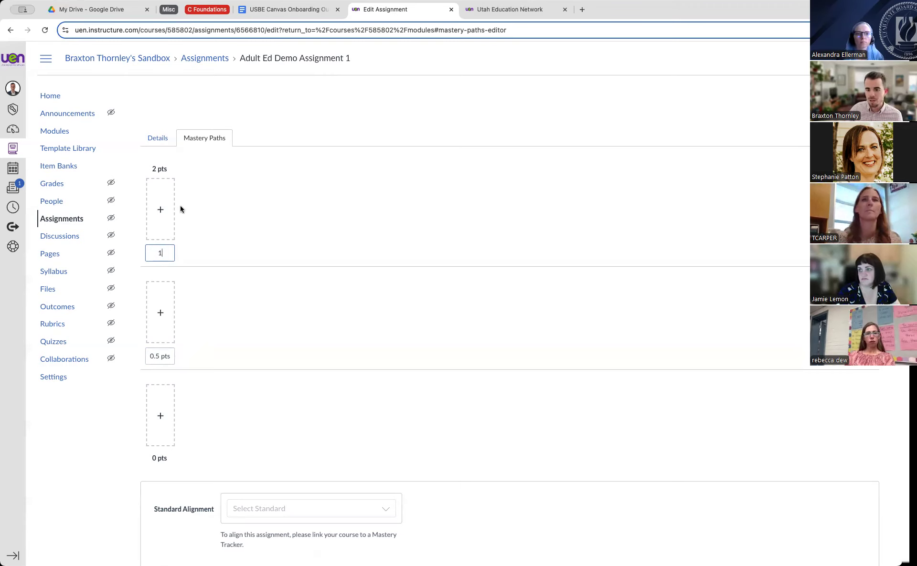
left_click(311, 192)
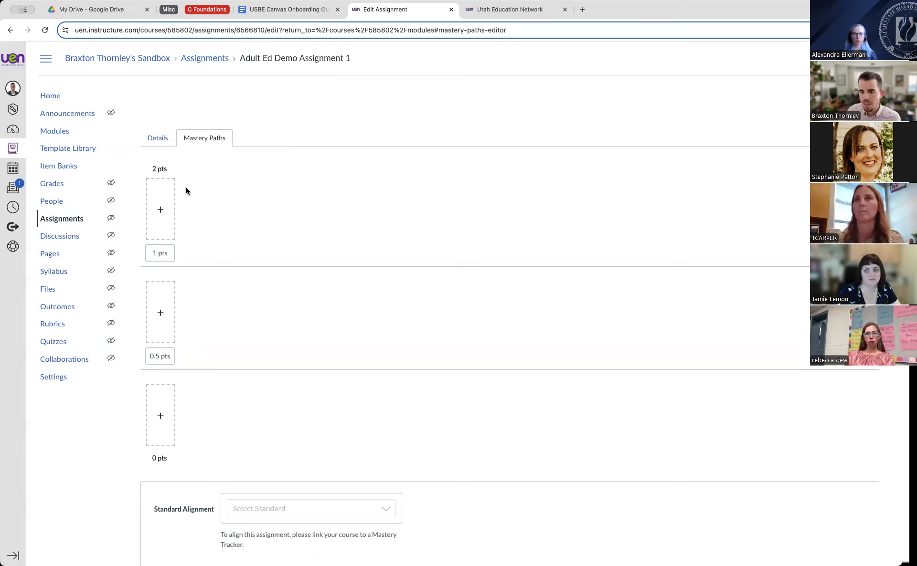
Add Sample, MP Sample 2 and Item Banks to the 2 pts to 1 pts range.
left_click(165, 212)
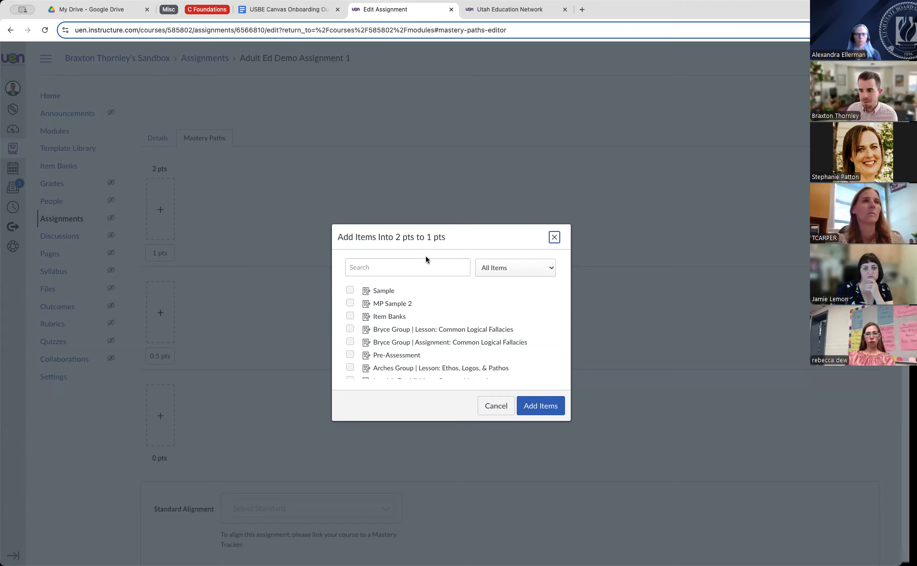
left_click(521, 269)
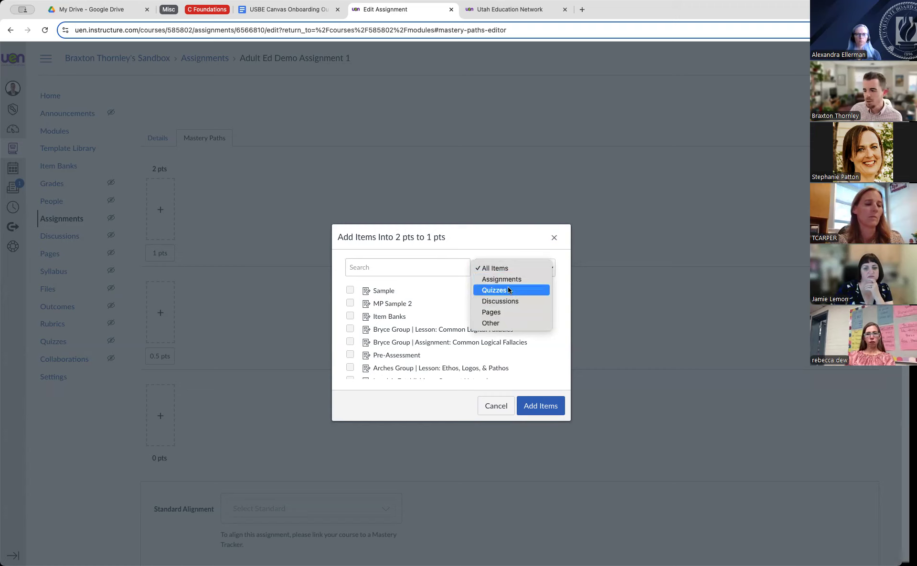
left_click(359, 265)
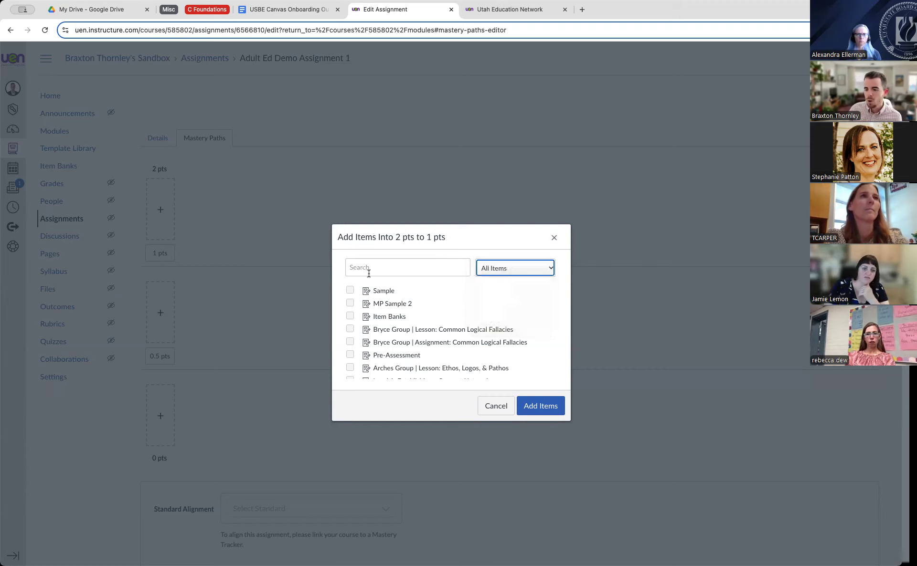
scroll(388, 311, "down", 10)
scroll(404, 334, "up", 10)
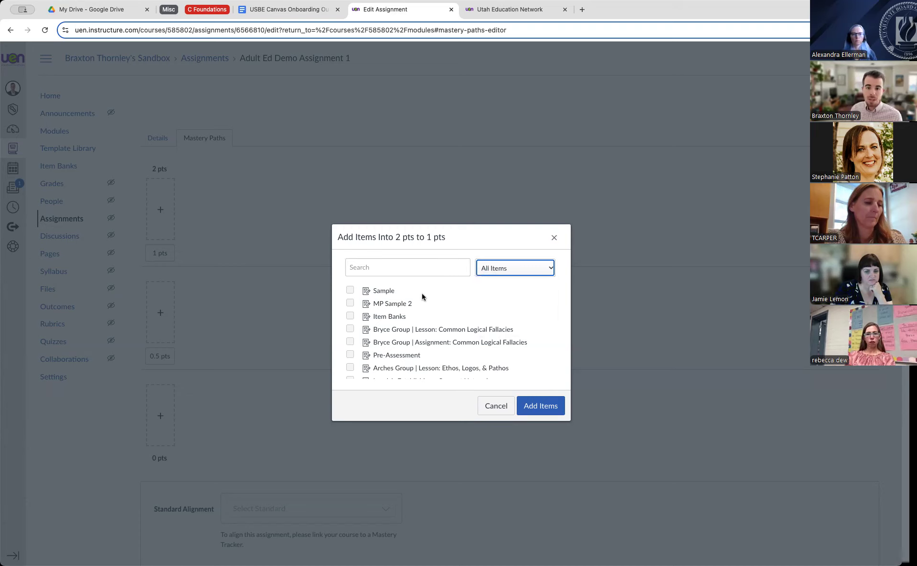
left_click(349, 290)
left_click(350, 303)
left_click(349, 316)
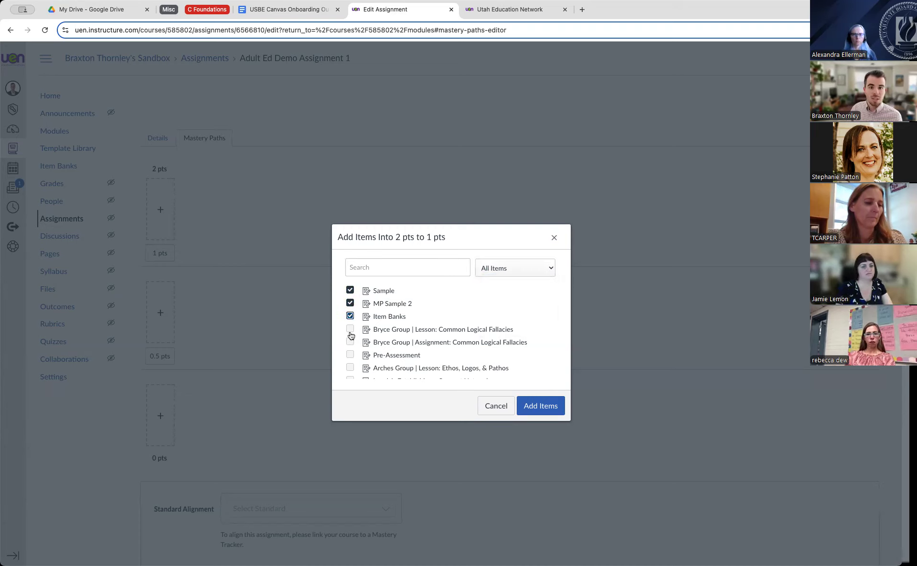
left_click(537, 406)
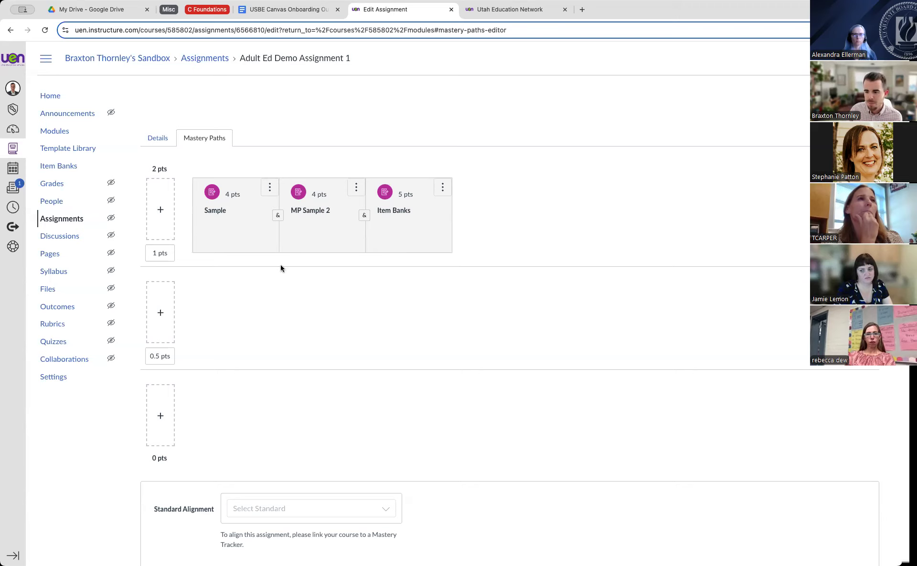
mouse_move(257, 217)
left_mouse_down()
mouse_move(353, 235)
mouse_move(414, 197)
mouse_move(259, 203)
mouse_move(243, 224)
left_mouse_up()
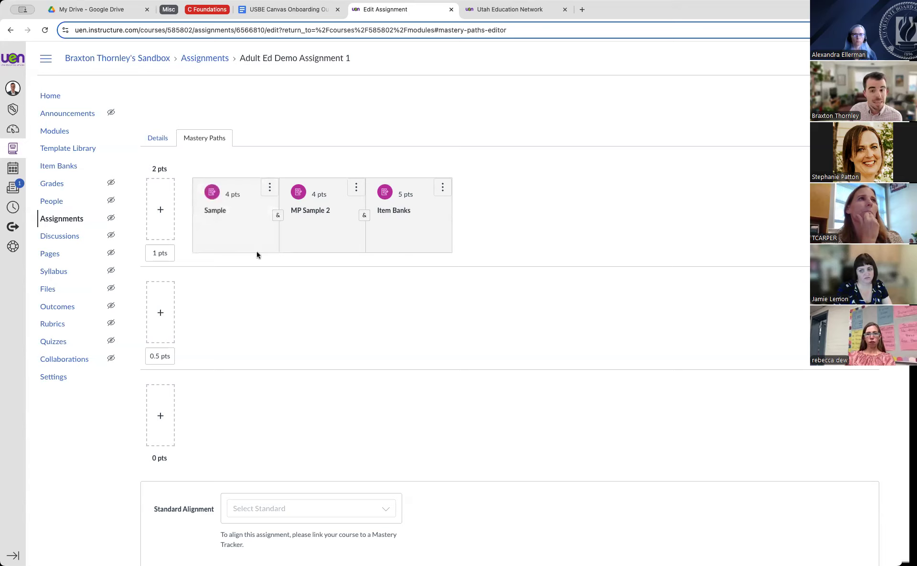
Add Level 1: Establishing a Support Network, Zion Group | Lesson: Analyzing Rhetoric and Level 2: Escaping Enemy Fire to the 1 pts to 0.5 pts range.
left_click(163, 316)
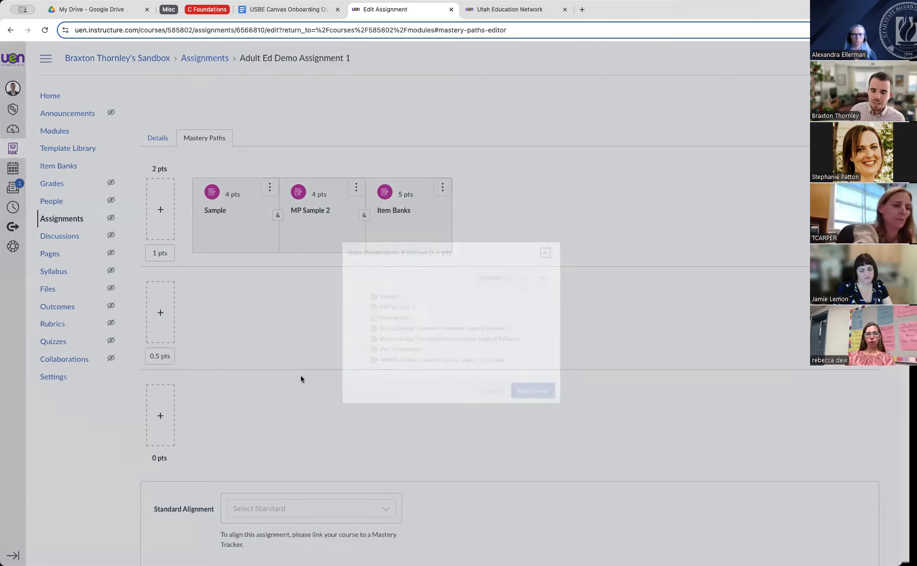
scroll(379, 333, "down", 2)
left_click(350, 335)
left_click(350, 347)
left_click(350, 360)
left_click(540, 405)
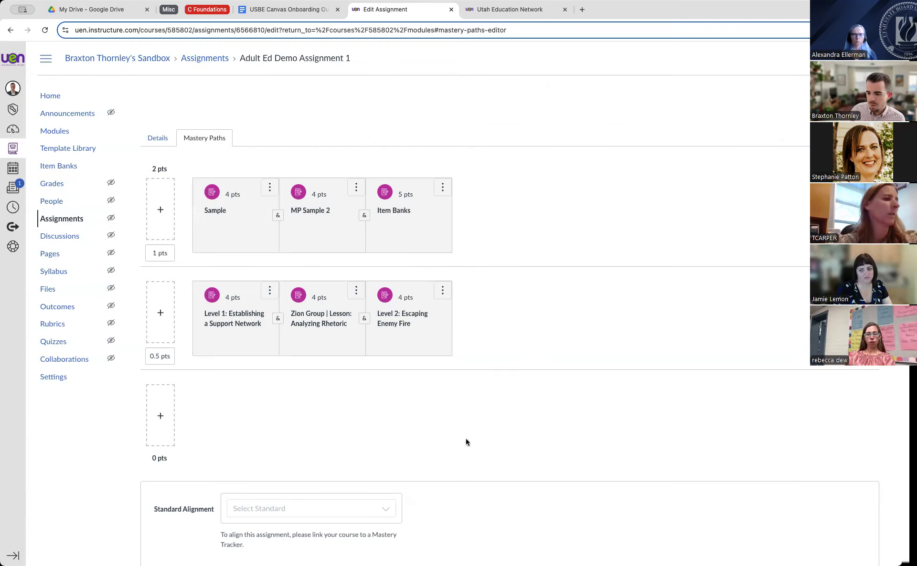
Add Sample and Item Banks to the 0.5 pts to 0 pts range.
left_click(154, 406)
left_click(350, 290)
left_click(350, 316)
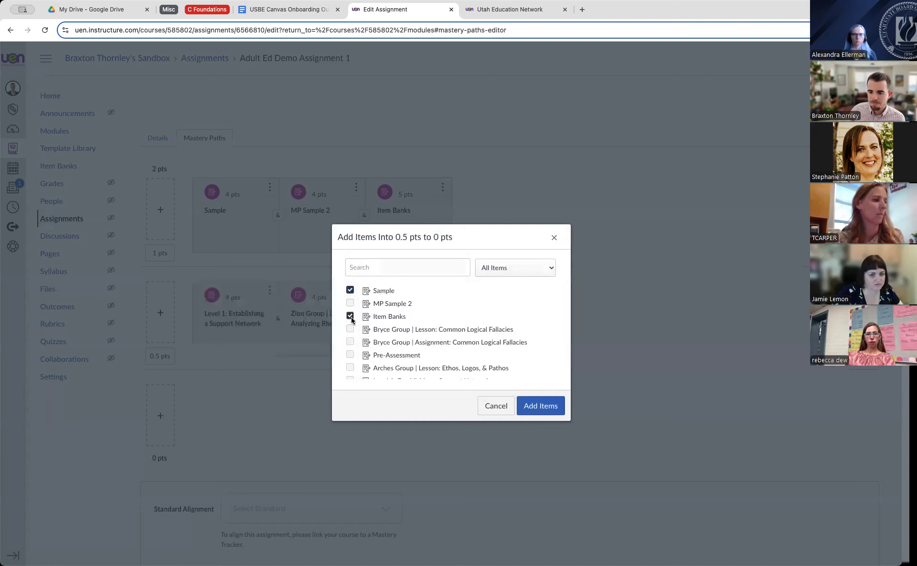
left_click(532, 408)
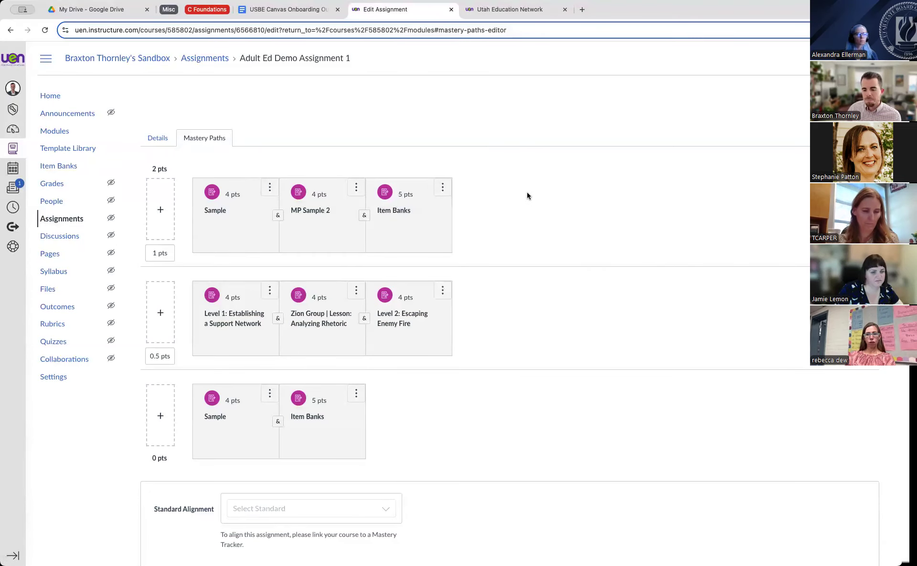
Review the three score ranges and browse the items available for the 2 pts to 1 pts range without adding any.
scroll(515, 193, "down", 1)
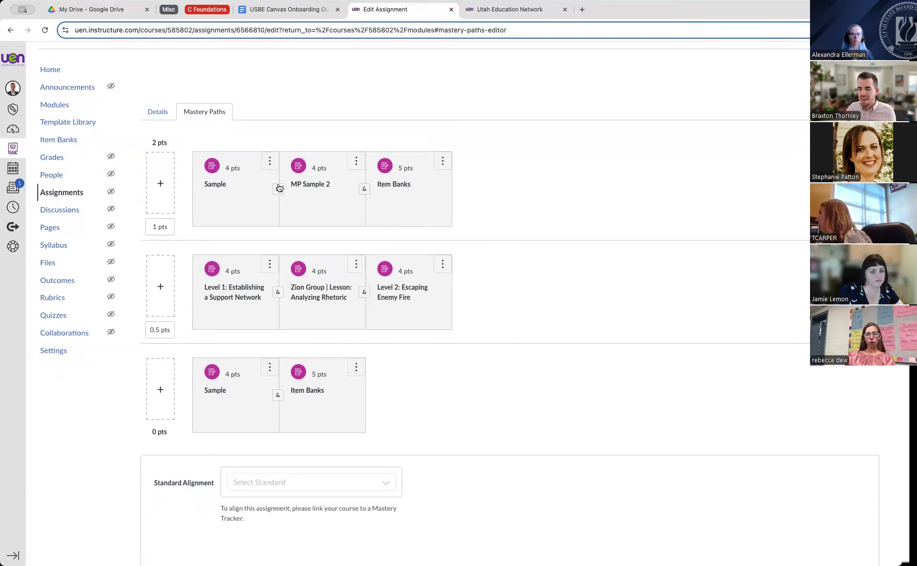
scroll(540, 351, "down", 4)
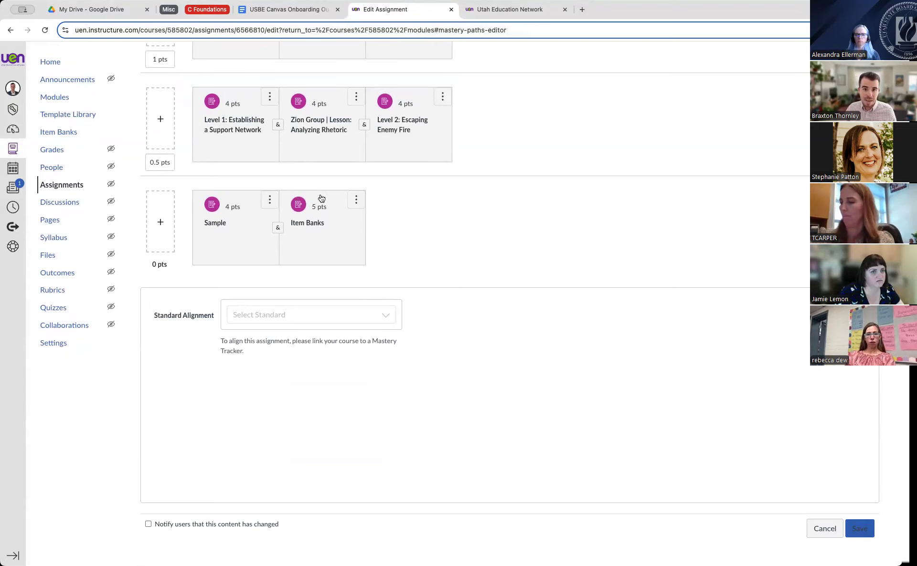
scroll(319, 202, "up", 3)
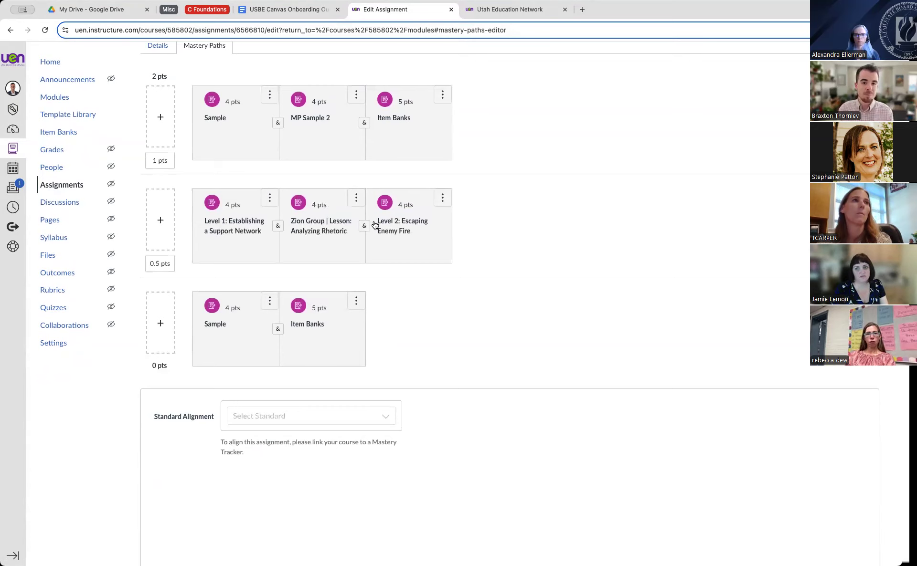
left_click(151, 123)
scroll(410, 347, "down", 3)
scroll(410, 347, "down", 2)
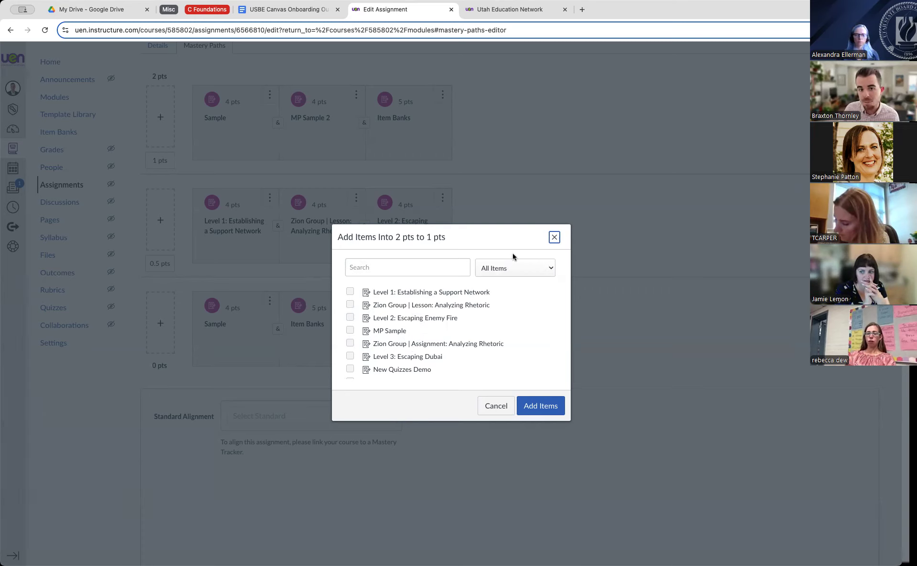
left_click(554, 238)
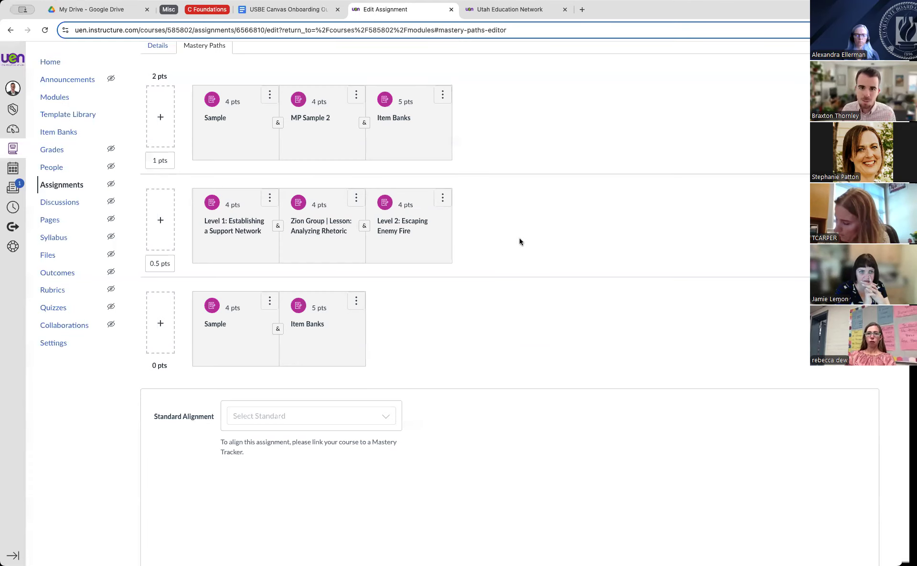
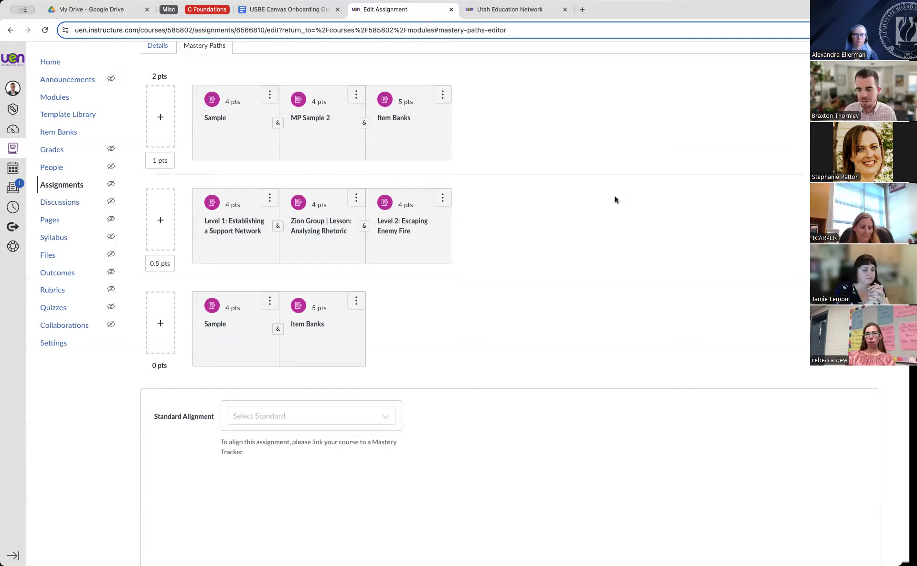
Save the assignment's Mastery Paths and return to the course modules.
scroll(614, 198, "down", 2)
left_click(860, 529)
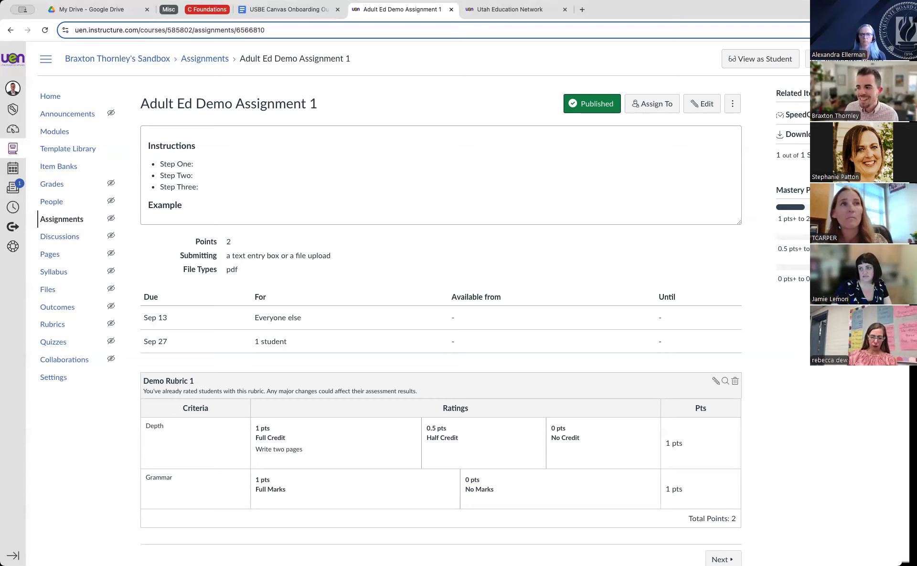
left_click(65, 134)
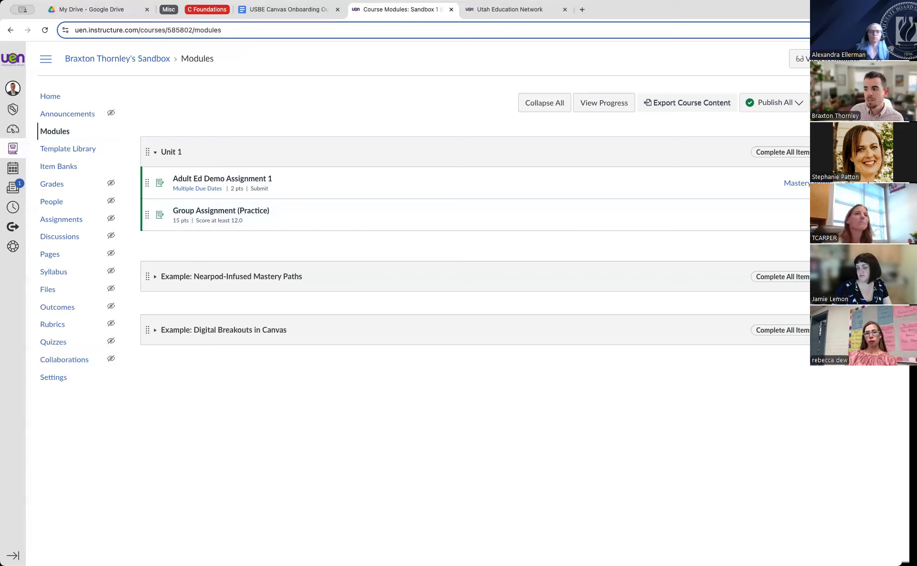
Check the options for adding an item to Unit 1, and examine the items of the Example: Nearpod-Infused Mastery Paths module.
left_click(886, 152)
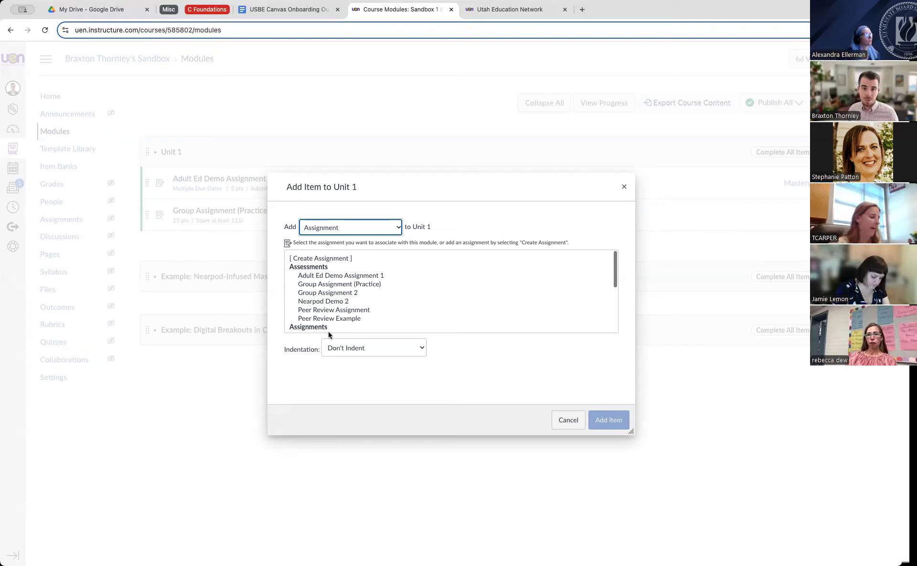
left_click(563, 420)
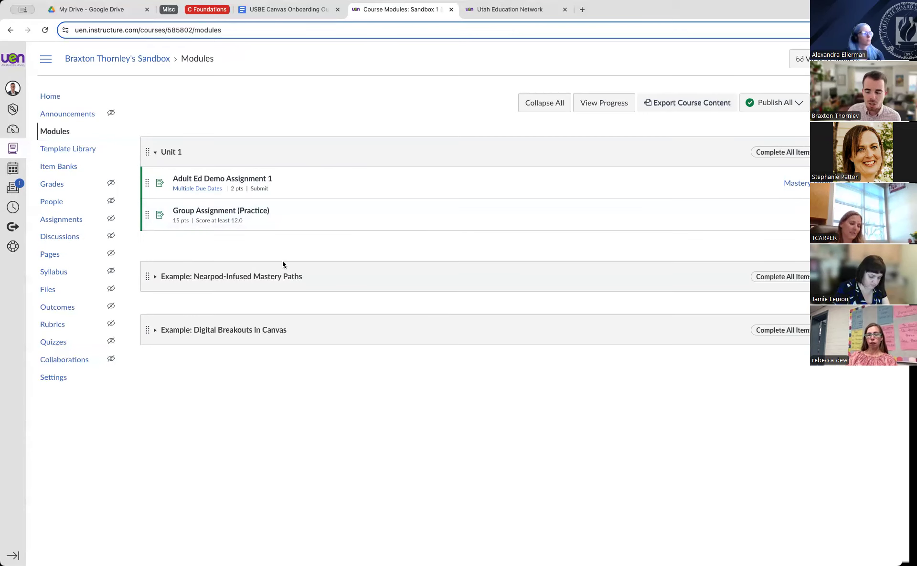
left_click(155, 277)
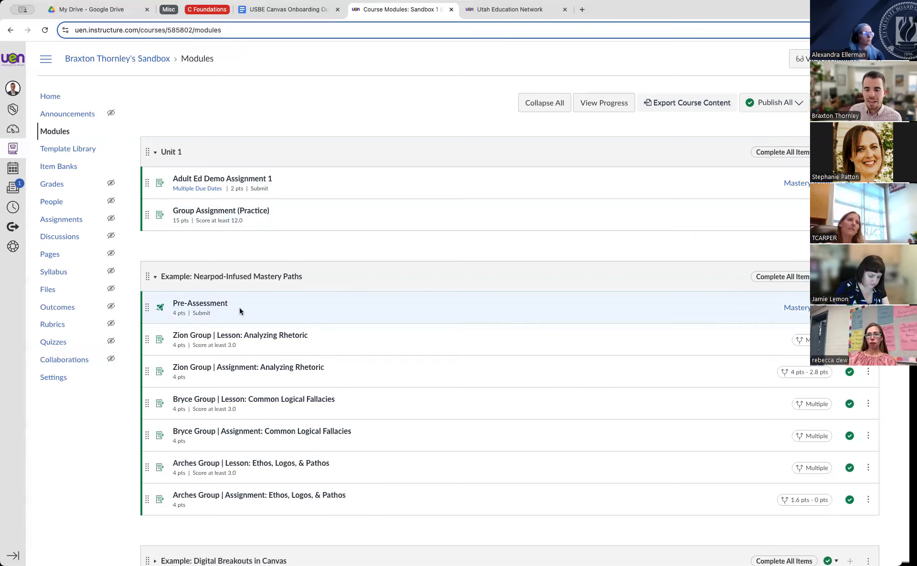
scroll(252, 266, "down", 2)
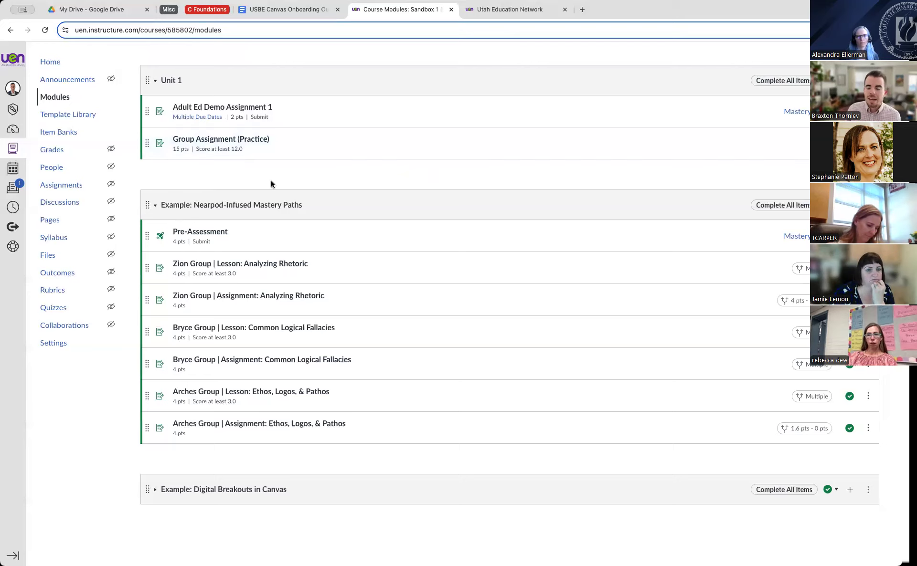
scroll(152, 206, "up", 1)
left_click(153, 206)
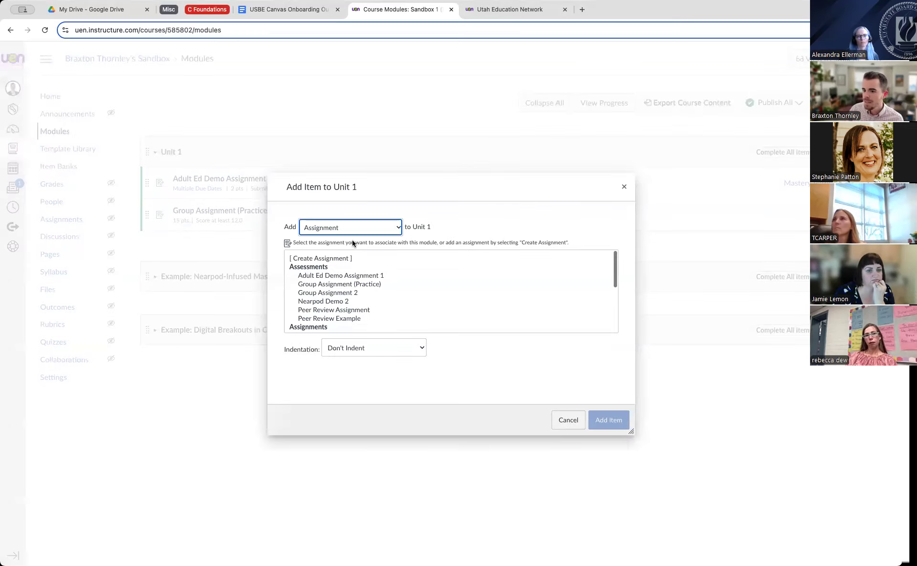
Create a new assignment named Essay Choice in Unit 1 without indentation.
left_click(302, 261)
left_click(362, 343)
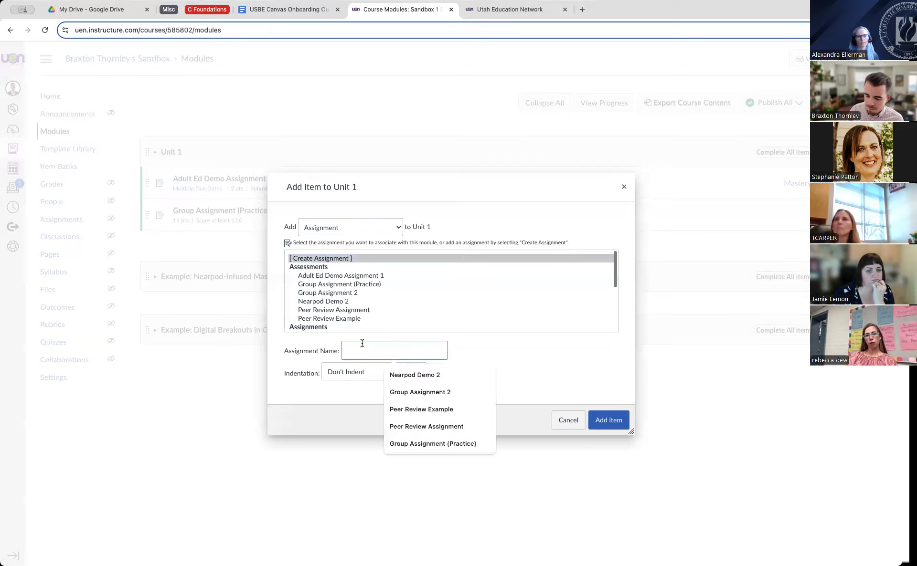
type("Essa")
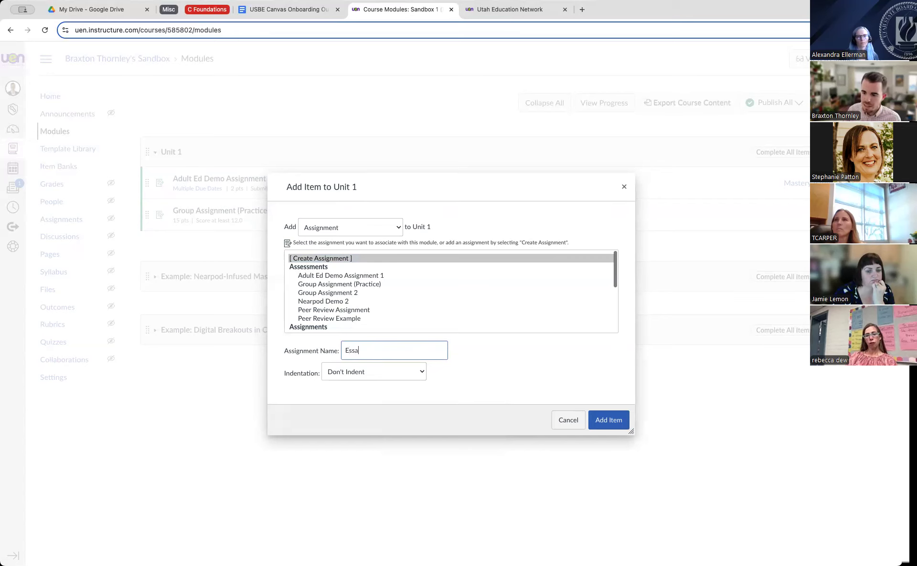
type("y Choice")
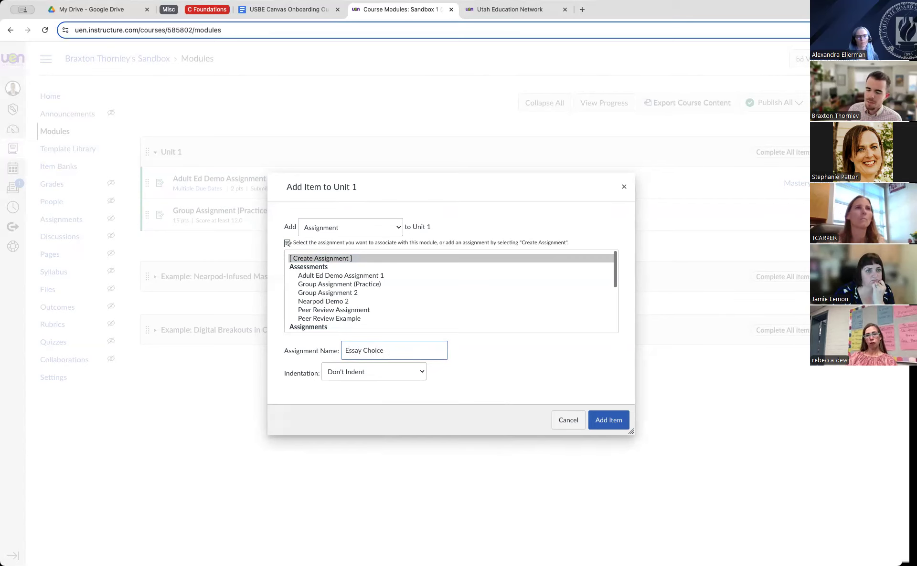
left_click(603, 422)
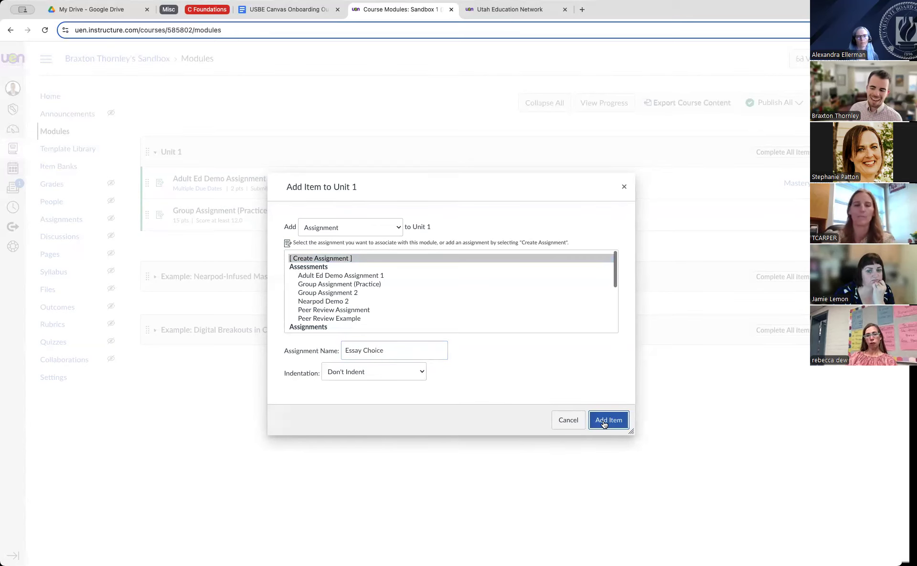
Open the Essay Choice assignment for editing and enter the description "What type of essay do you want to write? Only select one.".
left_click(191, 244)
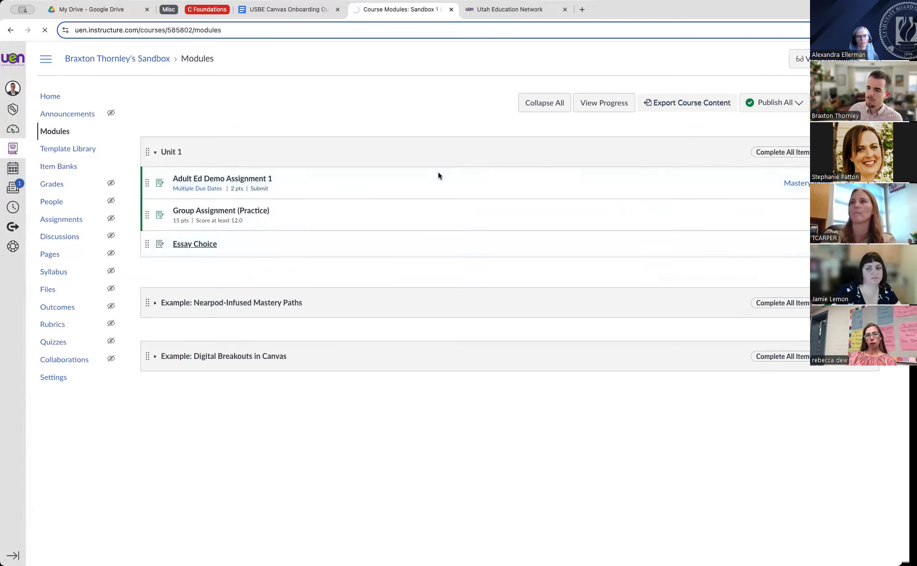
left_click(700, 104)
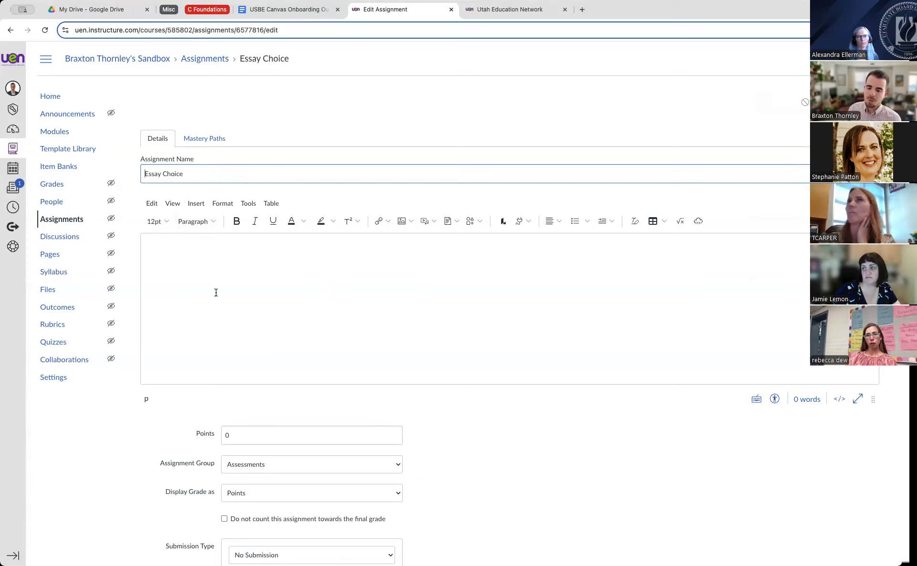
left_click(232, 277)
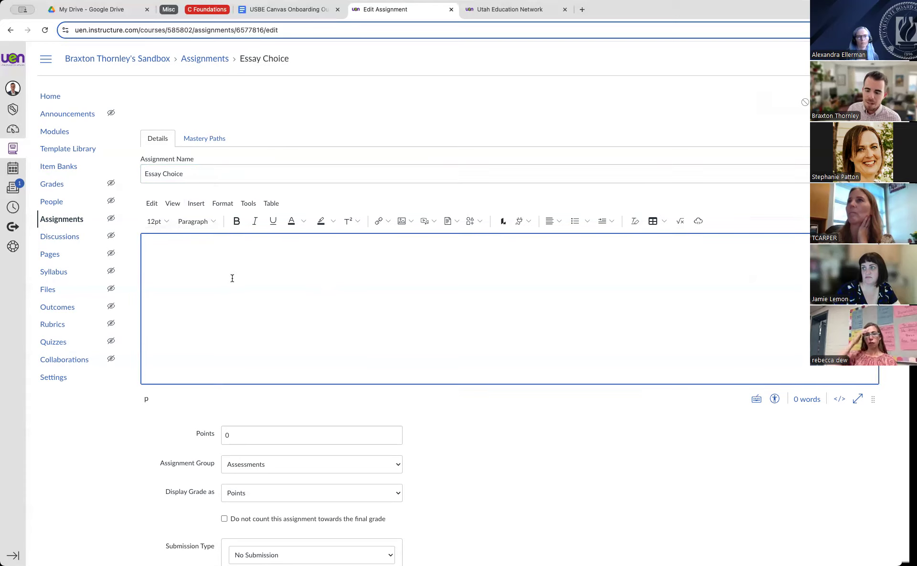
type("What ")
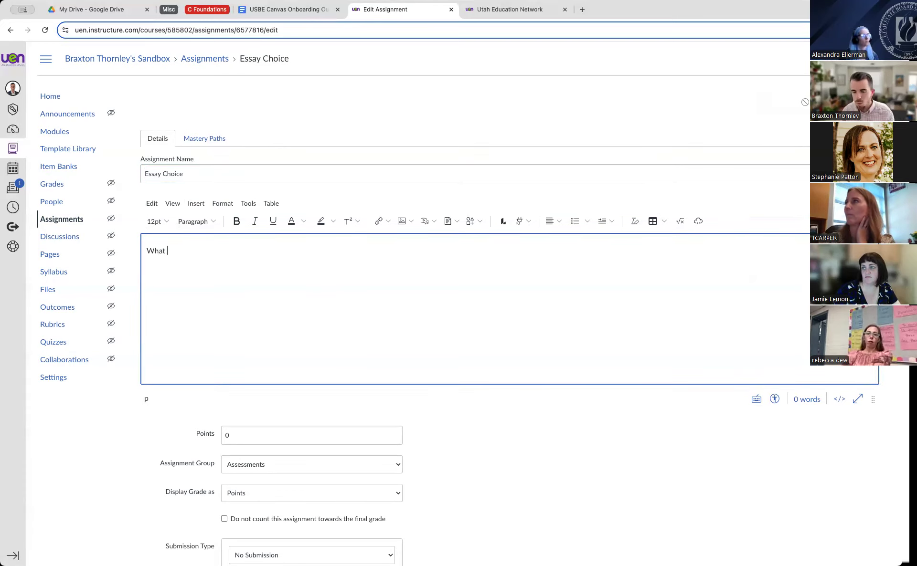
type("type of essay d")
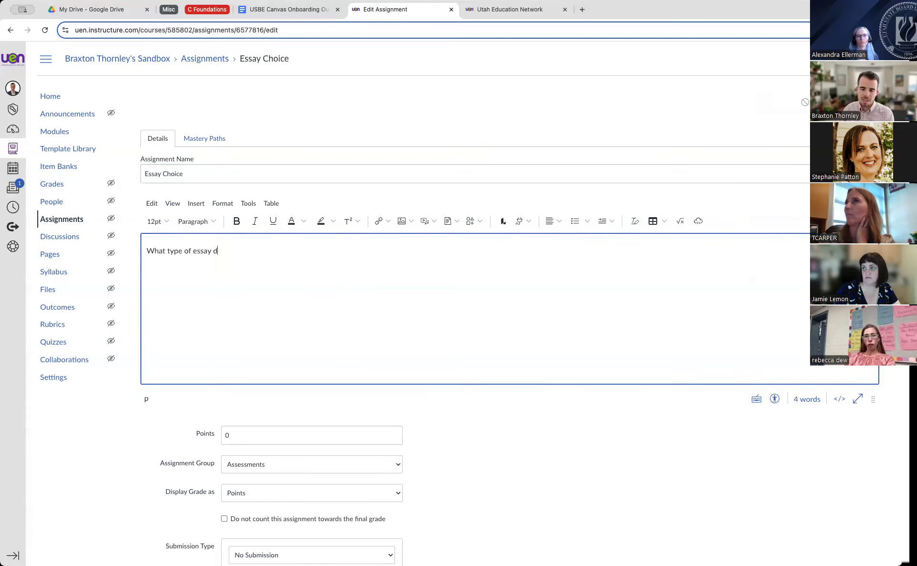
type("o you want to ")
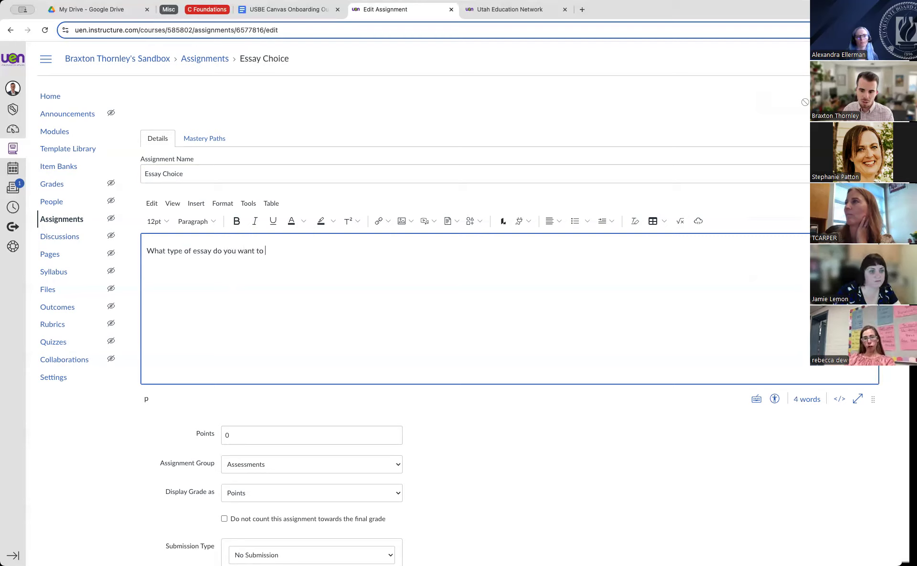
type("write?")
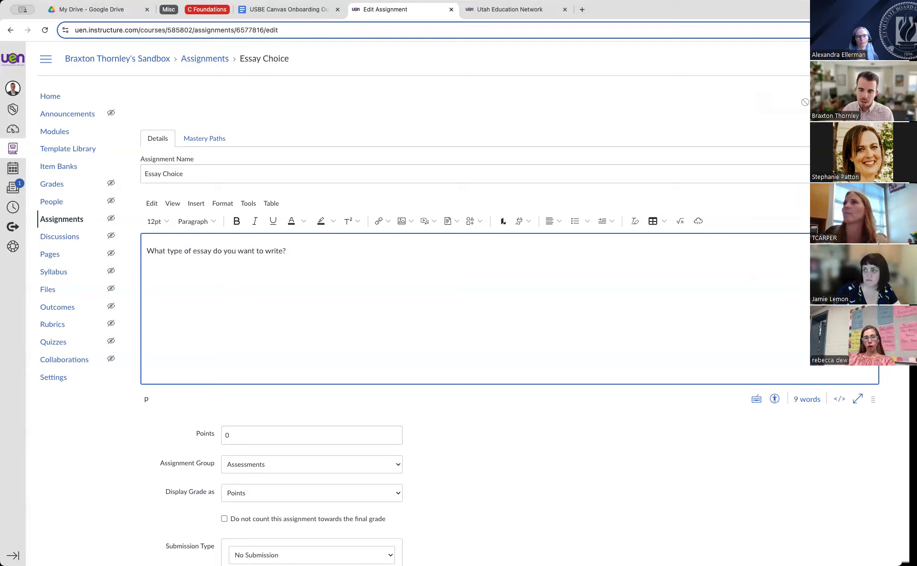
type(" Only select one.")
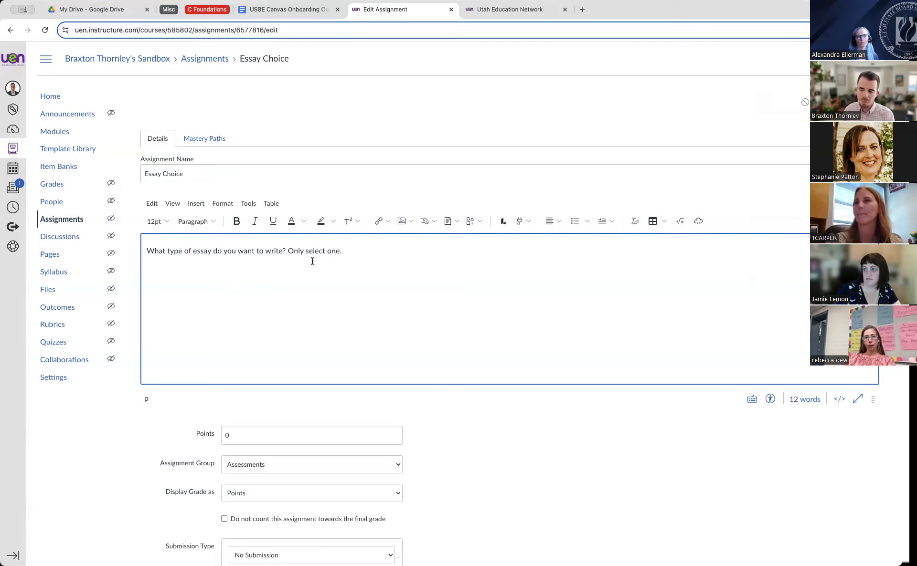
Add a bulleted list with Argumentative, Informative and Narrative below the essay question.
left_click(573, 221)
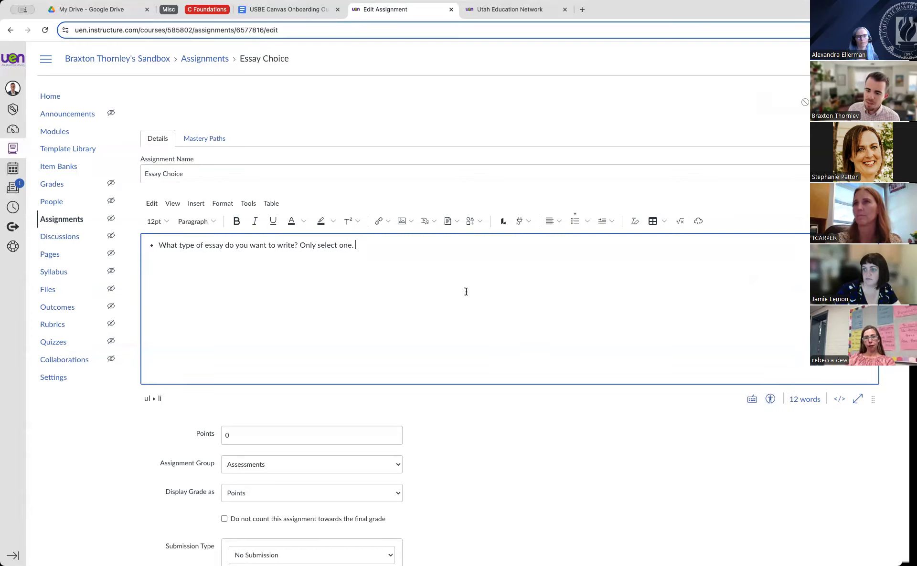
key("ctrl+z")
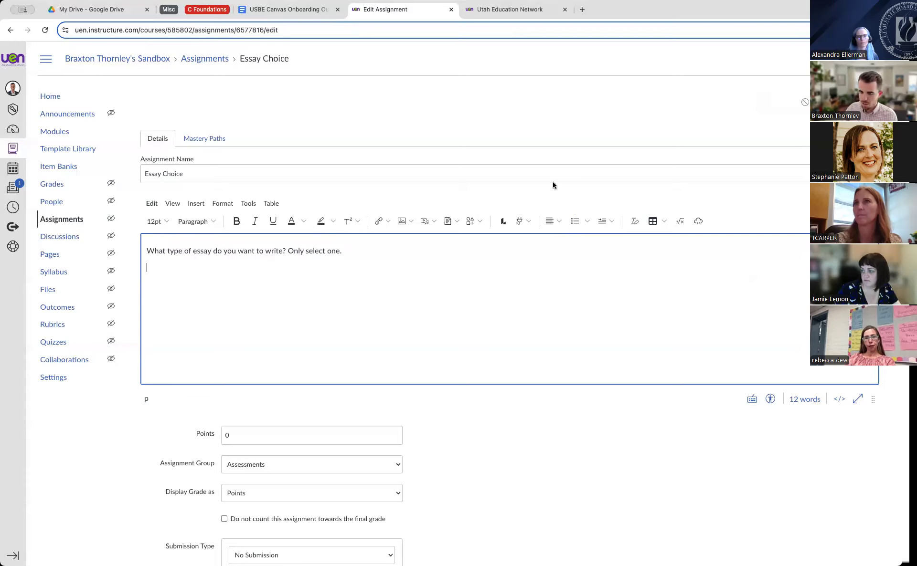
type("Argumentative ")
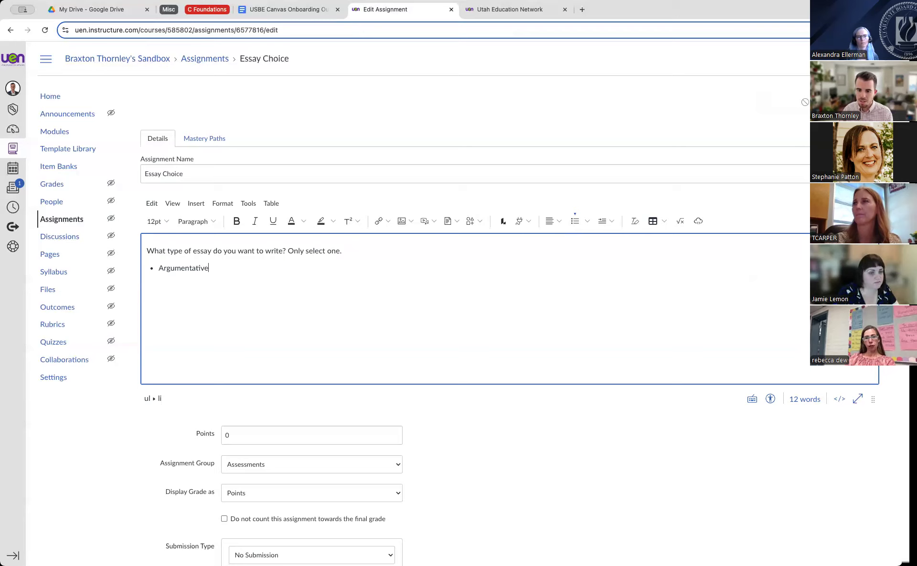
type("Informative")
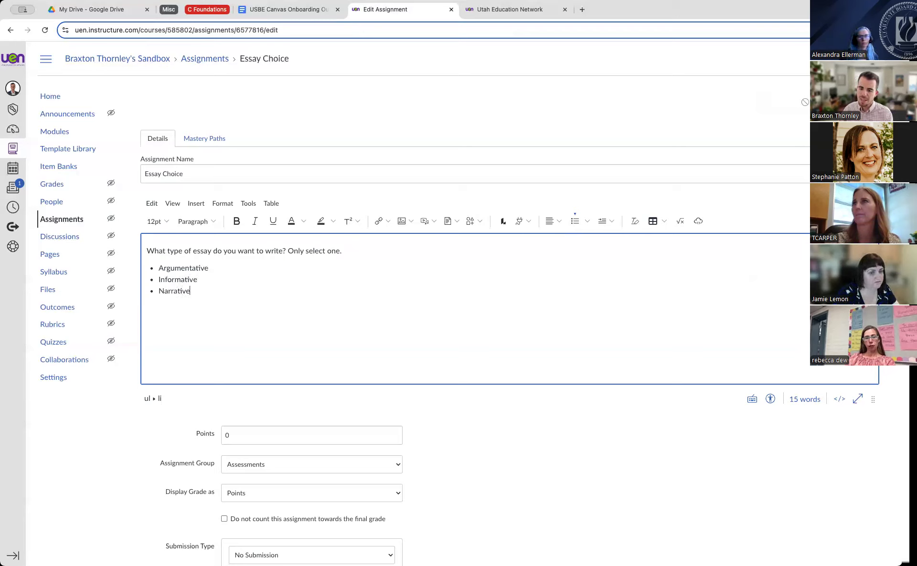
Set the assignment's points to 3 and exclude it from the final grade.
scroll(518, 419, "down", 3)
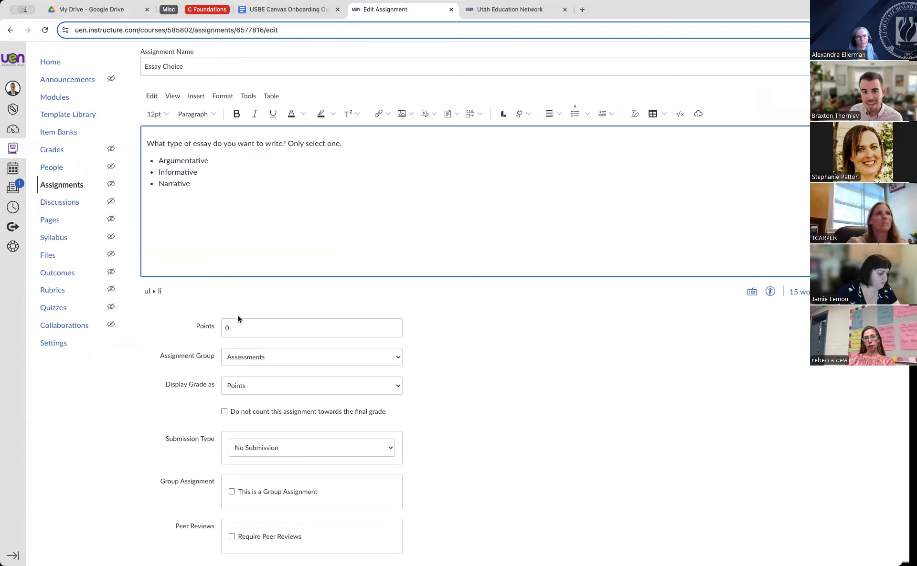
double_click(243, 328)
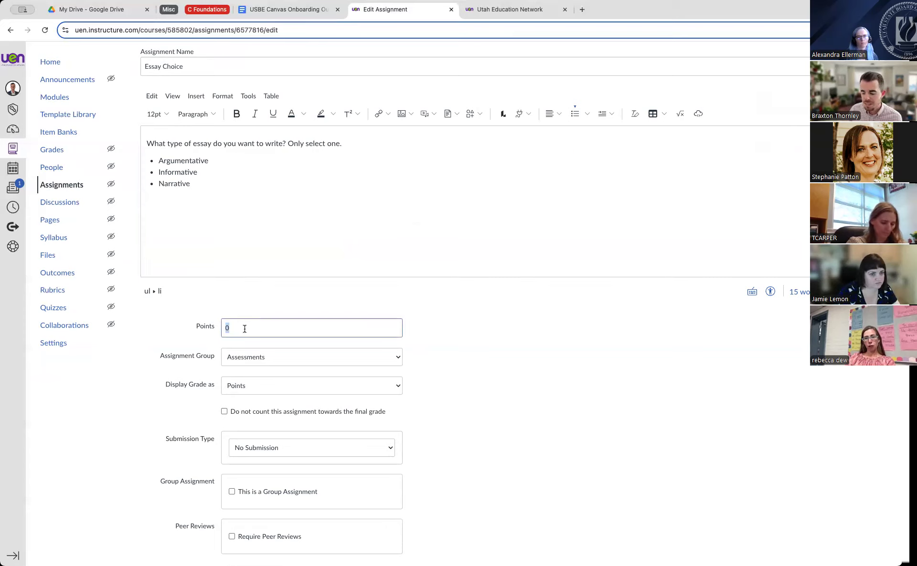
type("3")
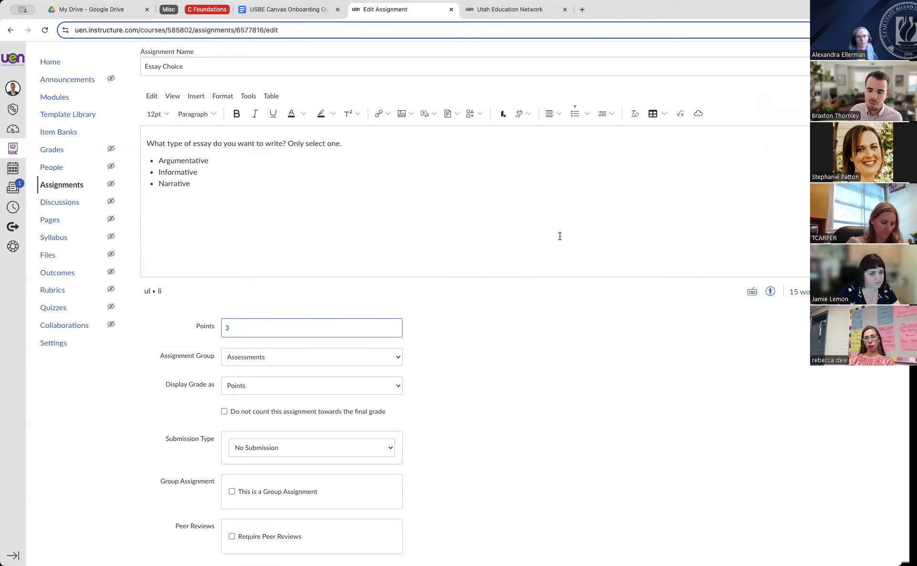
left_click(515, 327)
scroll(329, 329, "down", 1)
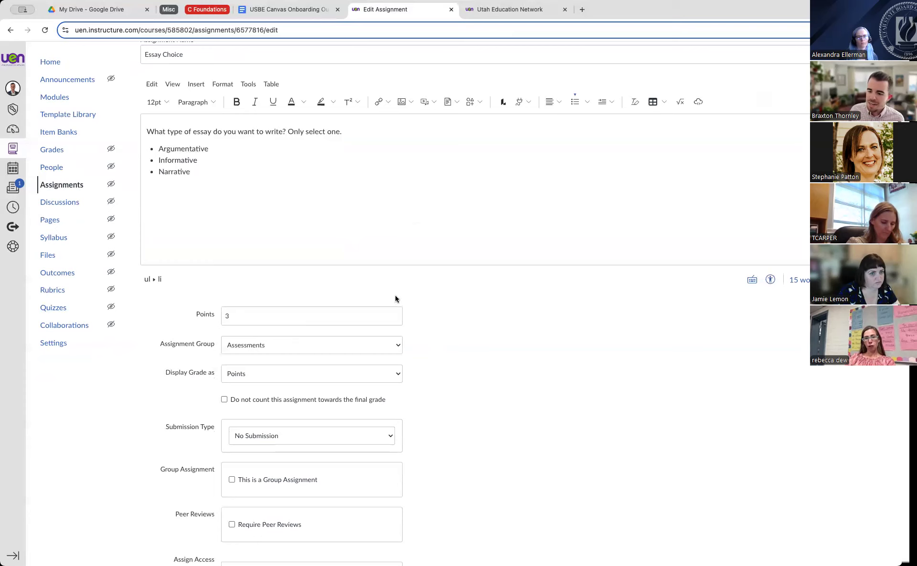
scroll(497, 339, "down", 3)
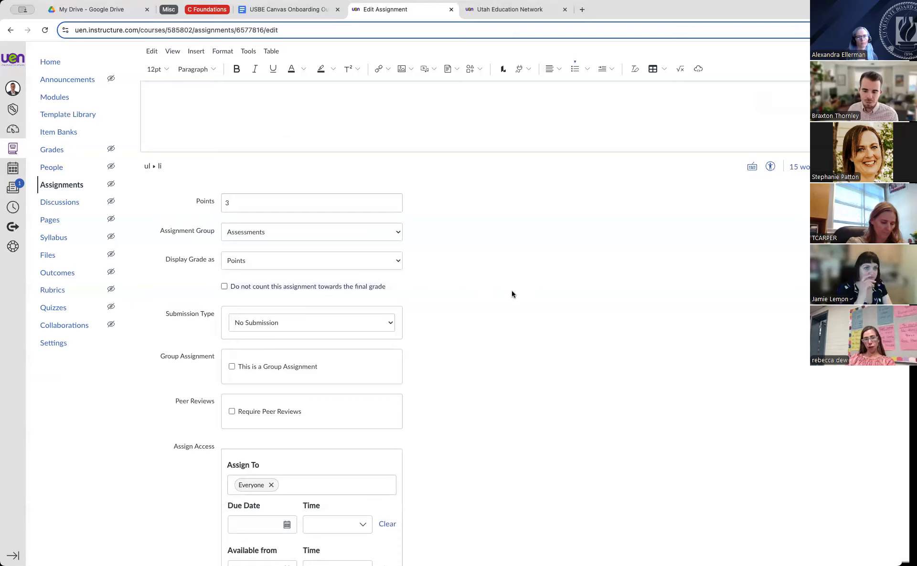
left_click(224, 287)
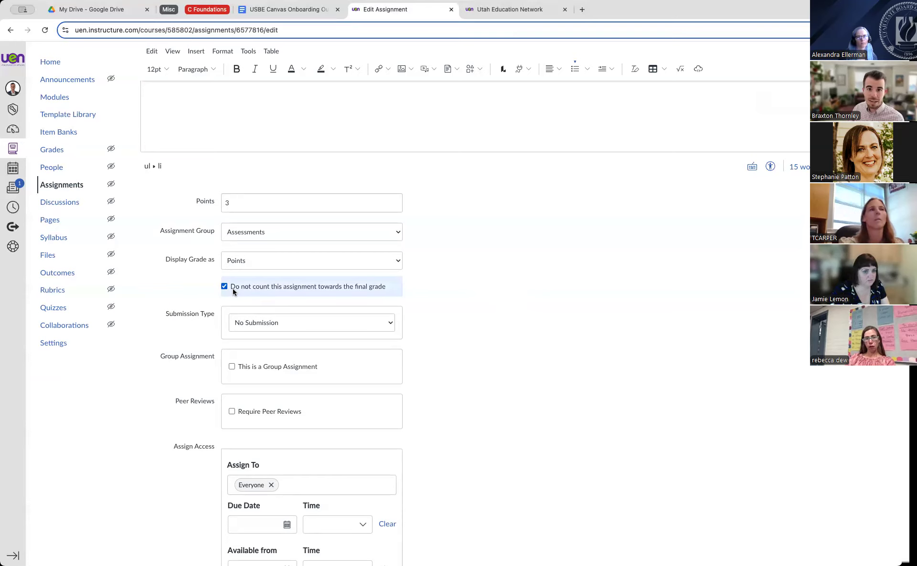
Set the submission type to Online with Text Entry, and save and publish the Essay Choice assignment.
scroll(419, 275, "down", 2)
left_click(288, 282)
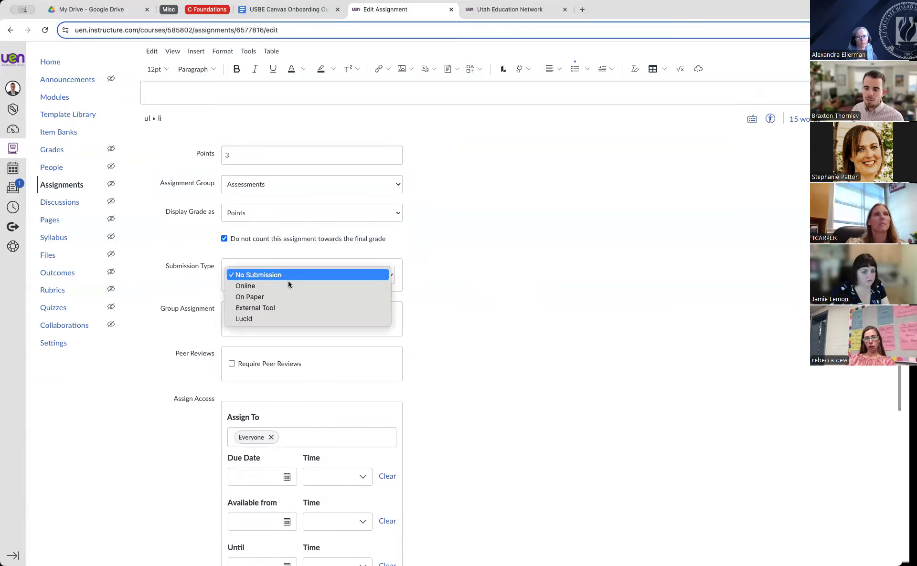
key("Escape")
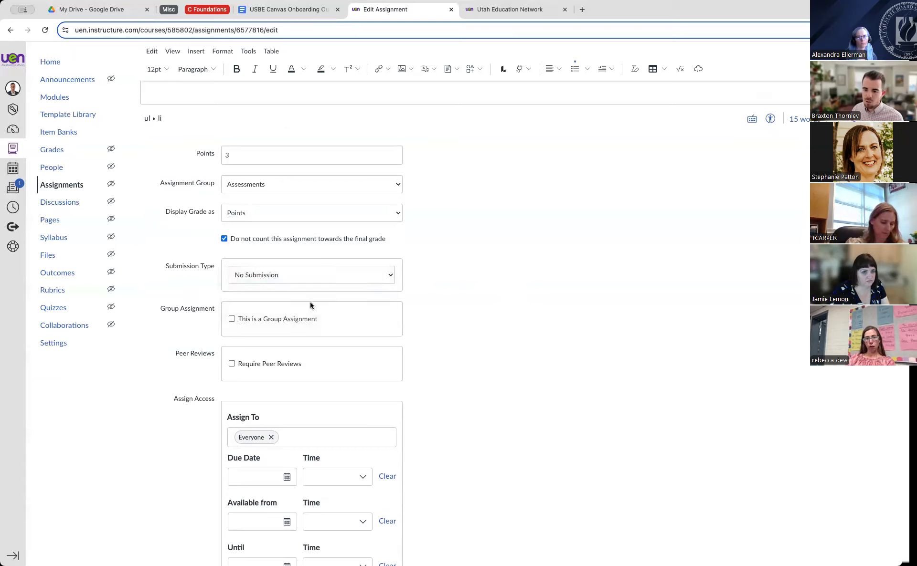
left_click(251, 316)
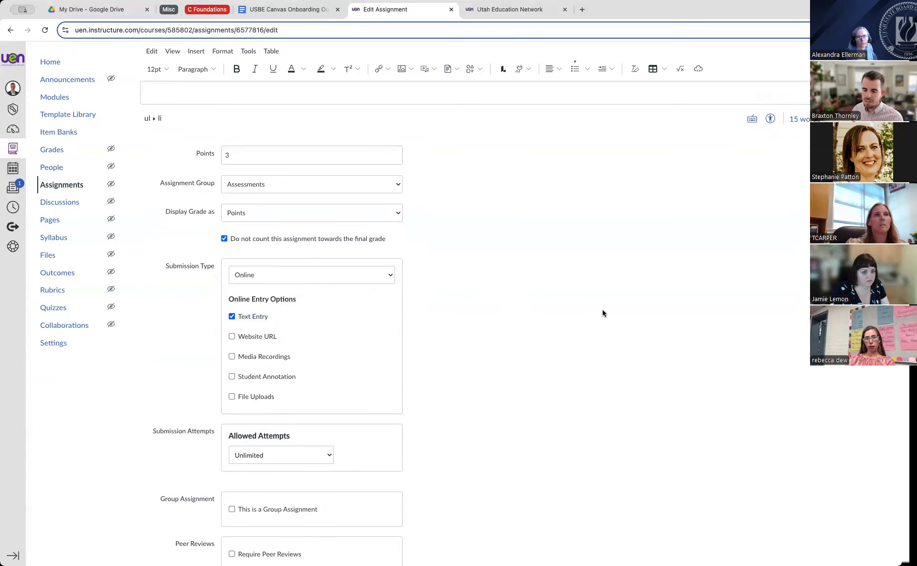
scroll(603, 313, "down", 10)
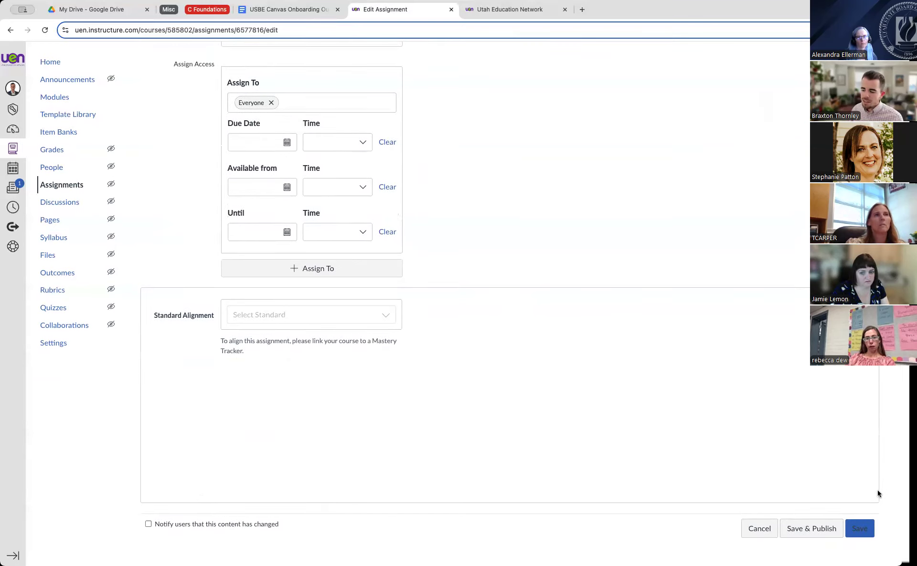
left_click(810, 530)
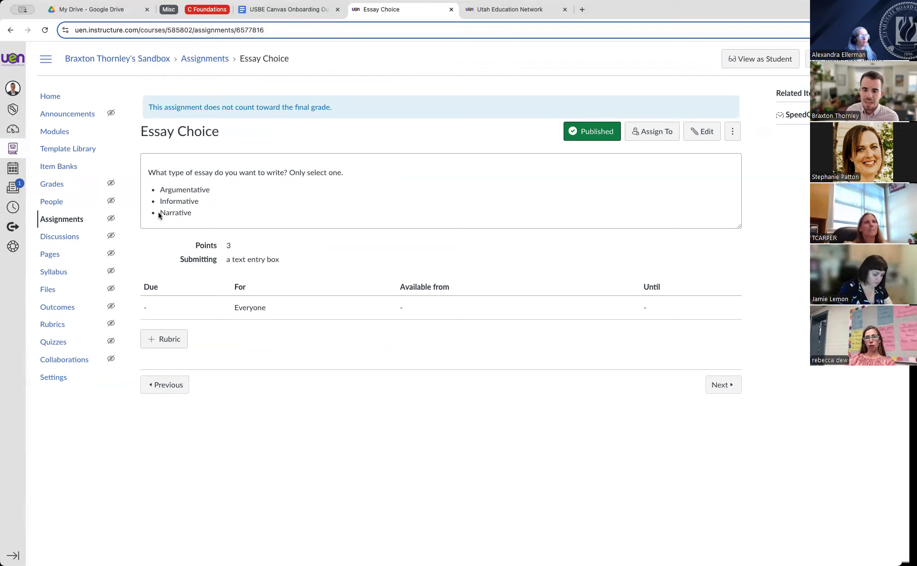
Highlight the Narrative, Informative and Argumentative choices one at a time in the published Essay Choice description, ending on Narrative.
left_click_drag(159, 213, 223, 219)
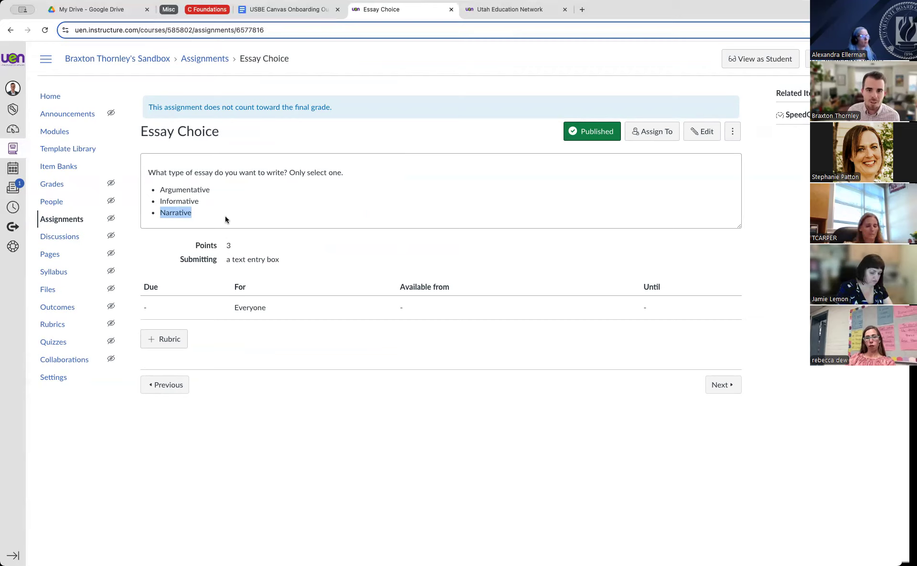
left_click_drag(159, 202, 222, 201)
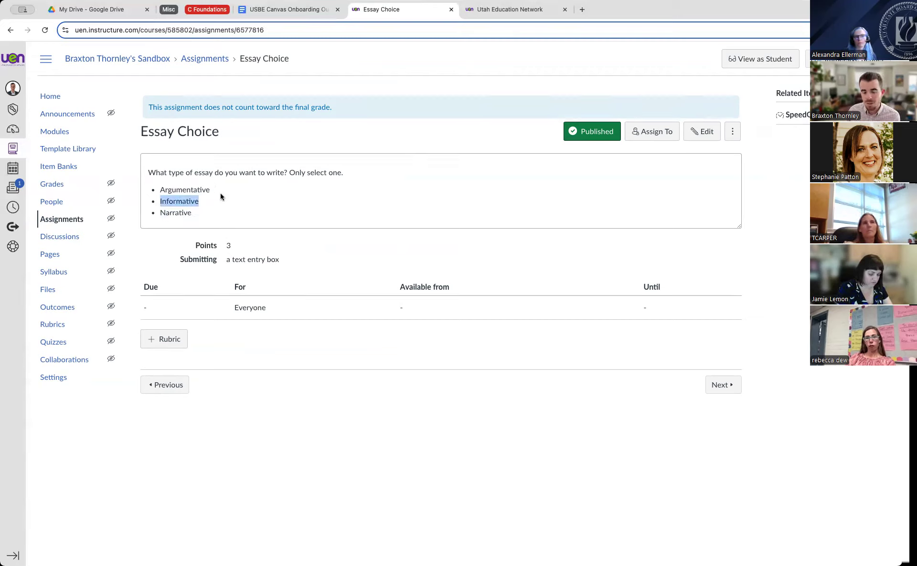
left_click_drag(159, 190, 245, 193)
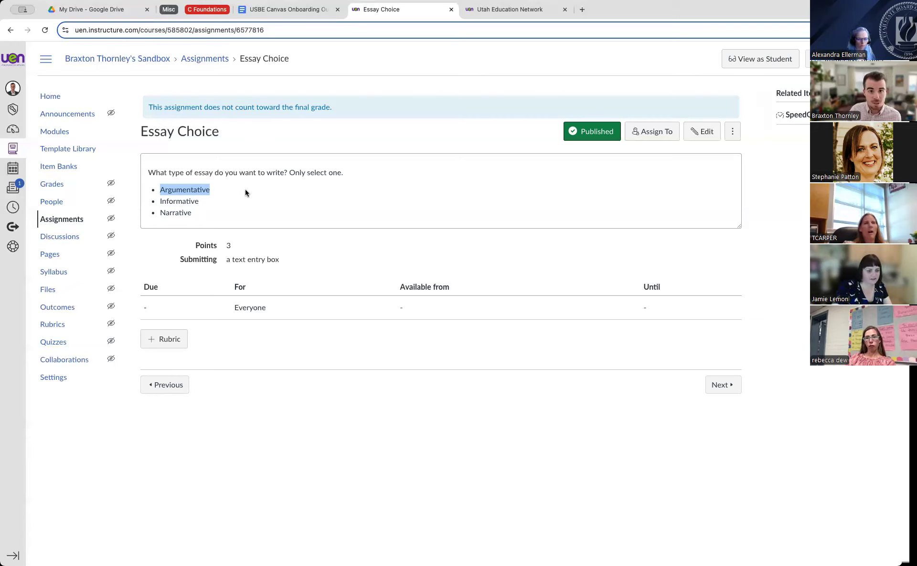
left_click(159, 213)
left_click_drag(160, 213, 262, 213)
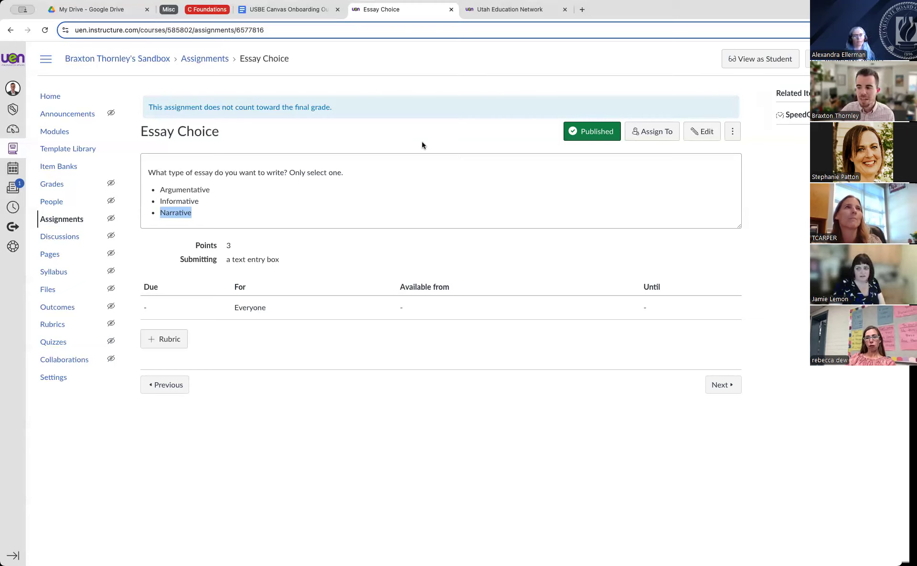
Return to the course modules, review the requirement settings of the Example: Nearpod-Infused Mastery Paths module without changing them, and expand Unit 1.
left_click(49, 132)
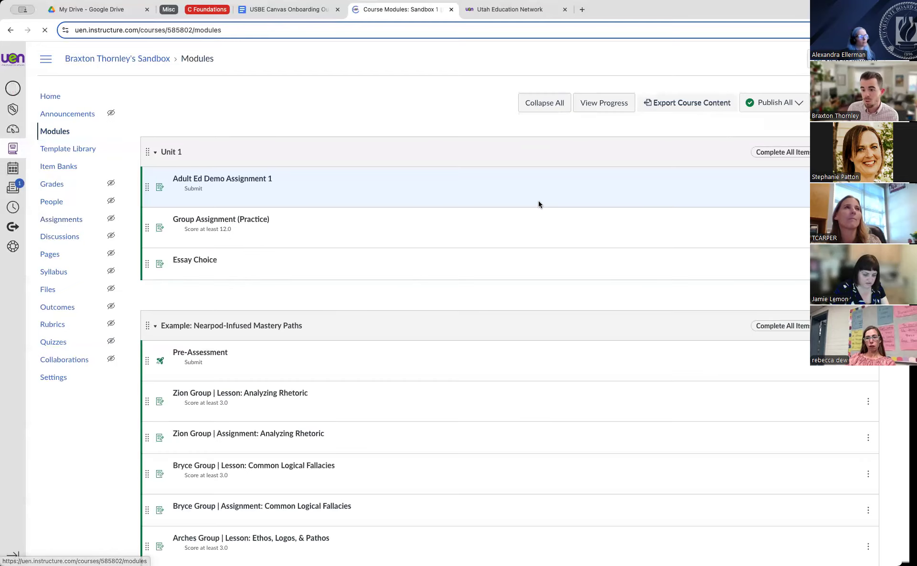
left_click(154, 152)
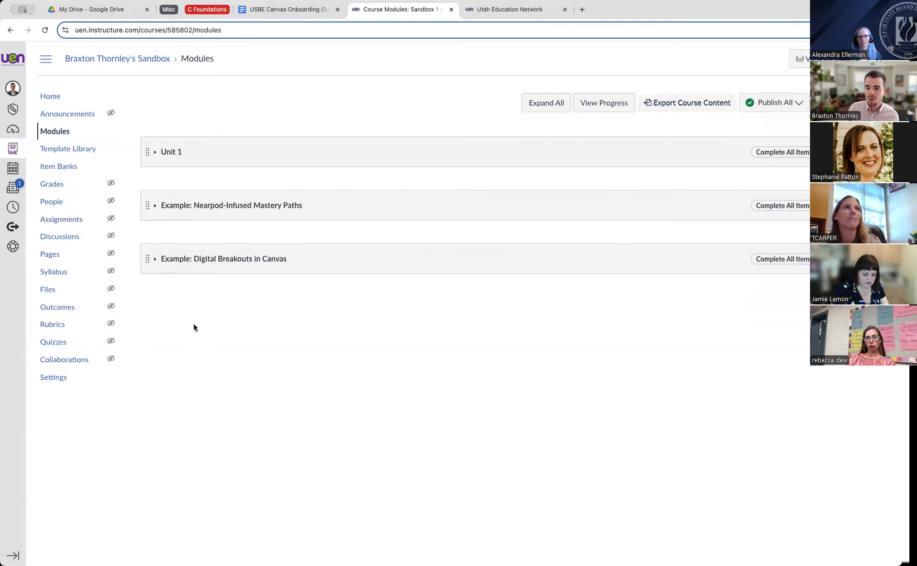
left_click(155, 206)
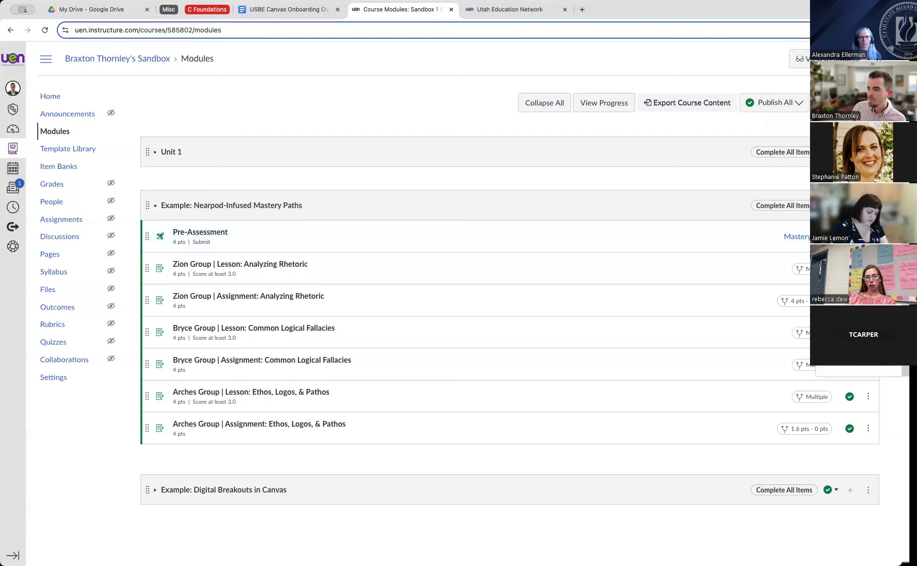
left_click(850, 224)
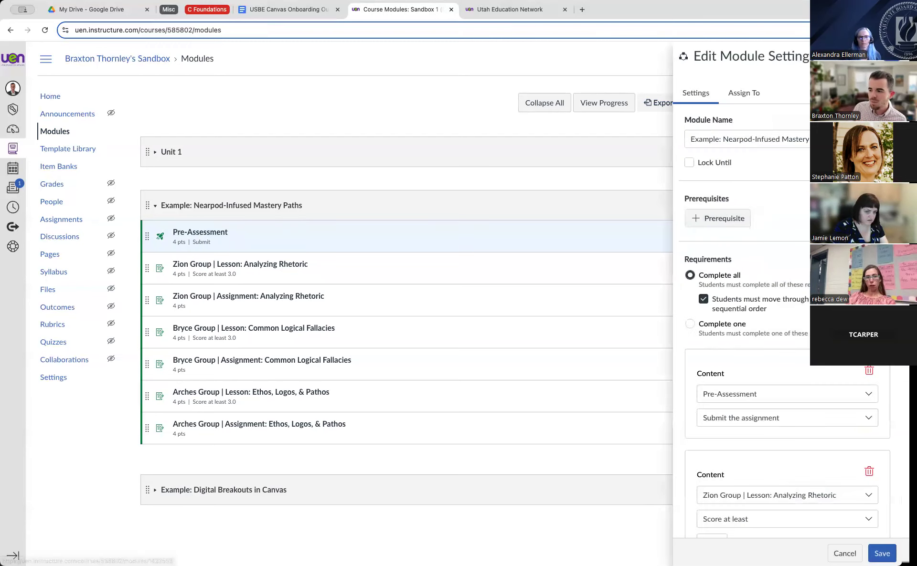
scroll(699, 220, "down", 3)
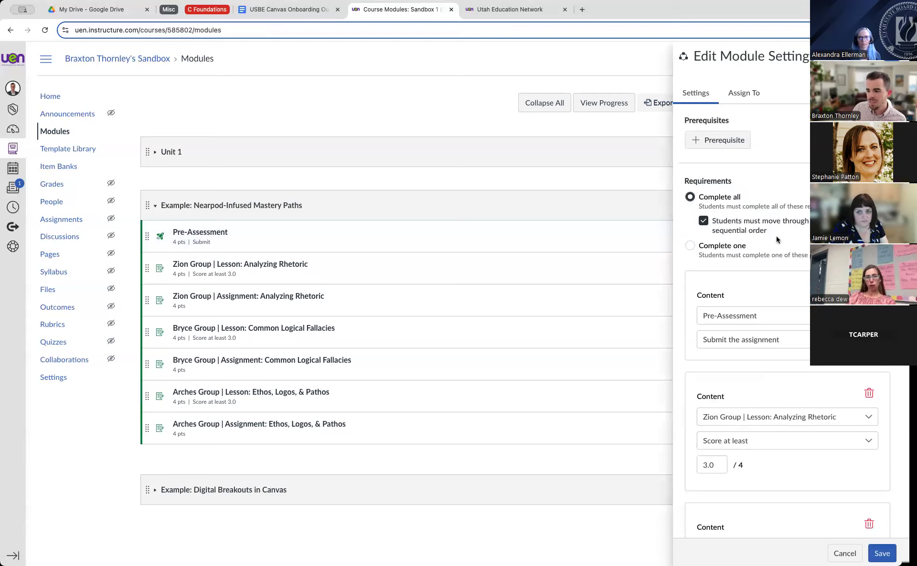
scroll(776, 239, "down", 3)
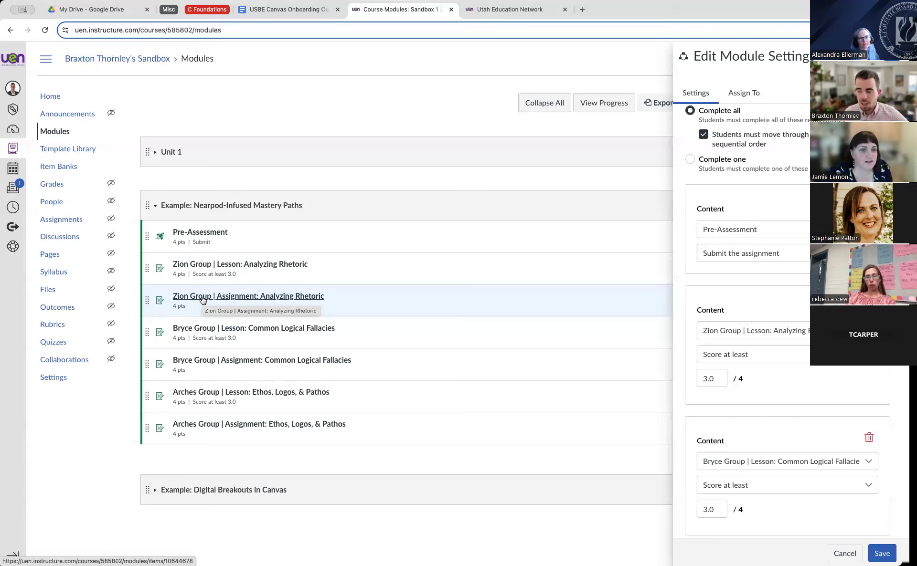
key("Escape")
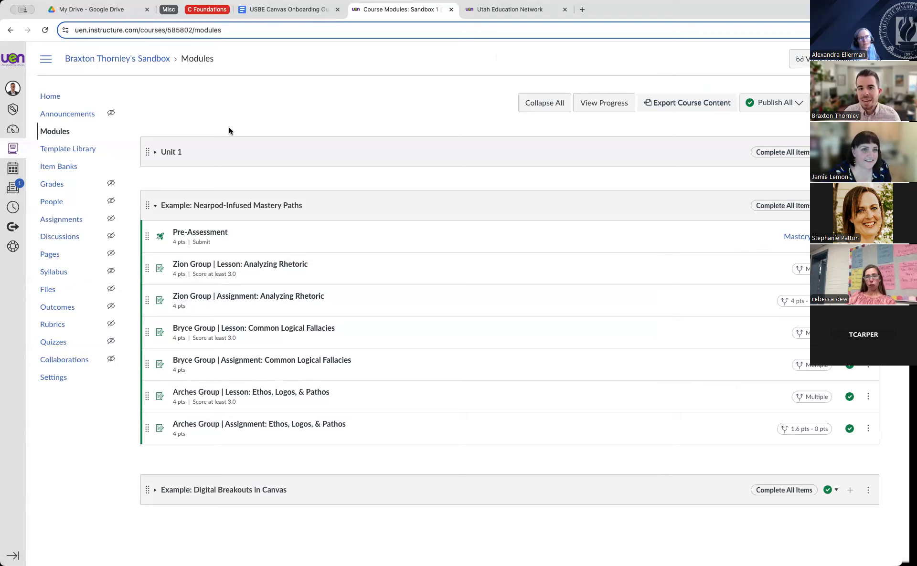
left_click(182, 155)
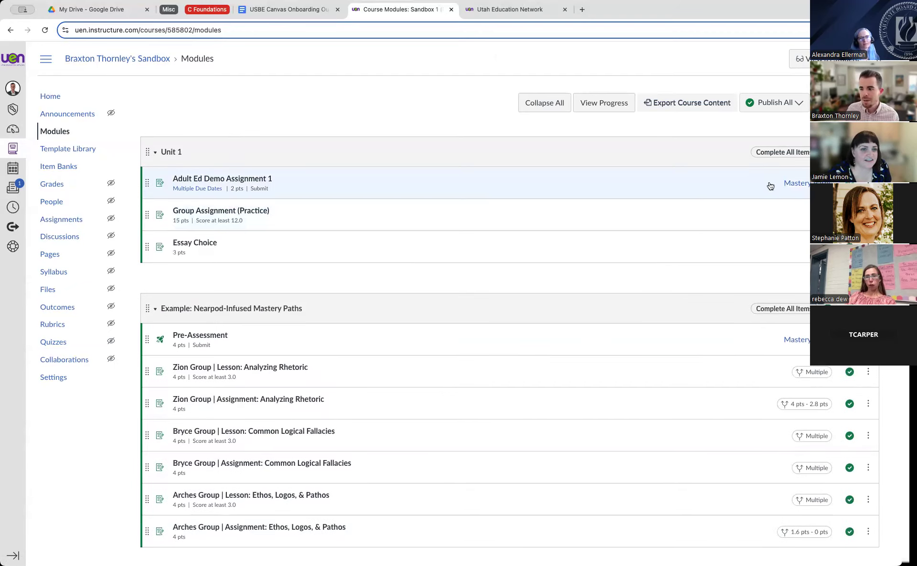
Remove Sample, MP Sample 2 and Item Banks from the 1–2 pts Mastery Paths range of Adult Ed Demo Assignment 1 and save.
left_click(785, 184)
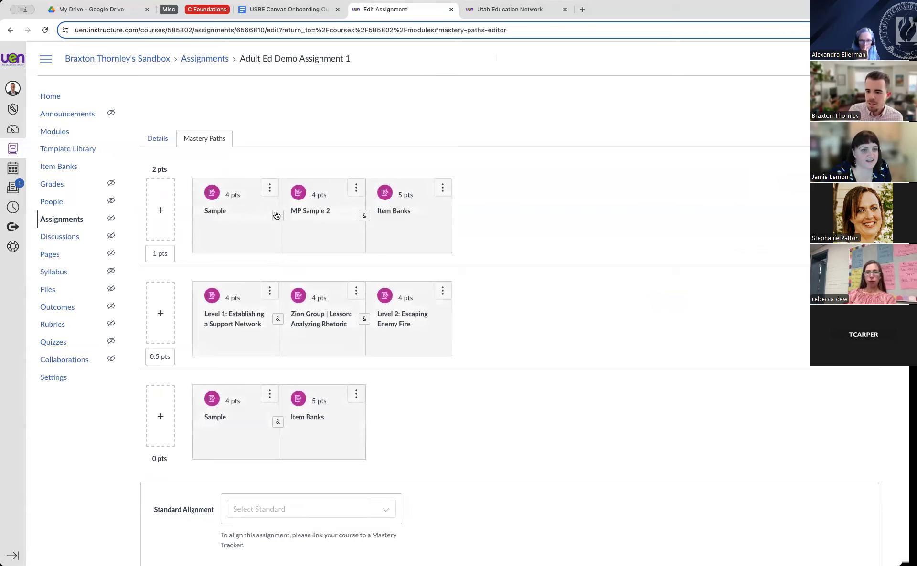
left_click(270, 188)
left_click(286, 262)
left_click(269, 189)
left_click(294, 263)
left_click(269, 190)
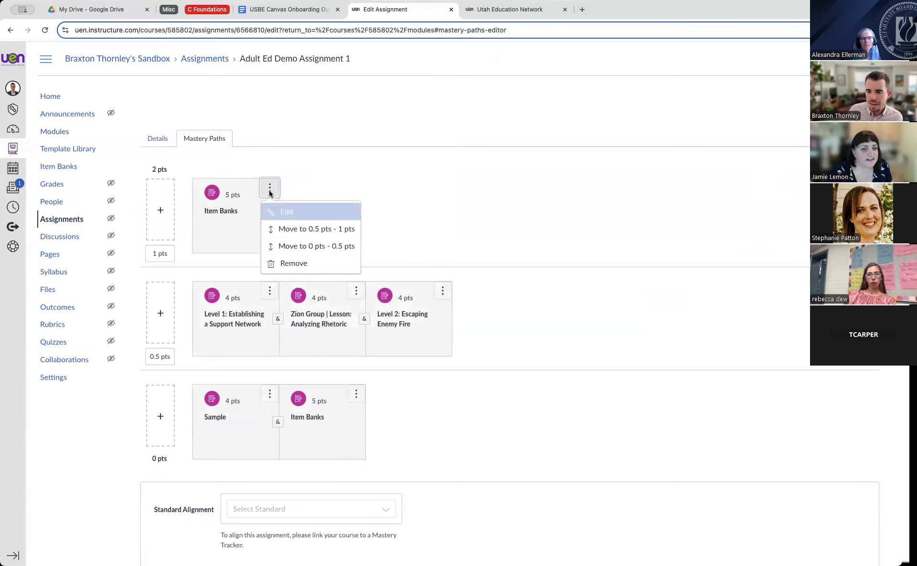
left_click(294, 263)
scroll(528, 210, "down", 5)
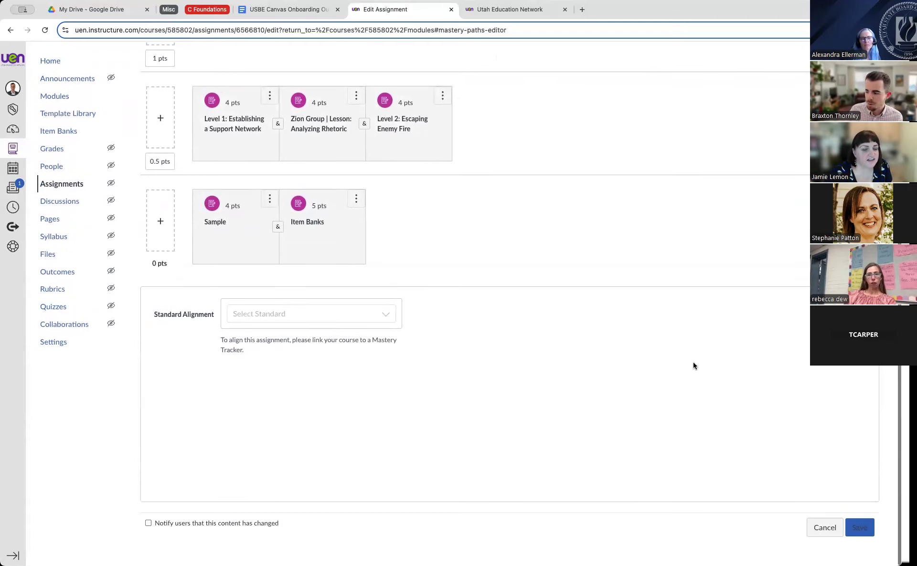
left_click(859, 528)
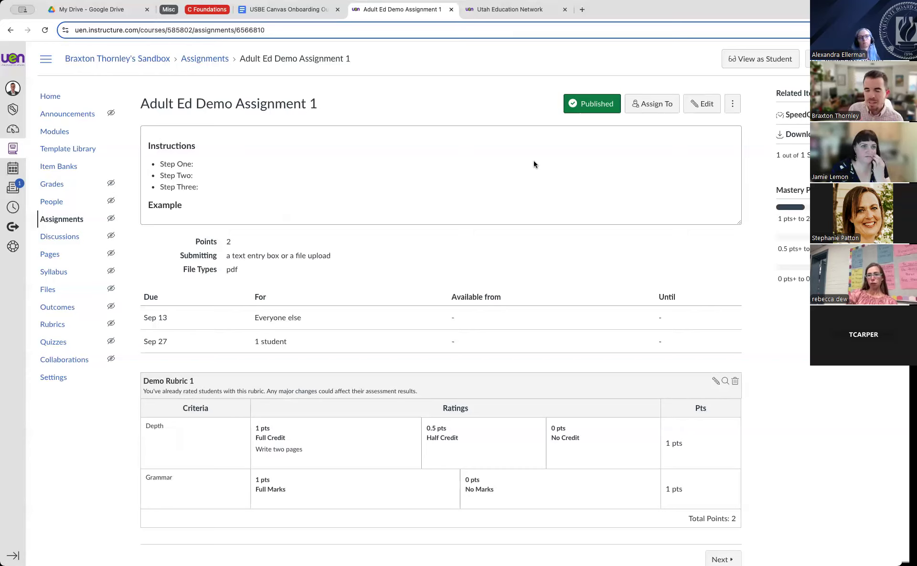
Return to the course modules, and check off the Session 6 agenda items through Demo: Utilizing Mastery Paths in the Google Docs outline.
left_click(53, 139)
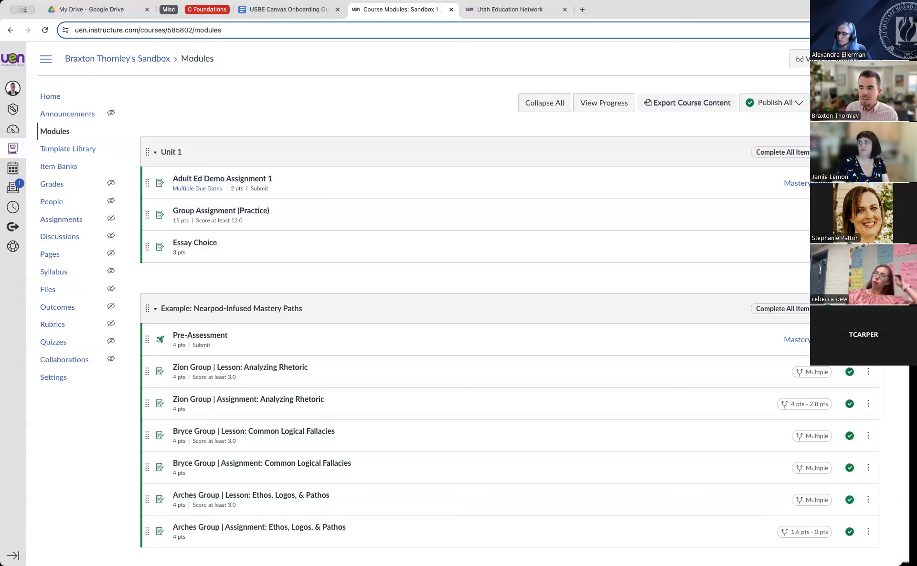
left_click(275, 19)
left_click(295, 375)
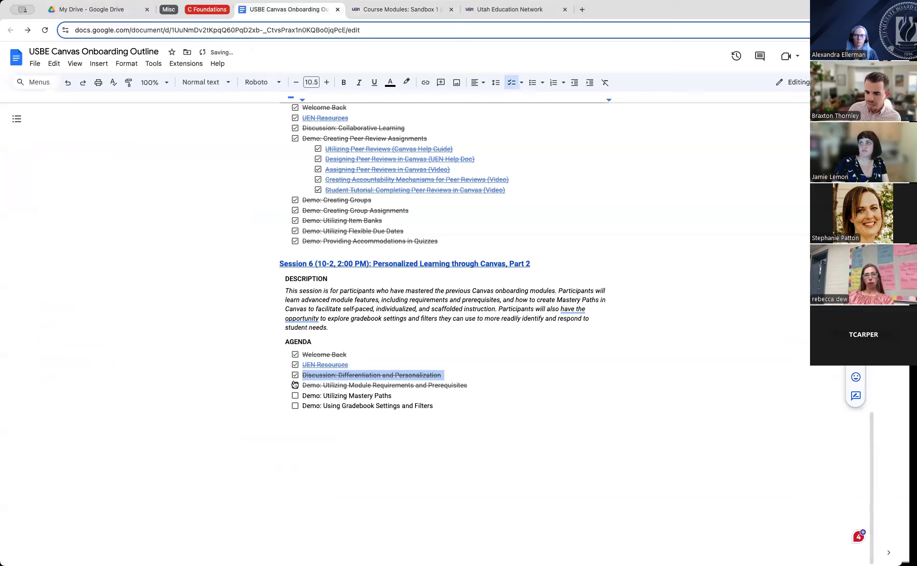
left_click(295, 397)
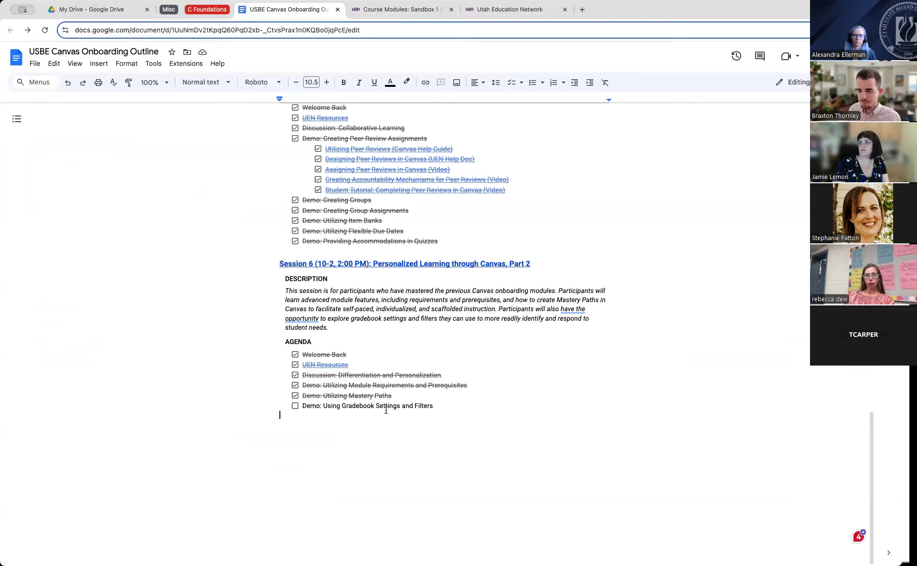
Switch back to the Canvas course and open the Gradebook Settings from the course grades.
left_click(385, 13)
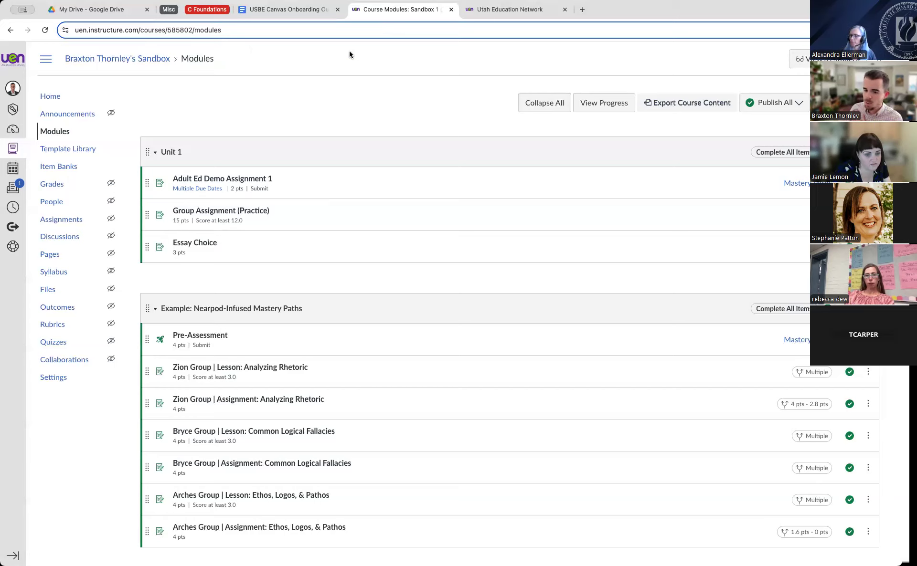
left_click(59, 188)
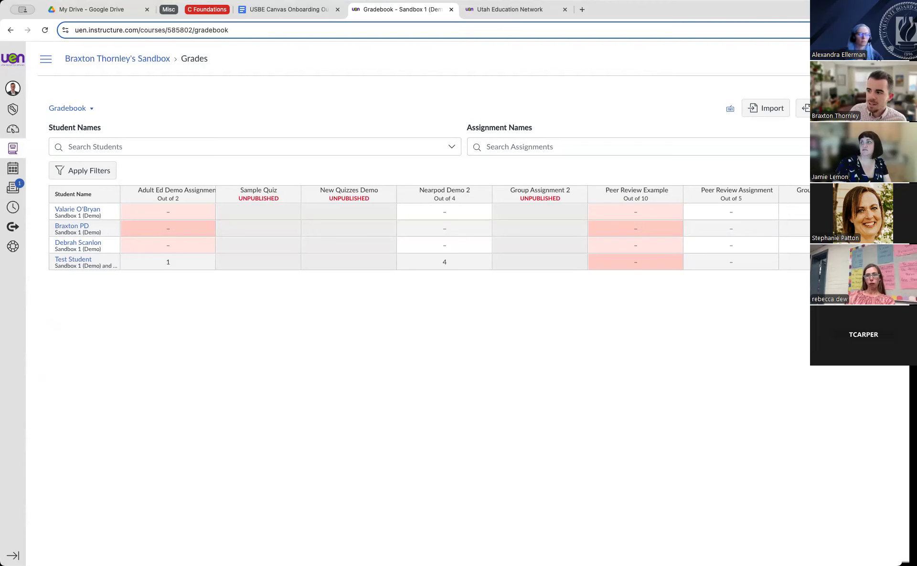
left_click(831, 108)
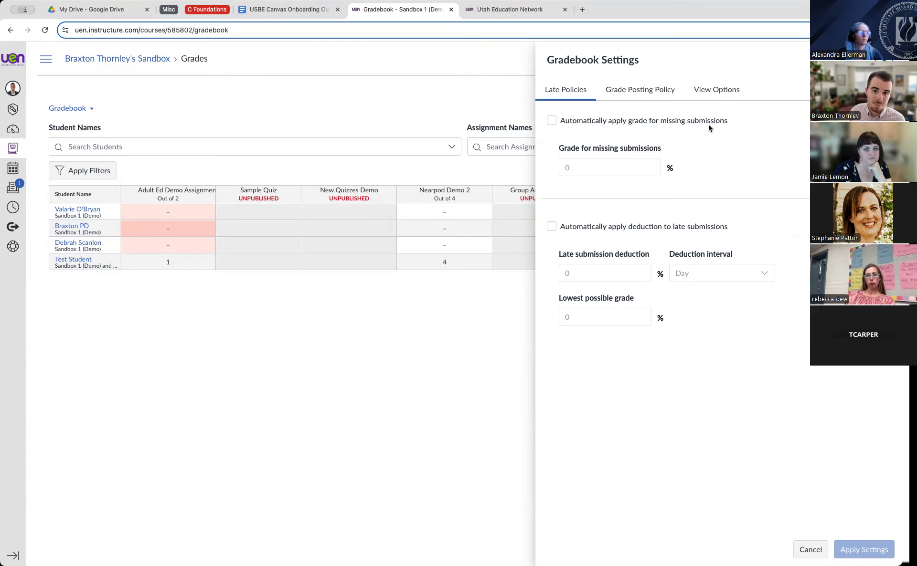
Try the automatic grade for missing submissions and the automatic late-submission deduction in the Late Policies, turning both off again.
left_click(552, 120)
left_click(598, 171)
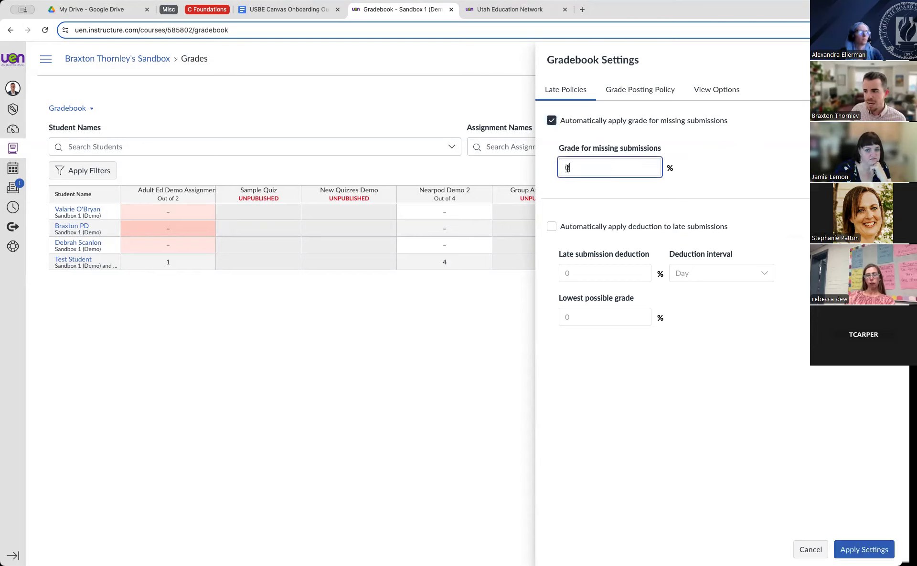
left_click(561, 179)
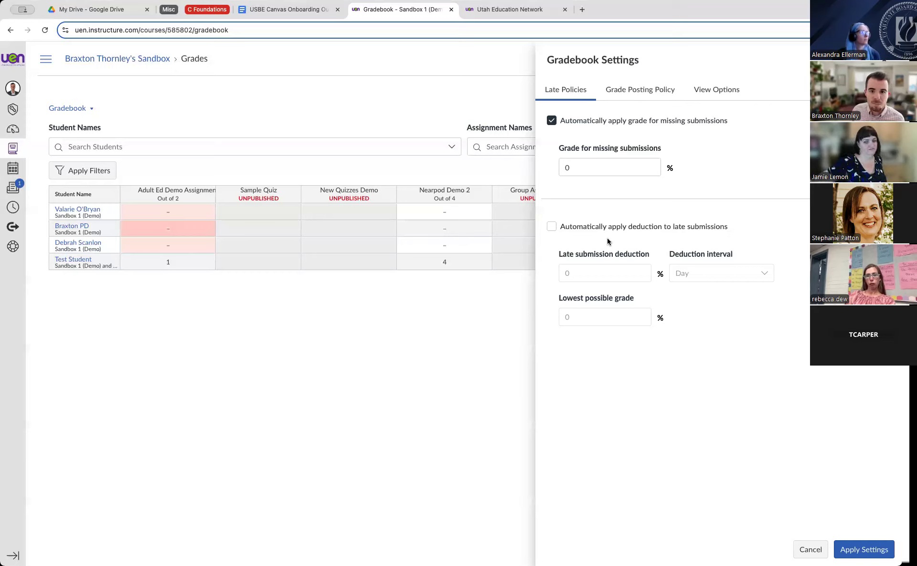
left_click(551, 226)
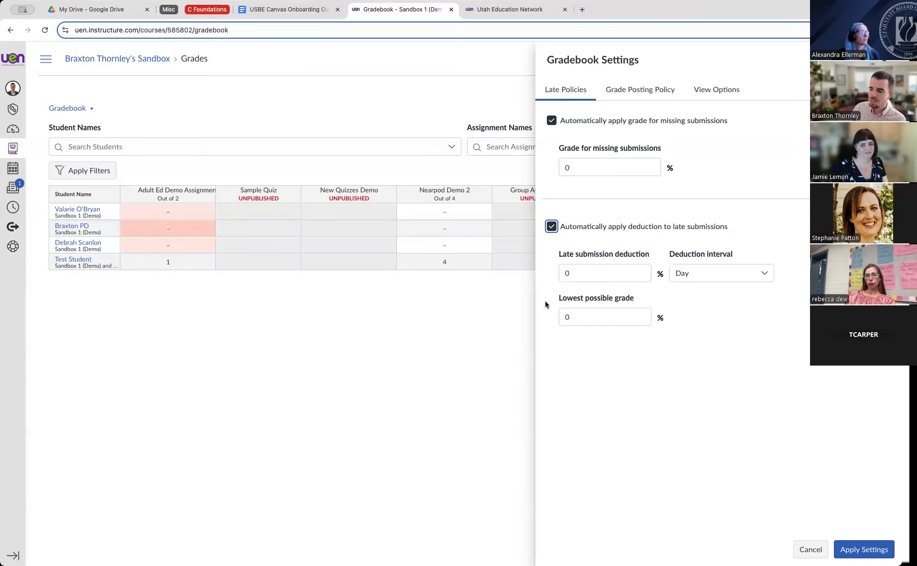
left_click(552, 226)
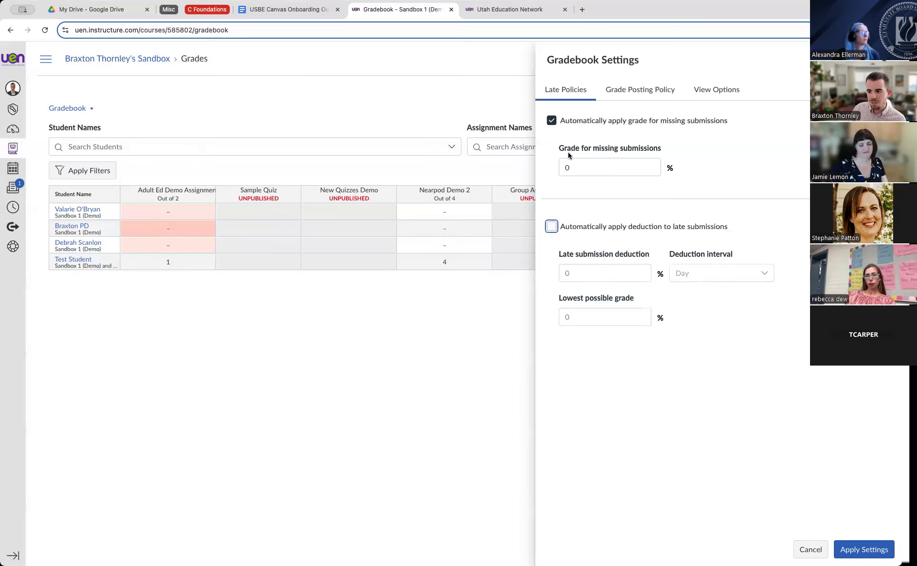
left_click(552, 121)
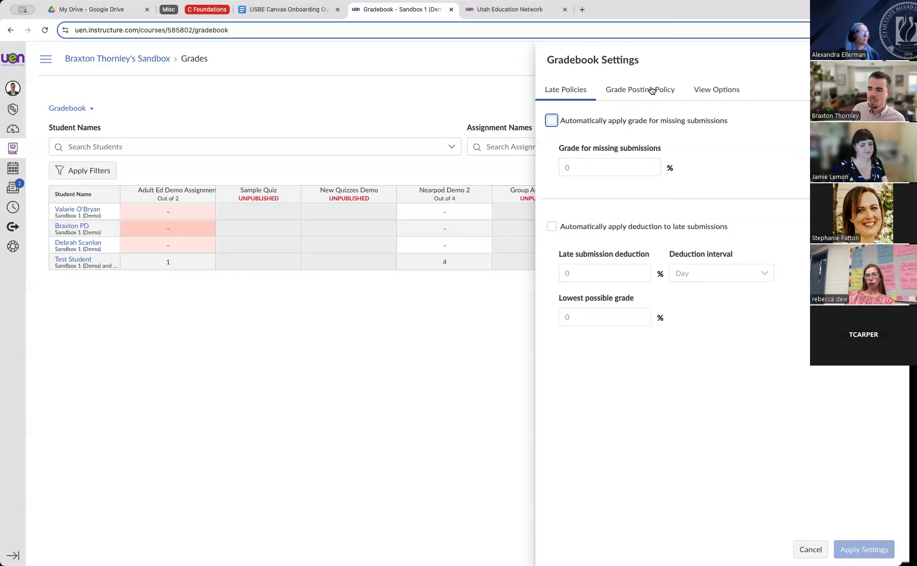
Review the gradebook's View Options, including the Arrange By choices and the Missing status color, and close the settings without applying changes.
left_click(721, 92)
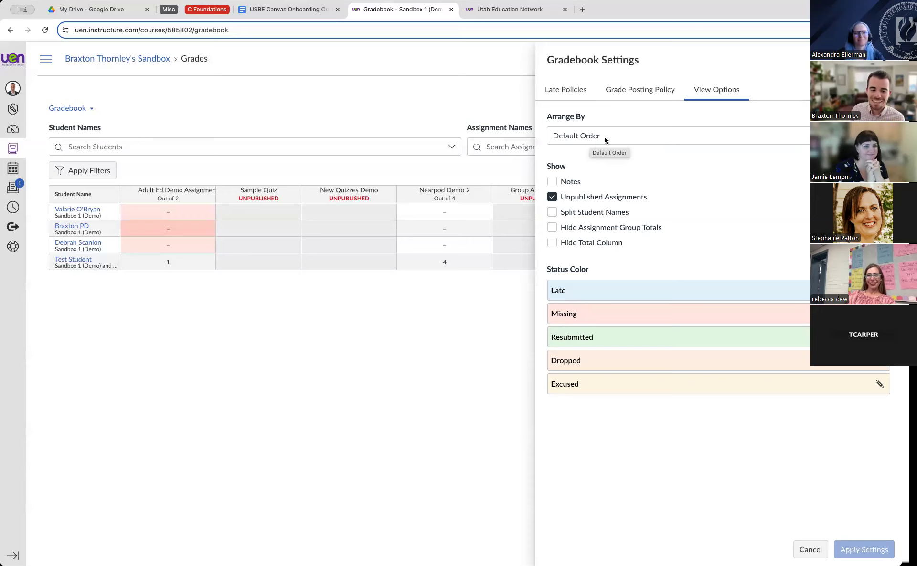
left_click(563, 137)
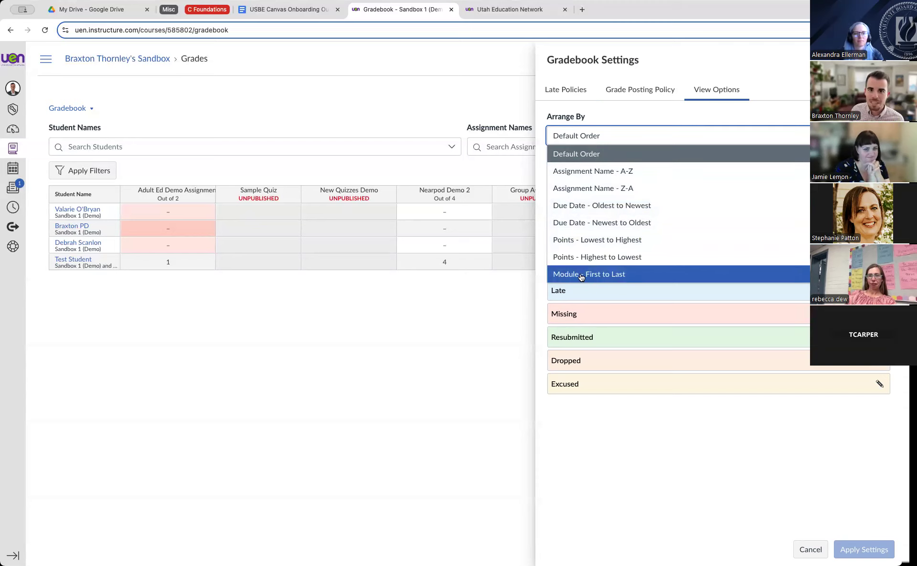
left_click(647, 115)
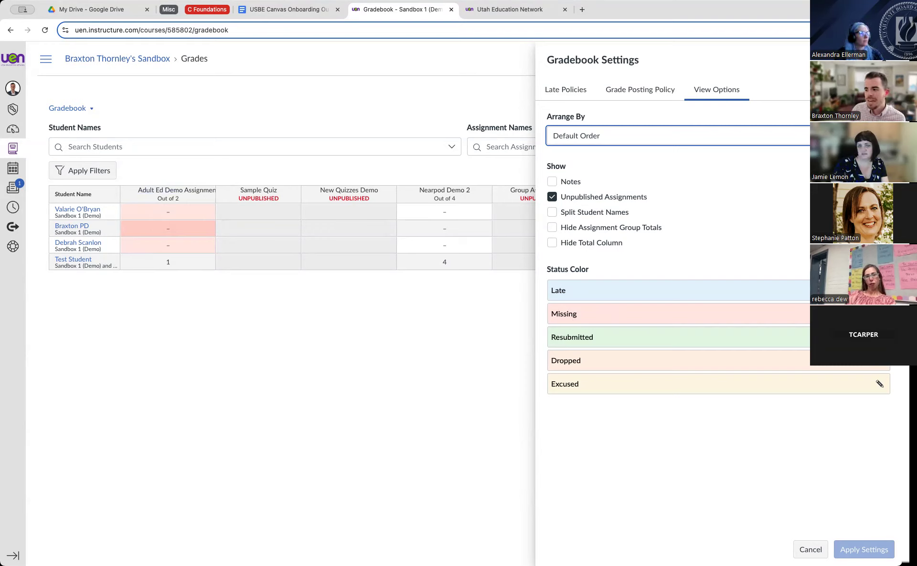
left_click(880, 314)
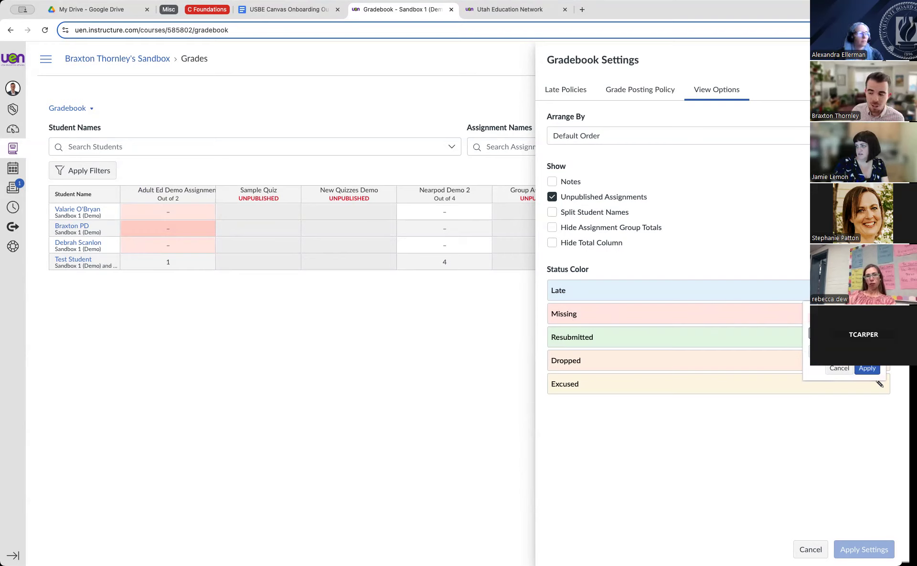
left_click(837, 373)
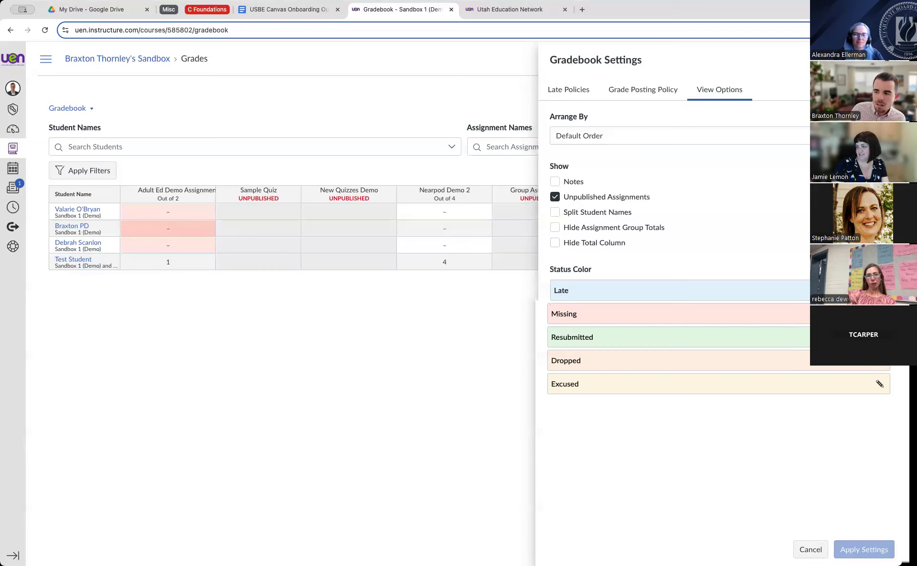
left_click(504, 117)
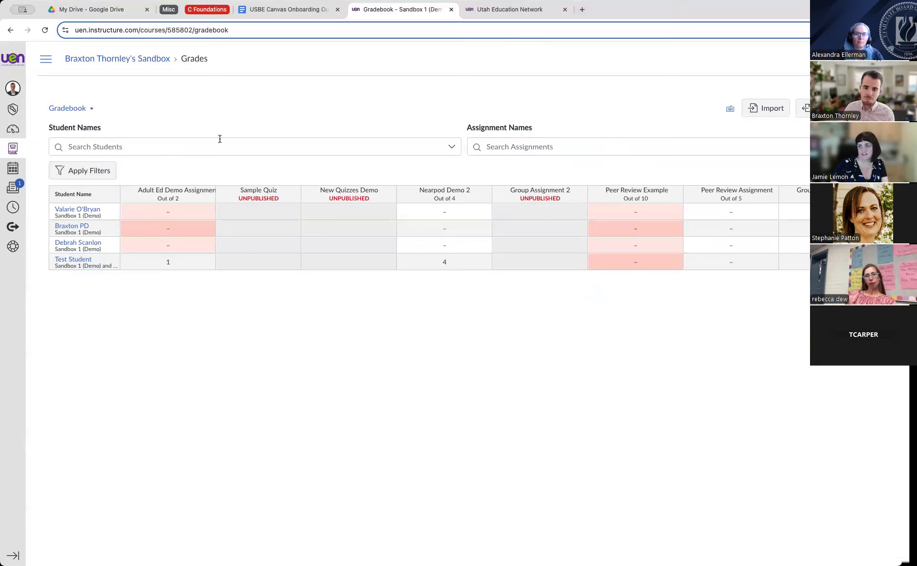
Filter the gradebook by one student's name and by Adult Ed Demo Assignment 1, and clear both filters after viewing.
left_click(125, 148)
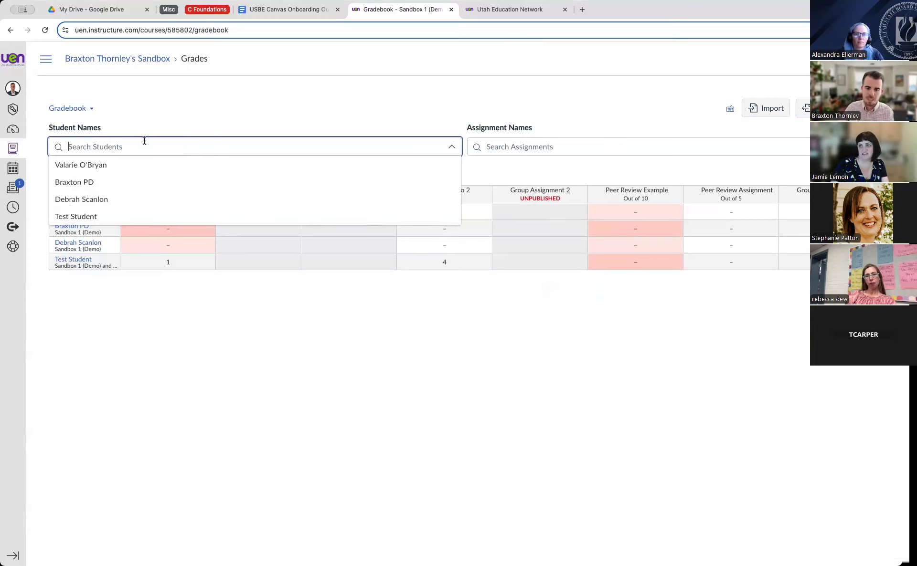
type("Braxton")
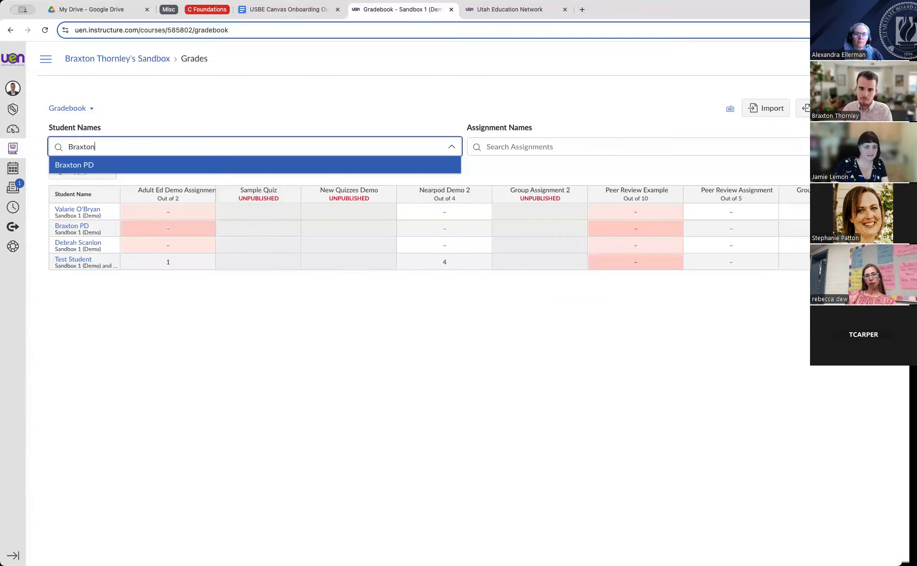
key("Return")
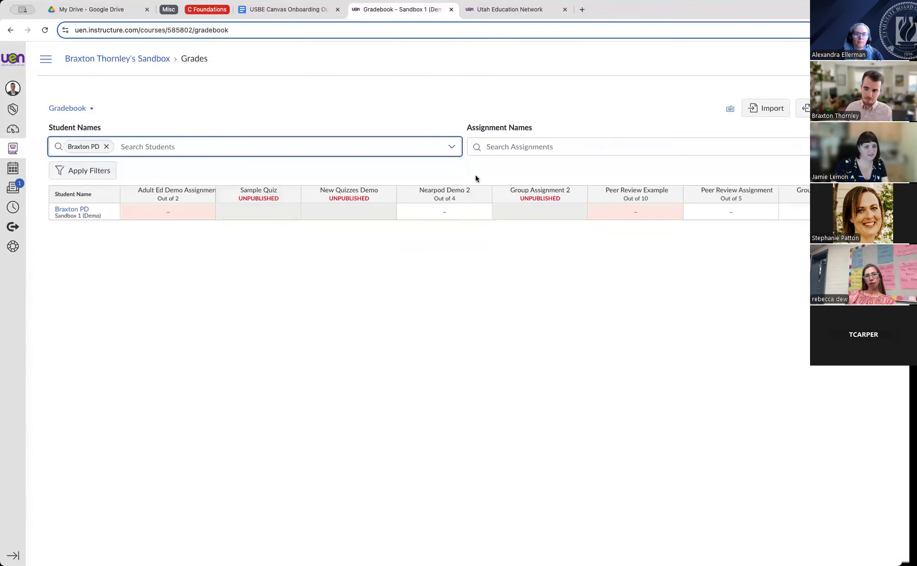
left_click(565, 145)
type("Adult")
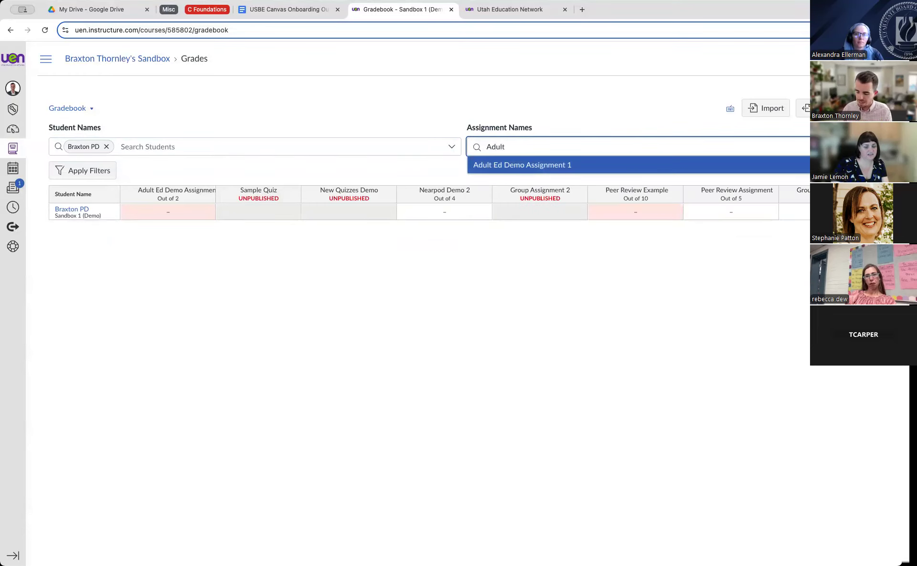
key("Return")
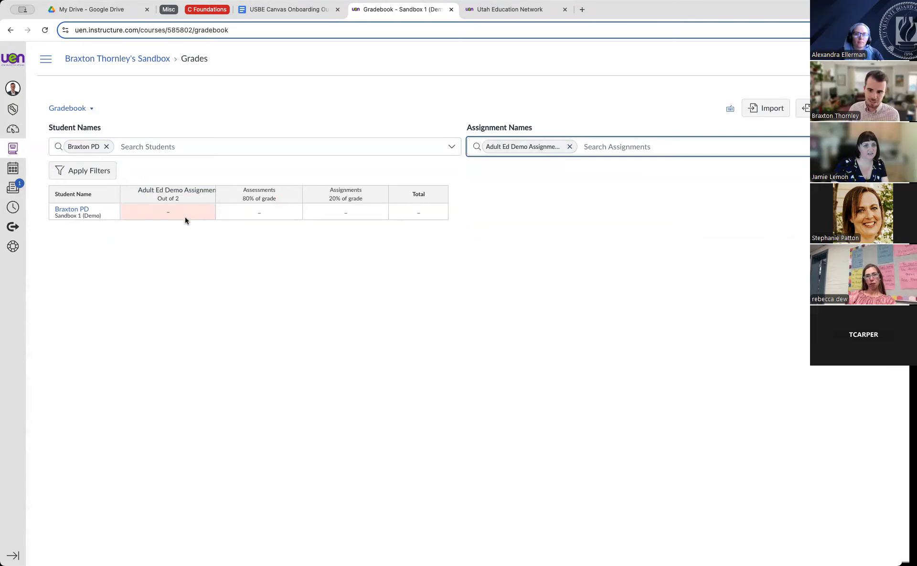
left_click(107, 147)
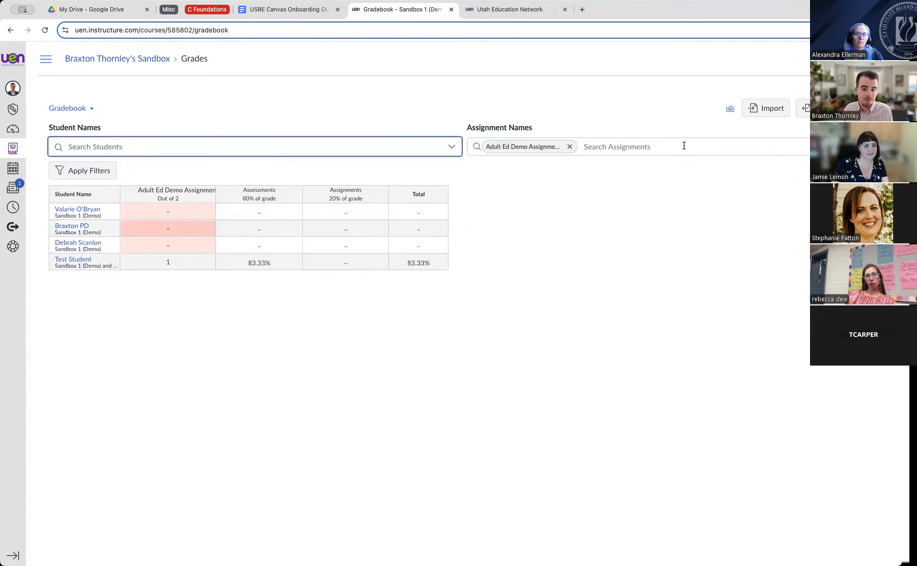
left_click(570, 147)
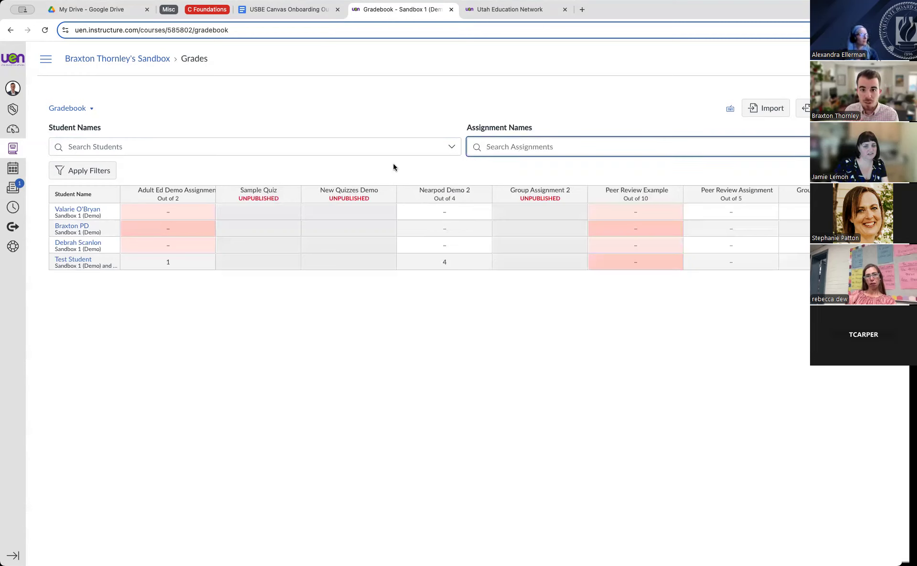
Review the gradebook's filter choices for Sections, Modules and Assignment Groups without applying any of them.
left_click(98, 170)
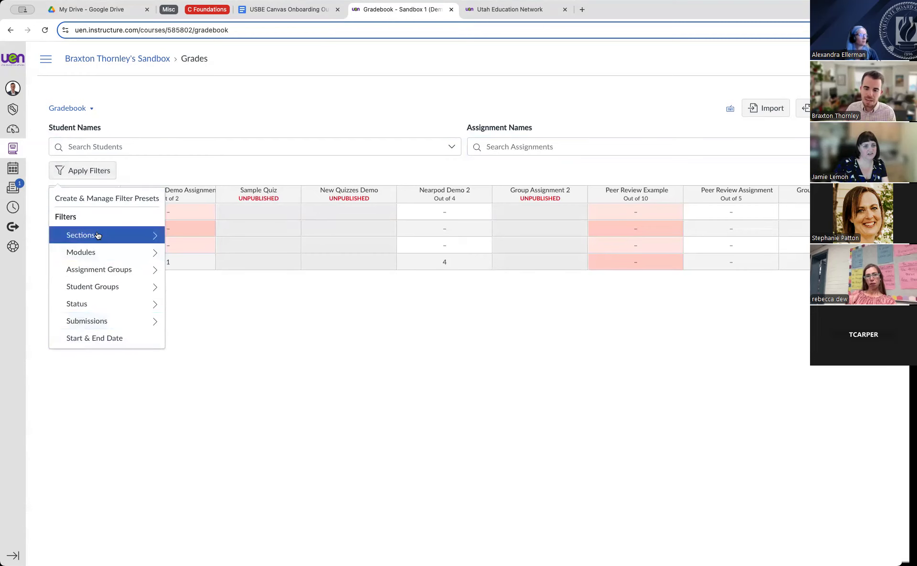
left_click(130, 239)
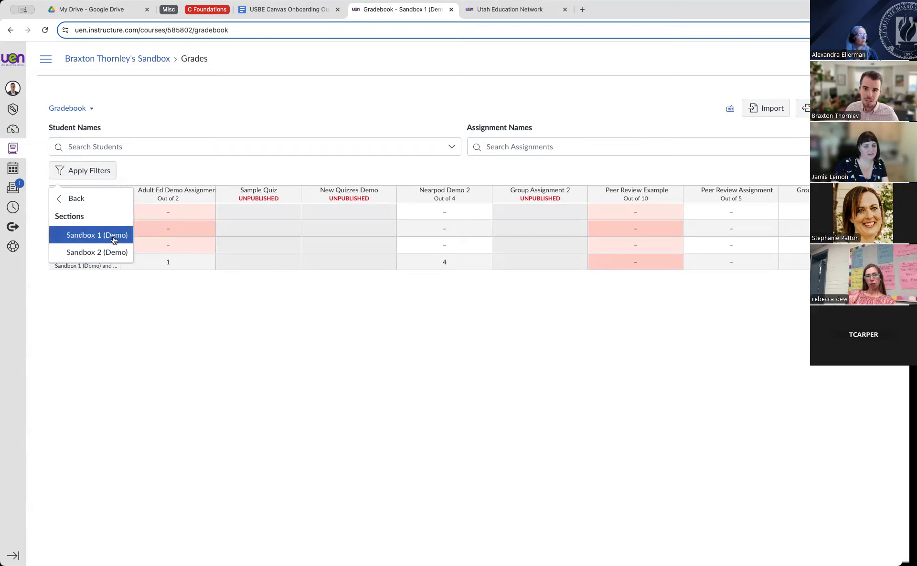
left_click(80, 200)
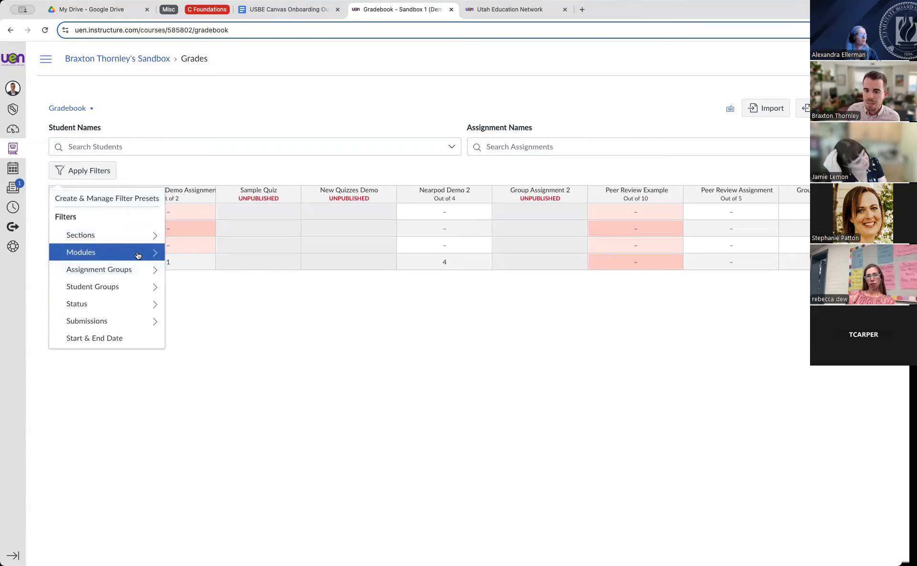
left_click(136, 257)
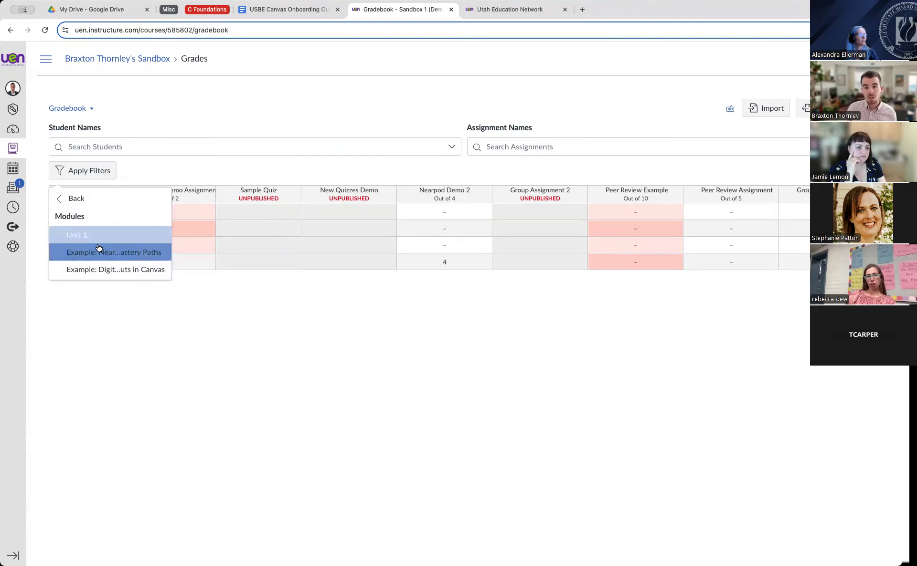
left_click(68, 200)
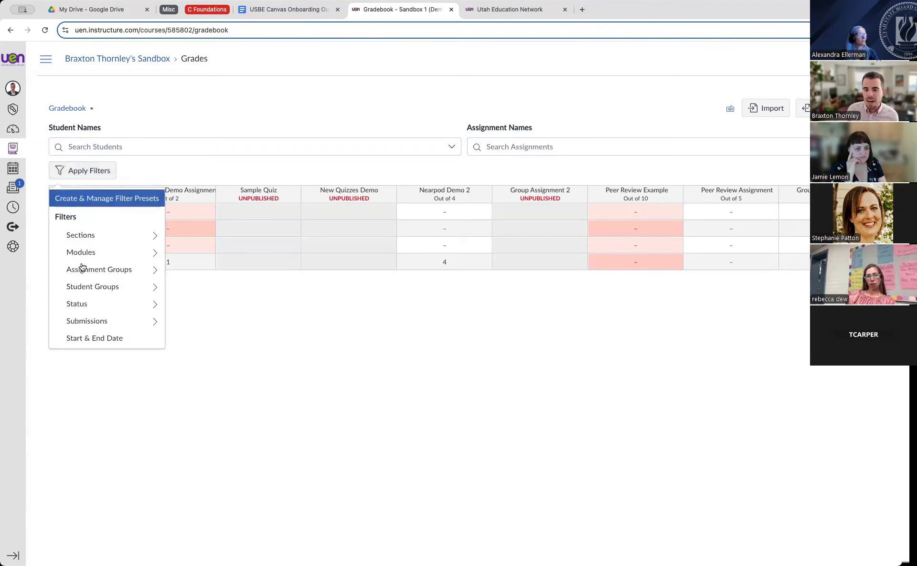
left_click(98, 270)
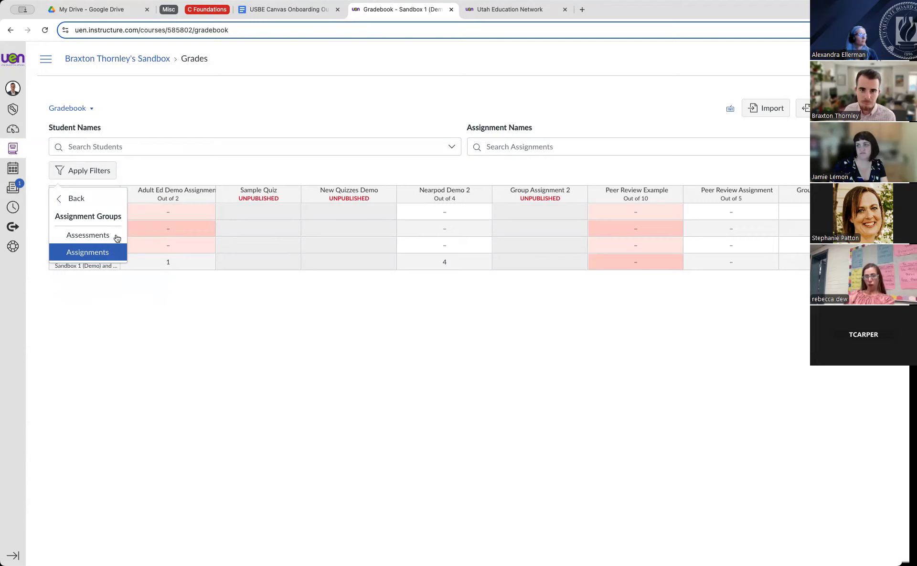
left_click(84, 199)
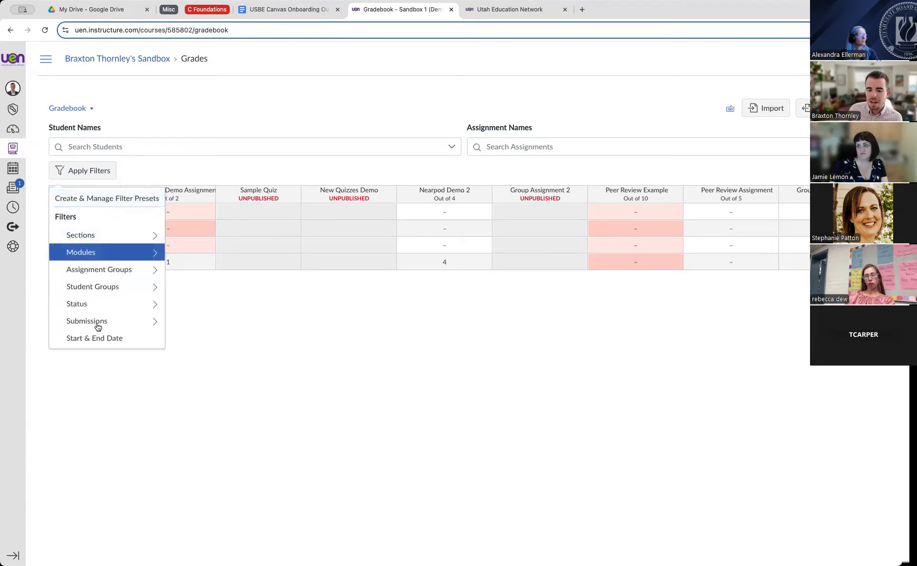
Filter the gradebook by the Missing status and one student's name, and remove both filters after viewing.
left_click(107, 306)
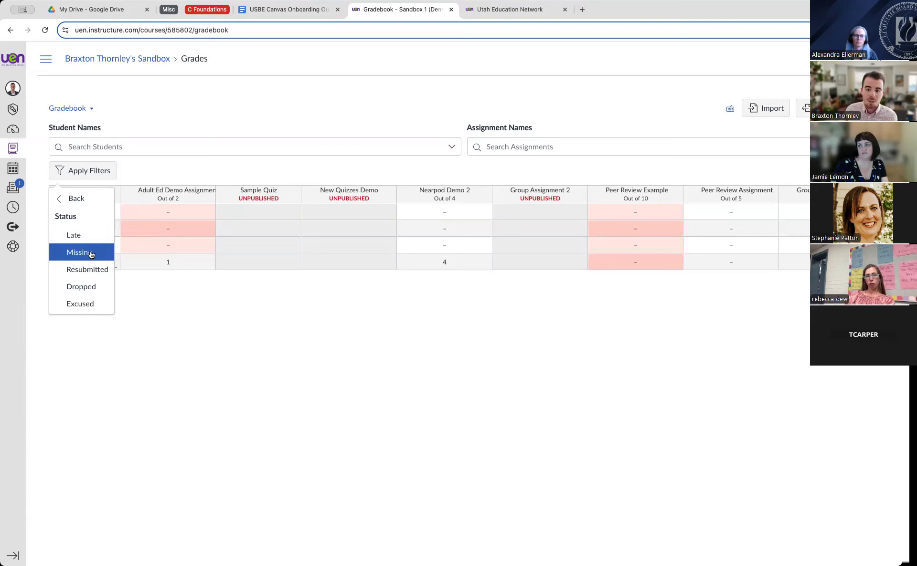
left_click(91, 255)
left_click(164, 309)
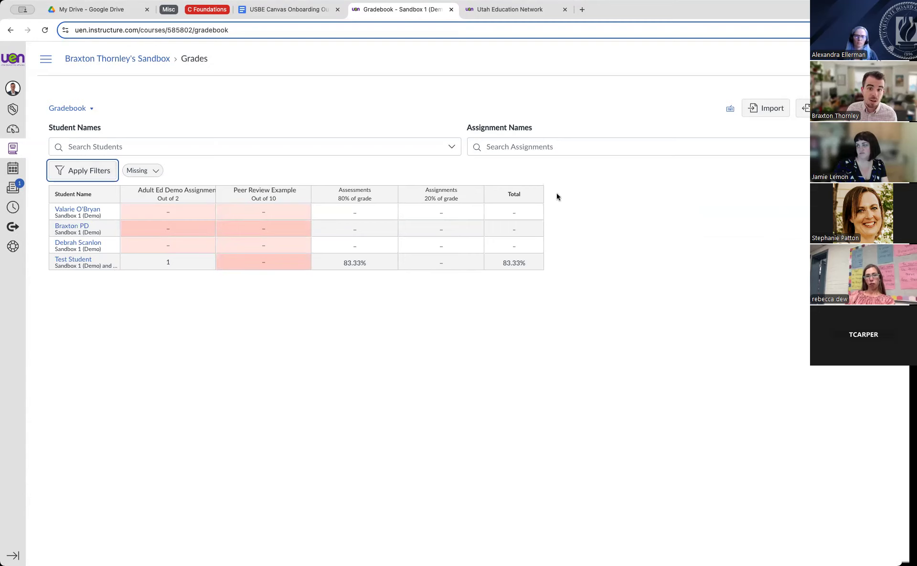
left_click(95, 151)
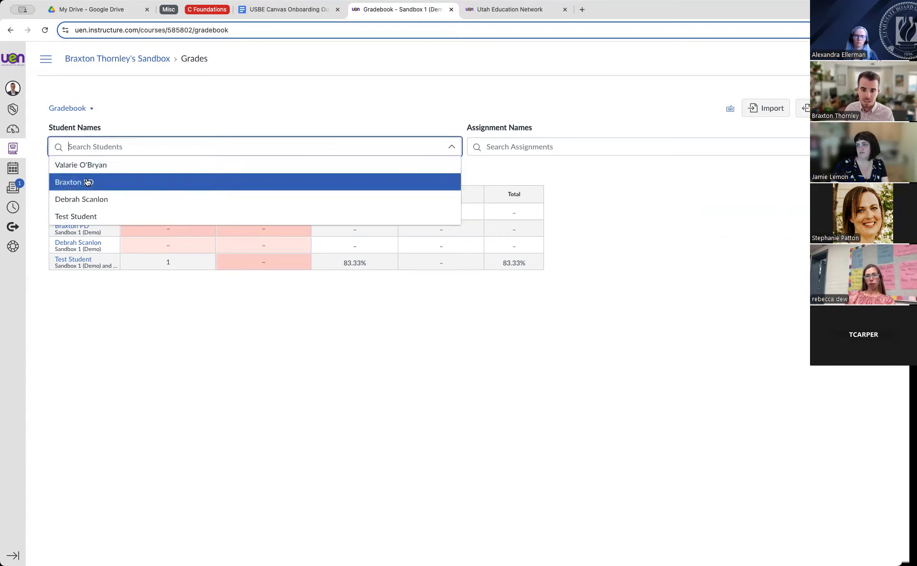
left_click(100, 182)
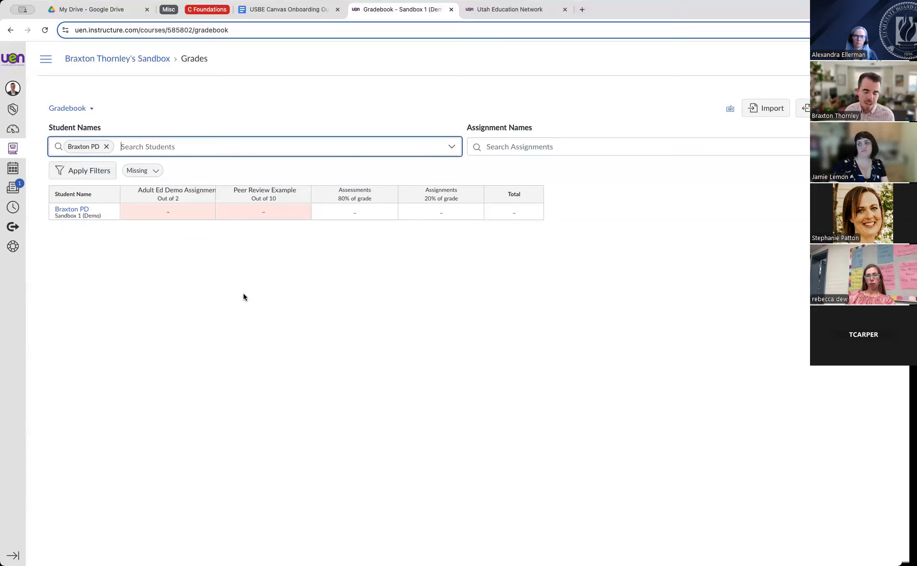
left_click(107, 147)
left_click(152, 171)
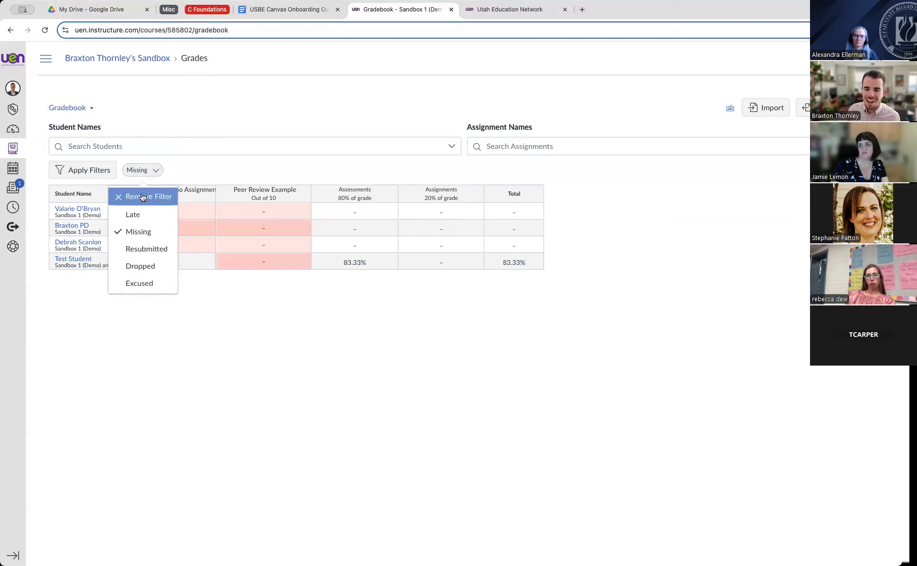
left_click(143, 196)
Review the gradebook's Submissions filter choices and the Start & End Dates filter, closing them without applying anything.
left_click(101, 172)
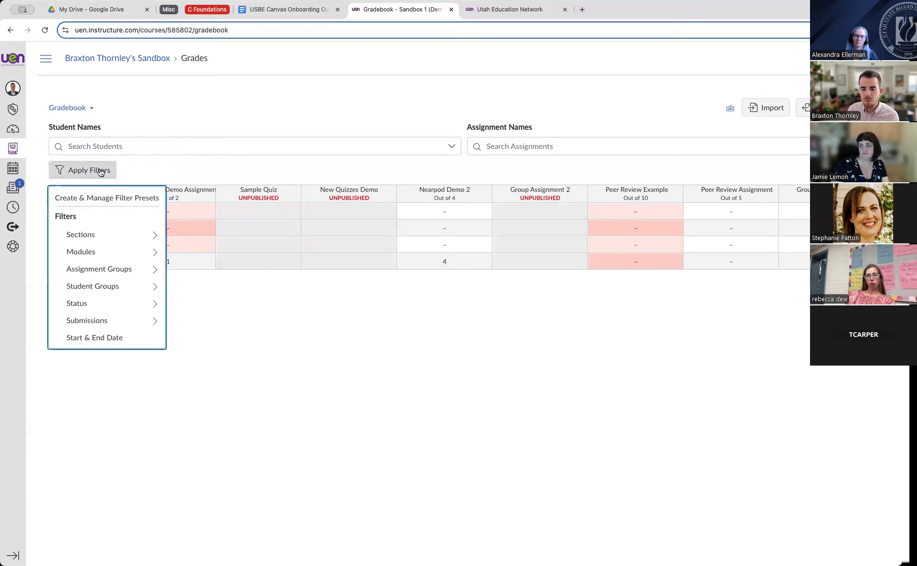
left_click(101, 320)
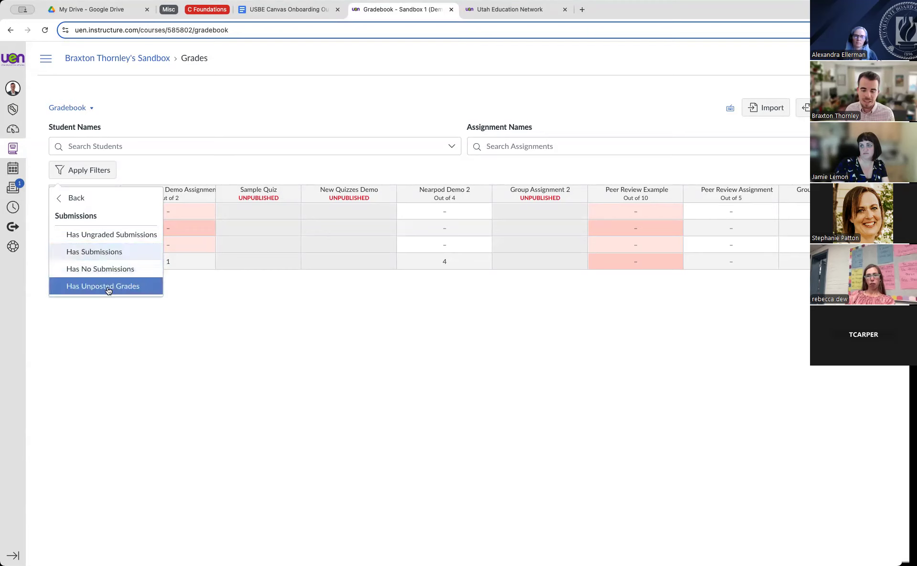
left_click(76, 200)
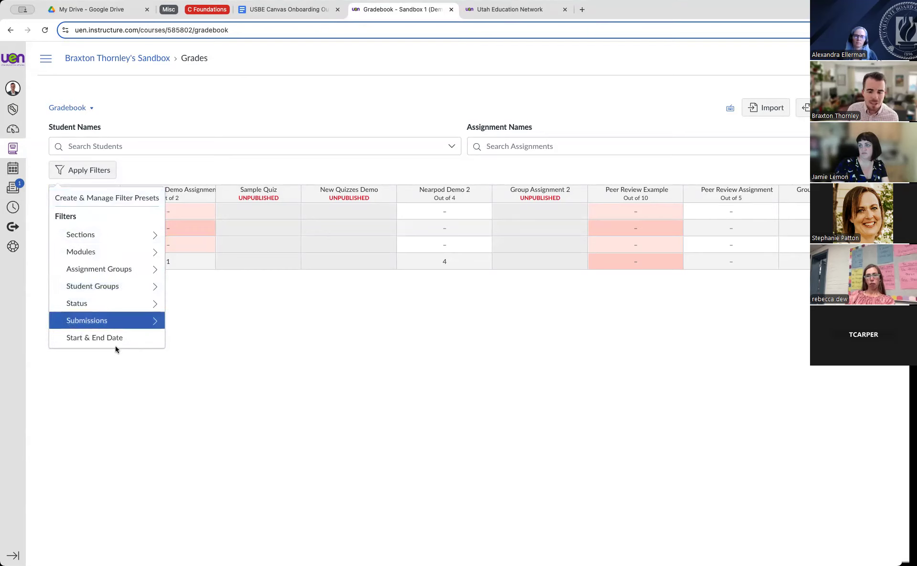
left_click(86, 341)
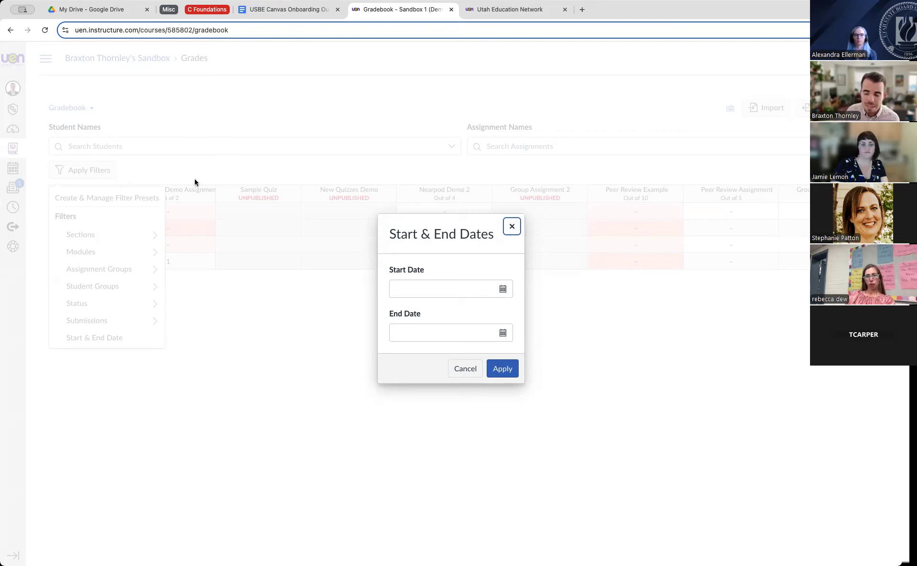
left_click(511, 226)
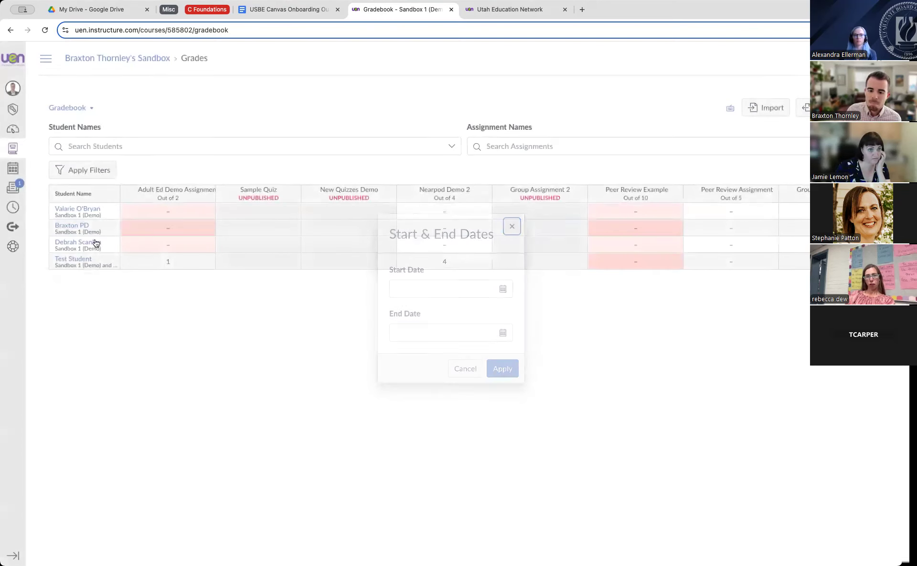
Filter the gradebook by the Multilingual Students group under Differentiation and by the Missing status.
left_click(94, 170)
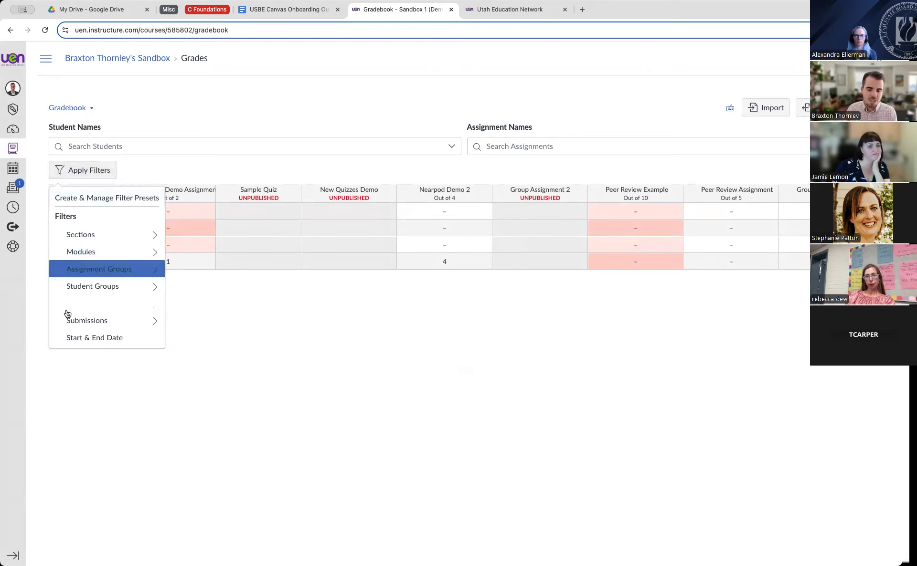
left_click(140, 289)
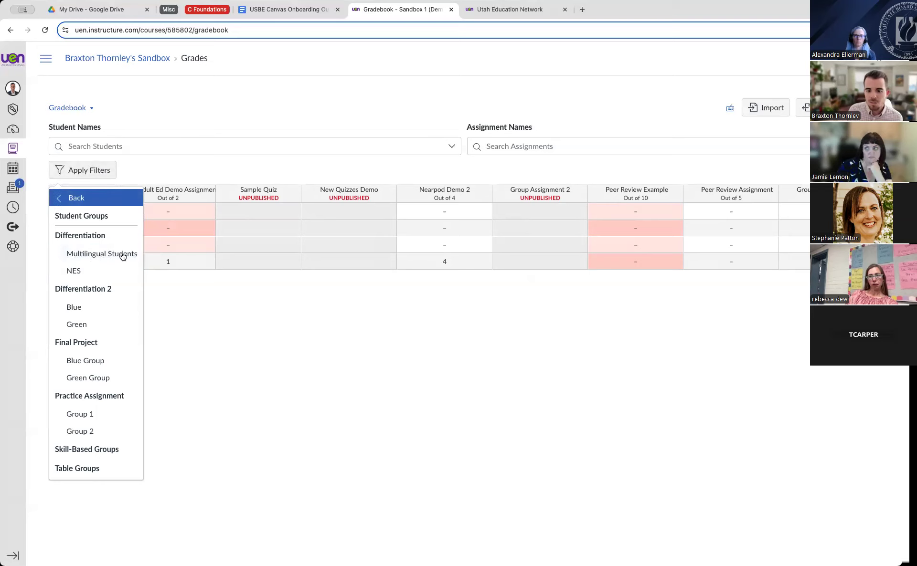
left_click(117, 257)
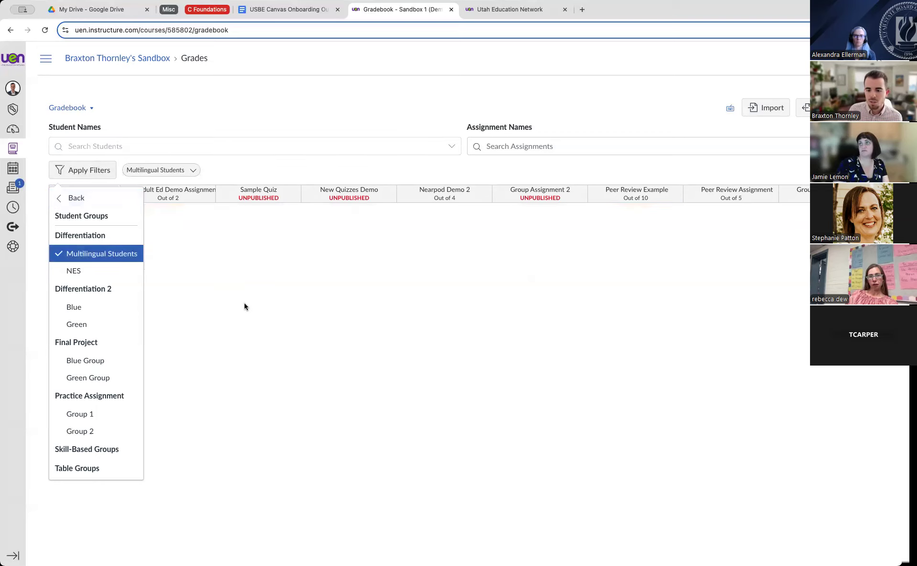
left_click(244, 306)
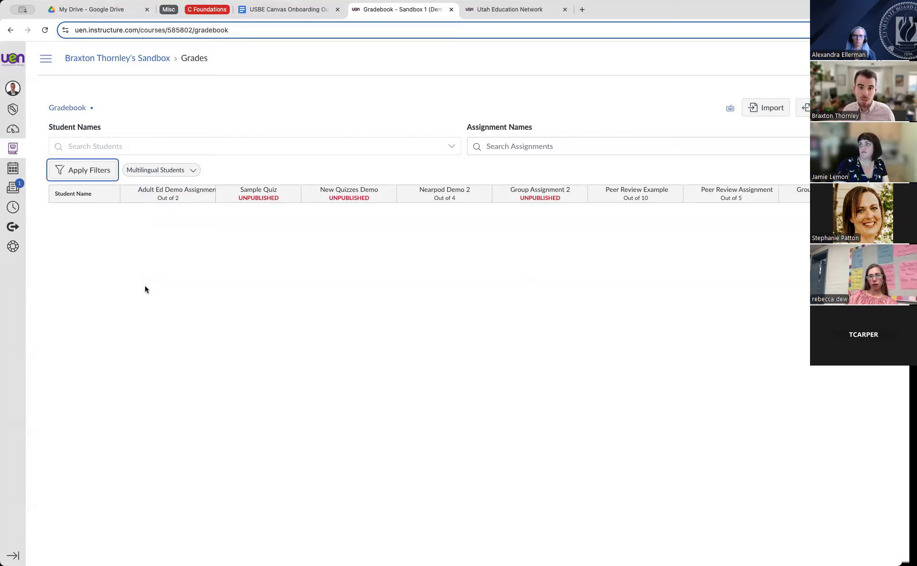
left_click(74, 172)
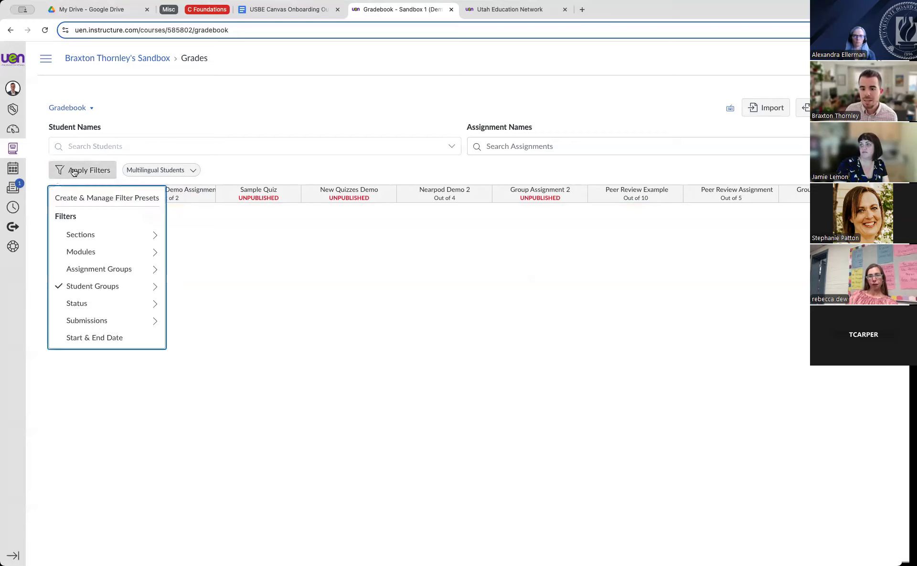
left_click(93, 306)
left_click(92, 253)
left_click(284, 252)
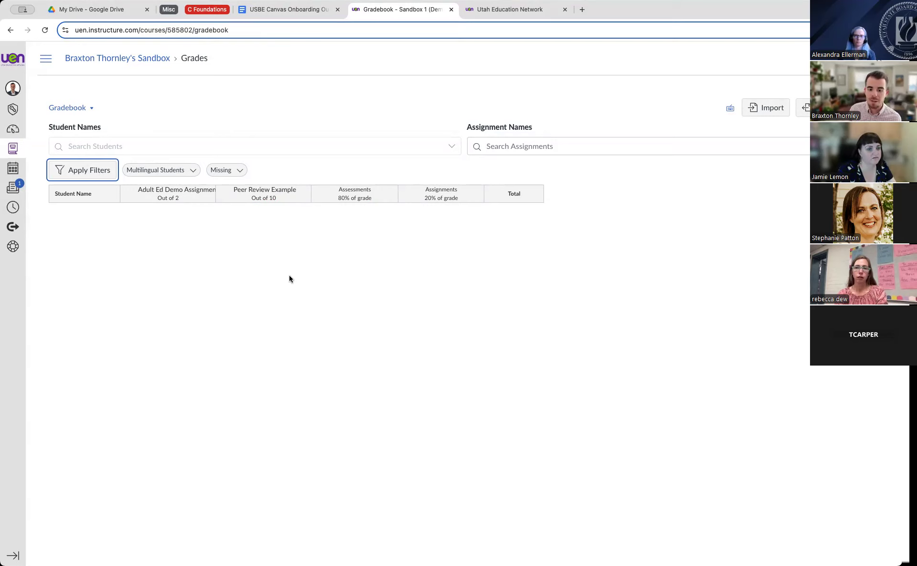
Review the available Student Groups filter choices again and close them without changing the applied filters.
left_click(93, 176)
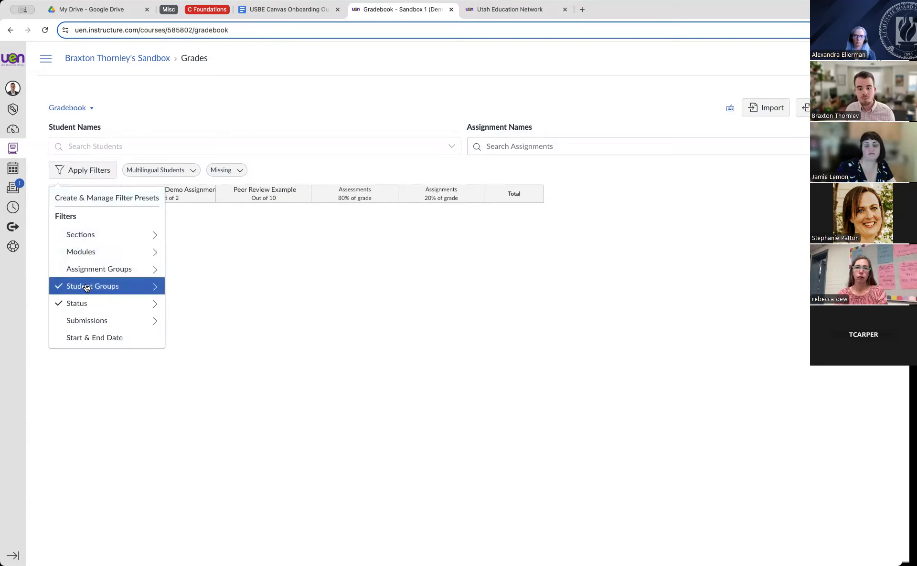
left_click(112, 285)
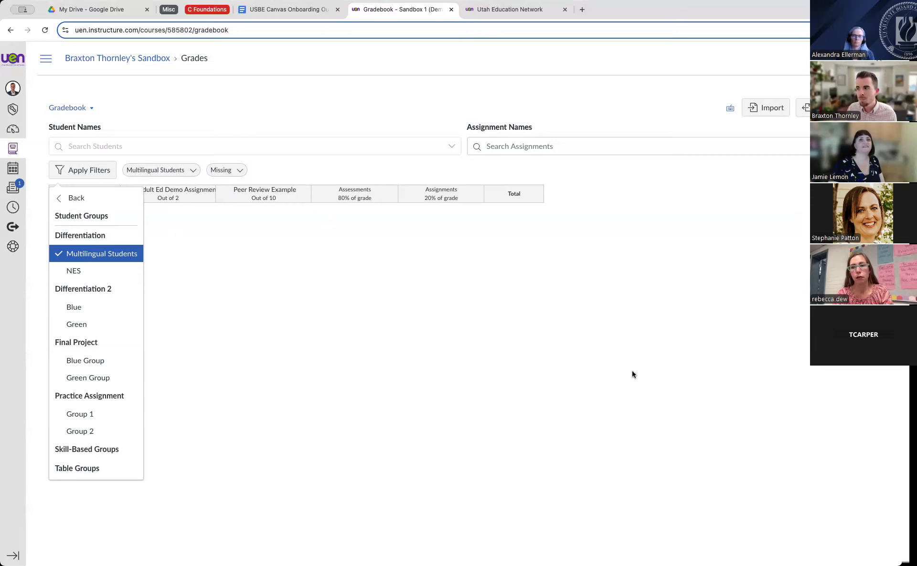
key("Escape")
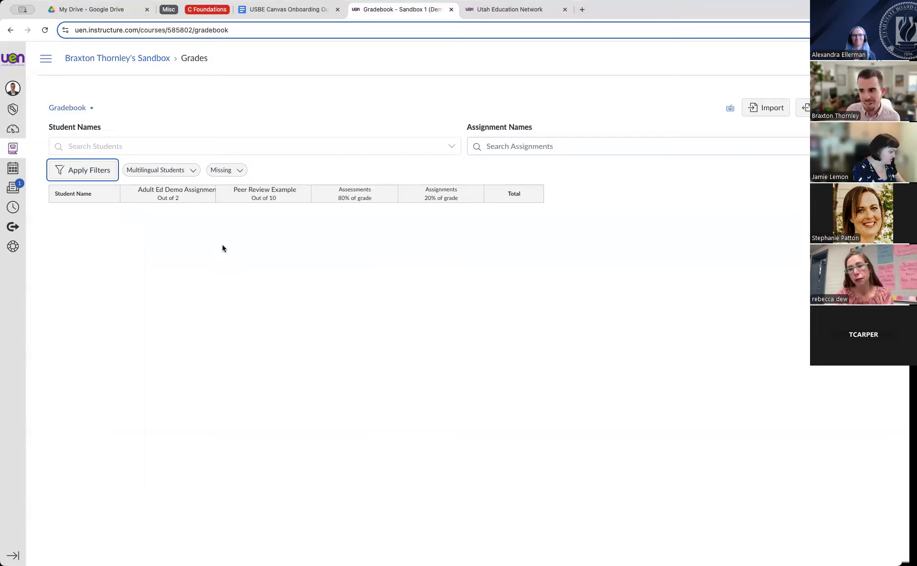
Return to the sandbox course home and open the People page with its student group sets.
left_click(99, 59)
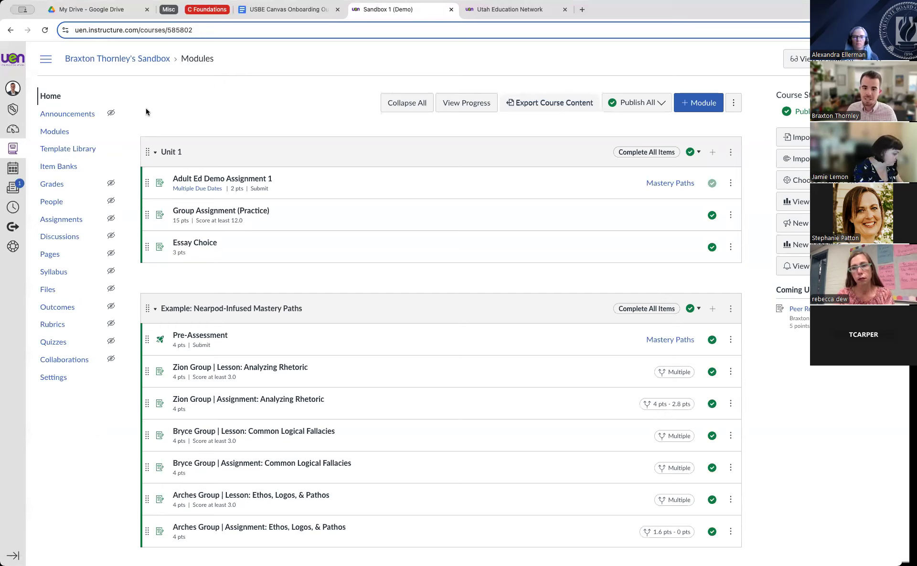
left_click(62, 204)
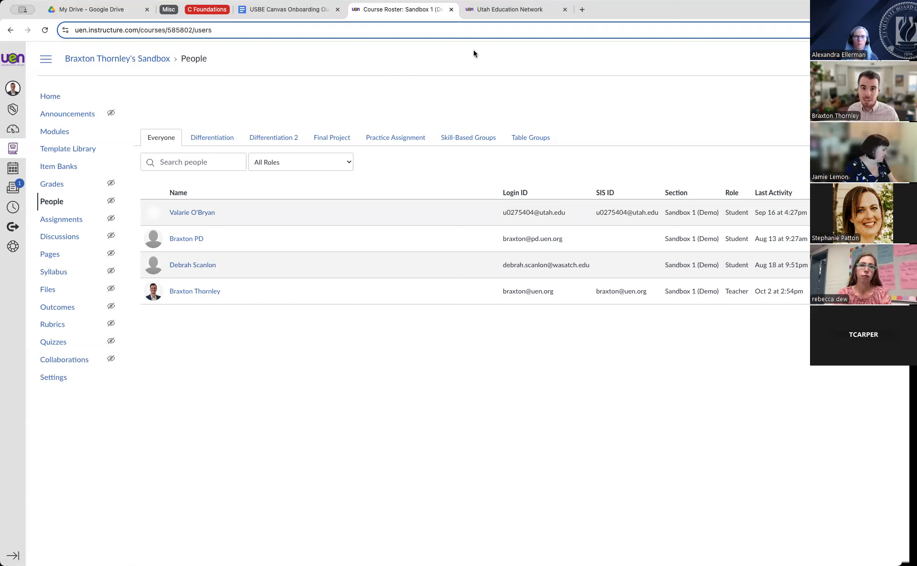
Switch to the Utah Education Network website and display its Professional Development offerings.
left_click(497, 15)
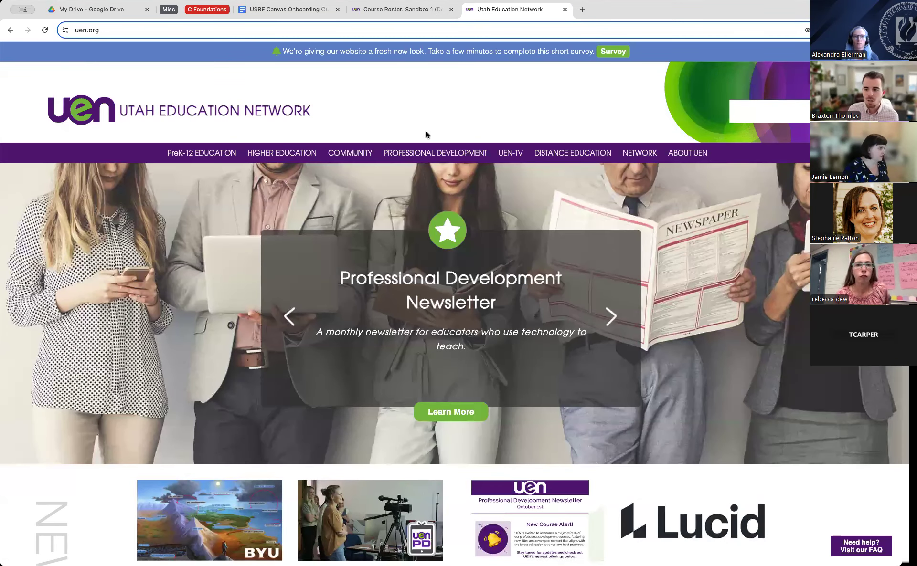
mouse_move(420, 147)
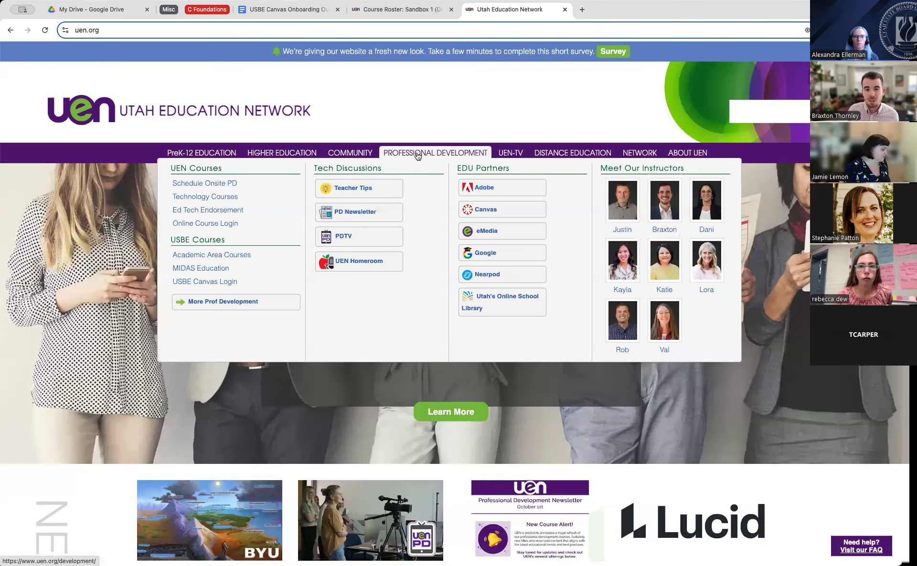